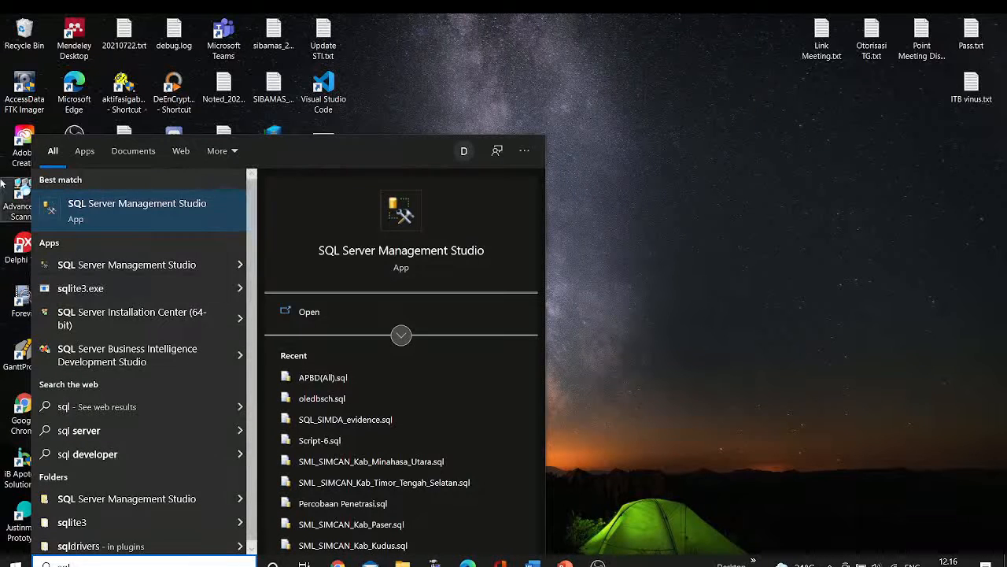
Launch SQL Server Management Studio and connect to the Database Engine with login sa, entering the account password.
click(124, 211)
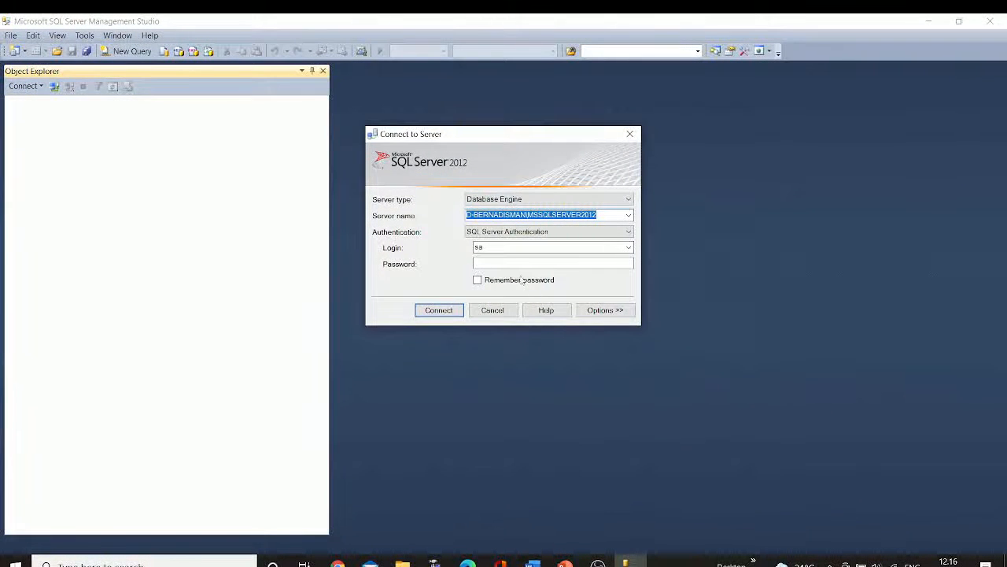
click(513, 261)
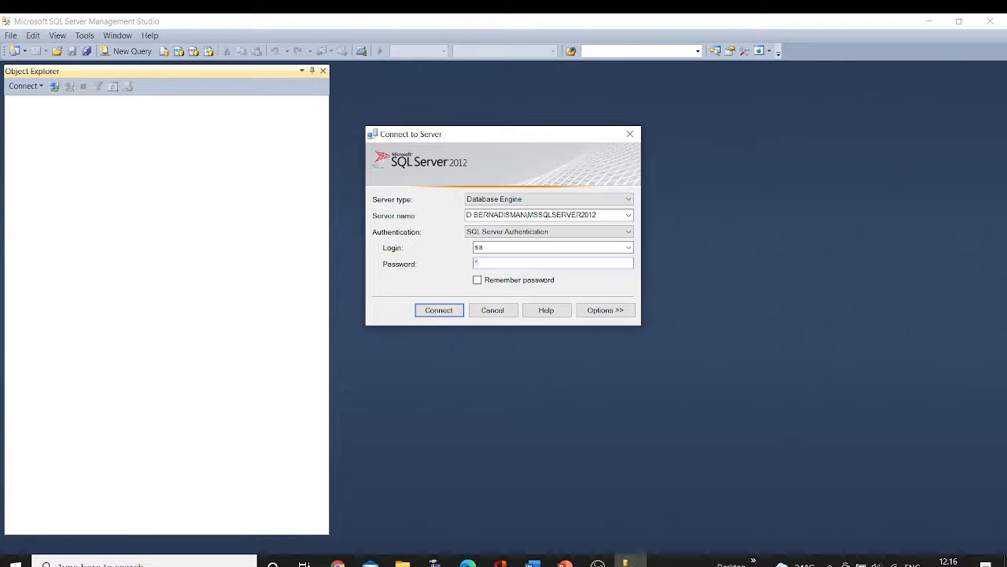
text(**********)
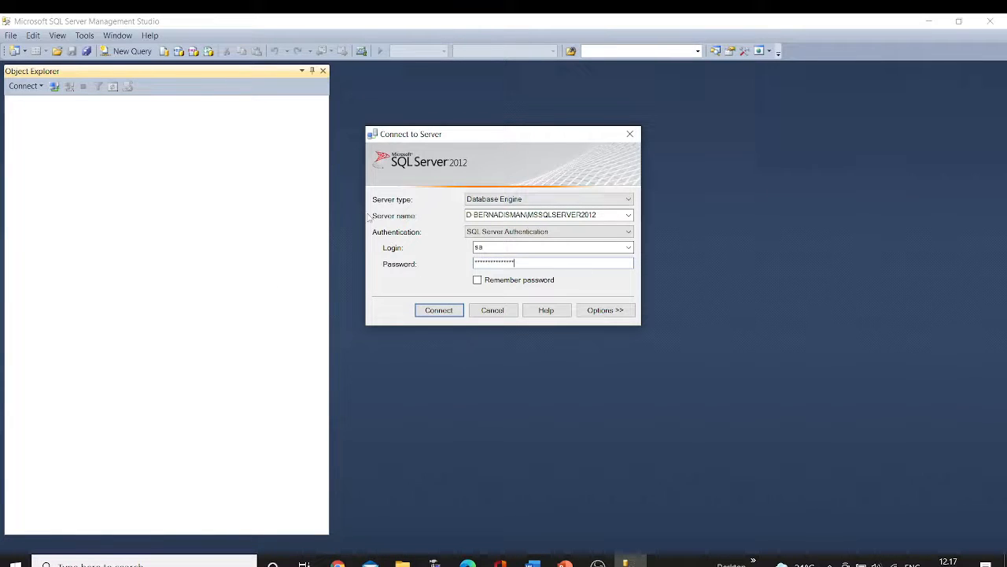
click(439, 310)
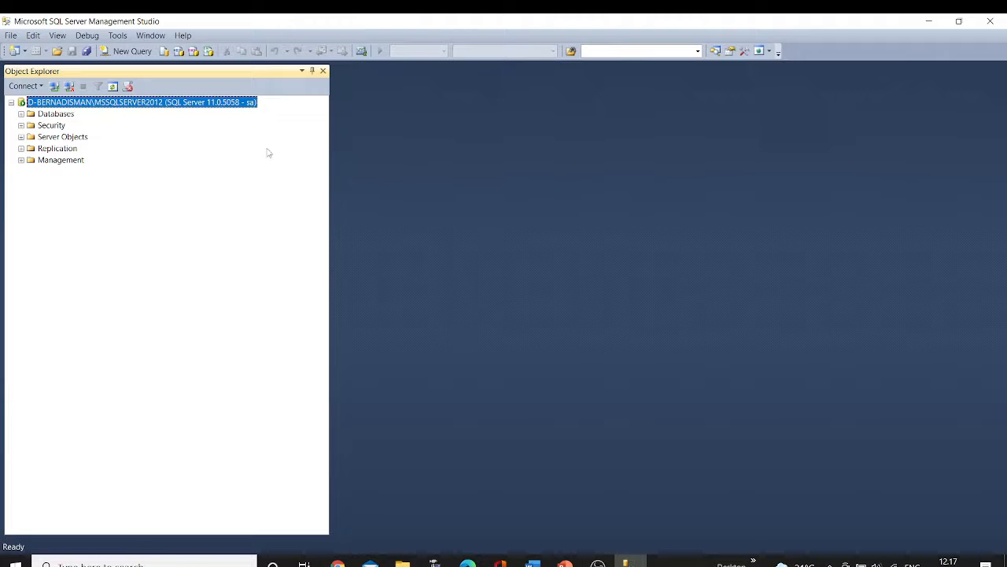
List the server's databases and look inside the server-level Security folder, leaving that folder collapsed.
click(22, 114)
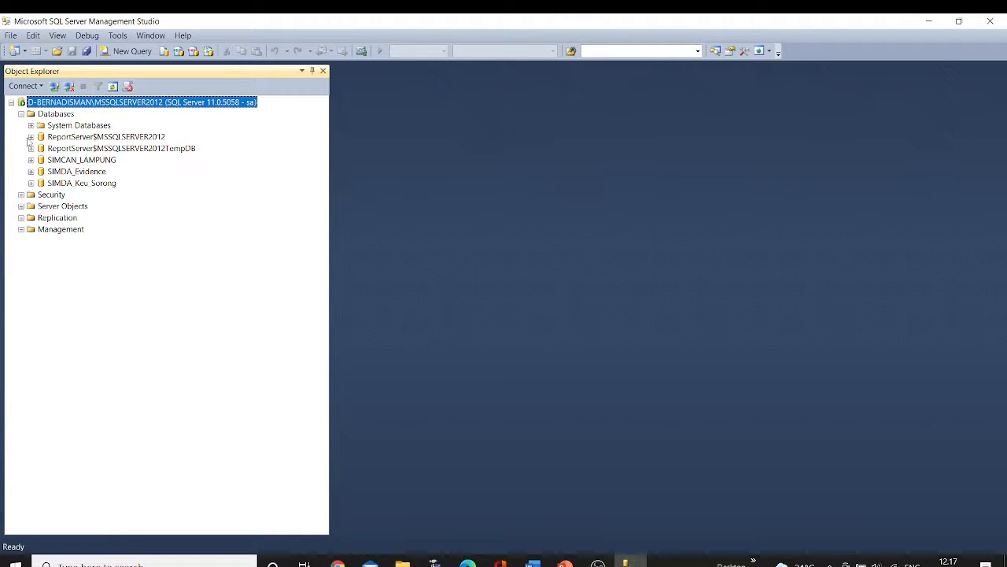
click(21, 195)
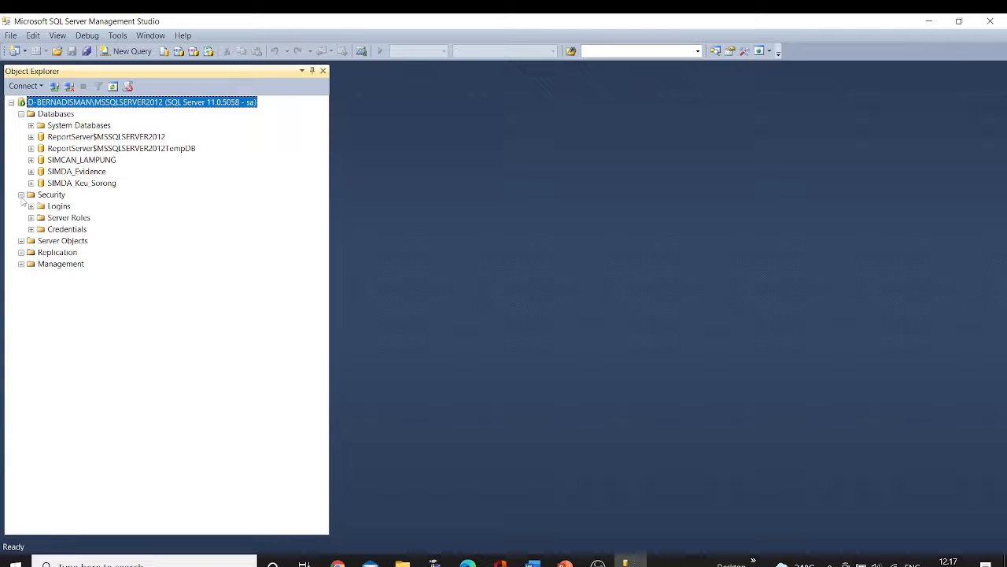
click(21, 195)
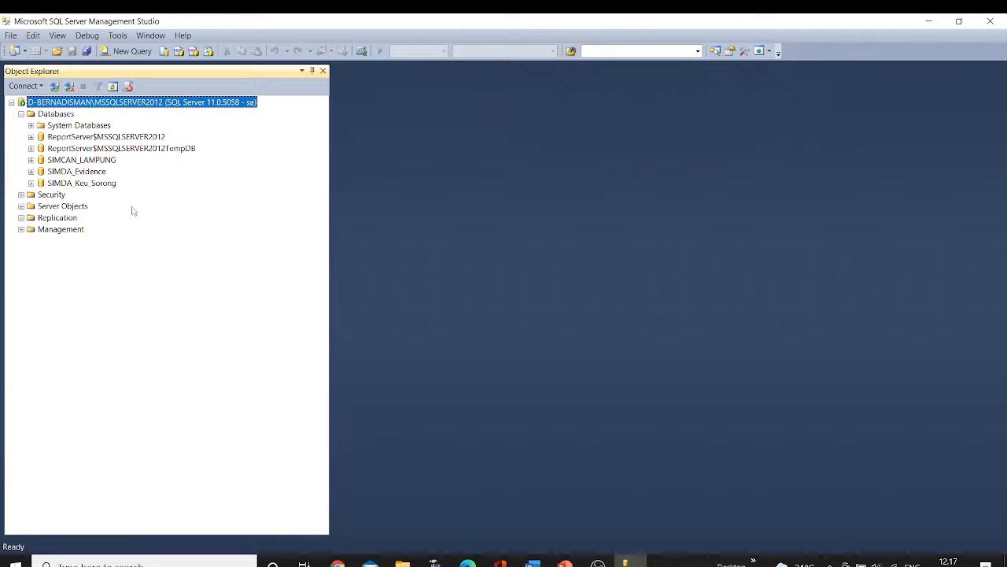
Expand the Tables folder of the SIMDA_Keu_Sorong database and browse down to the dbo.Ta_ tables.
click(32, 183)
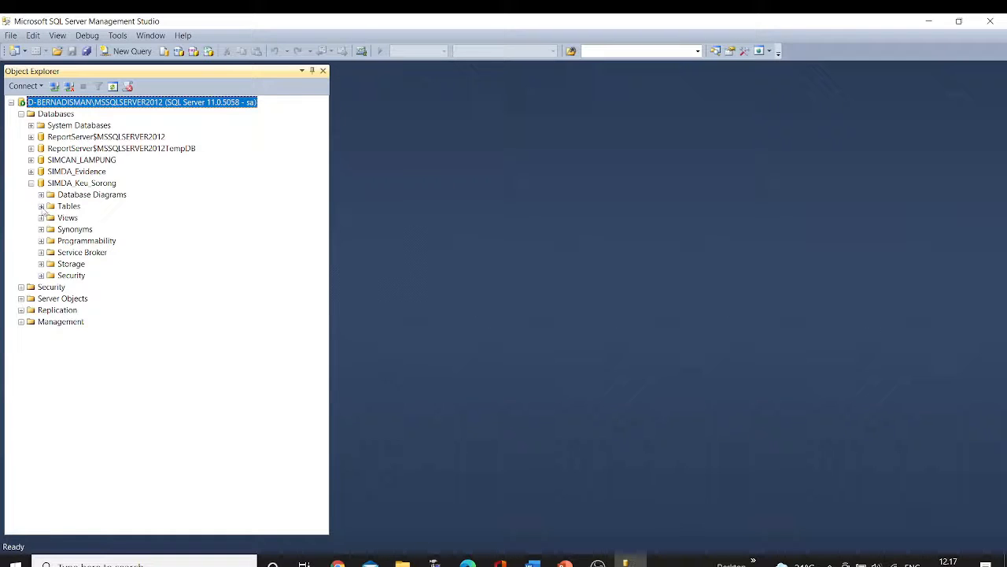
click(41, 206)
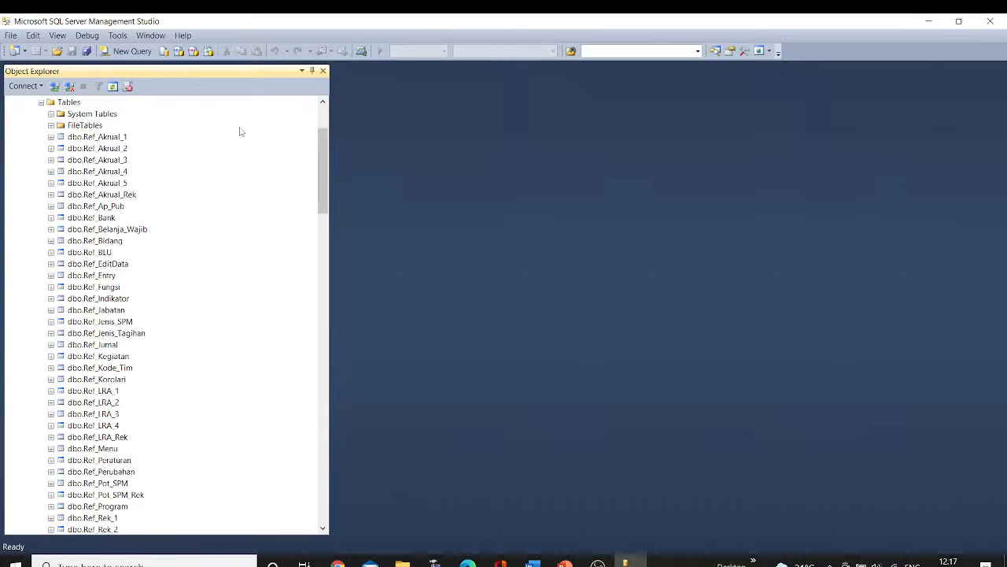
click(100, 139)
drag(324, 145, 320, 229)
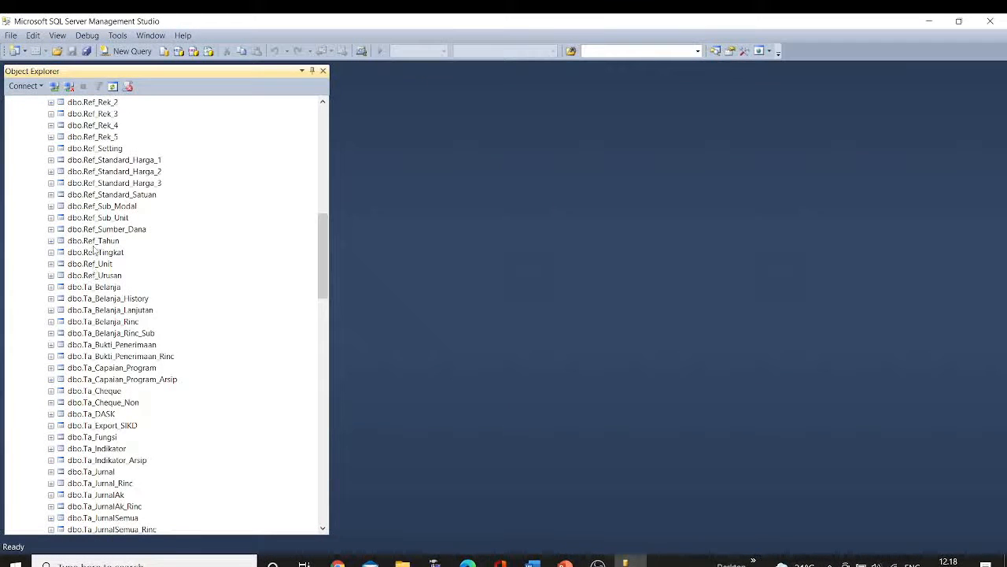
Open the design of table dbo.Ta_Belanja and highlight its column names and data types.
right_click(97, 288)
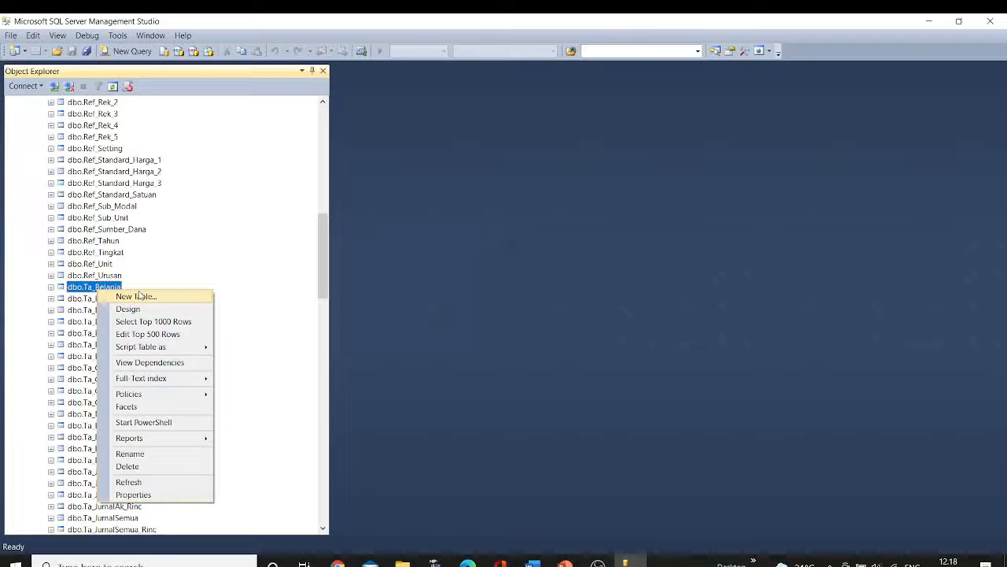
click(128, 308)
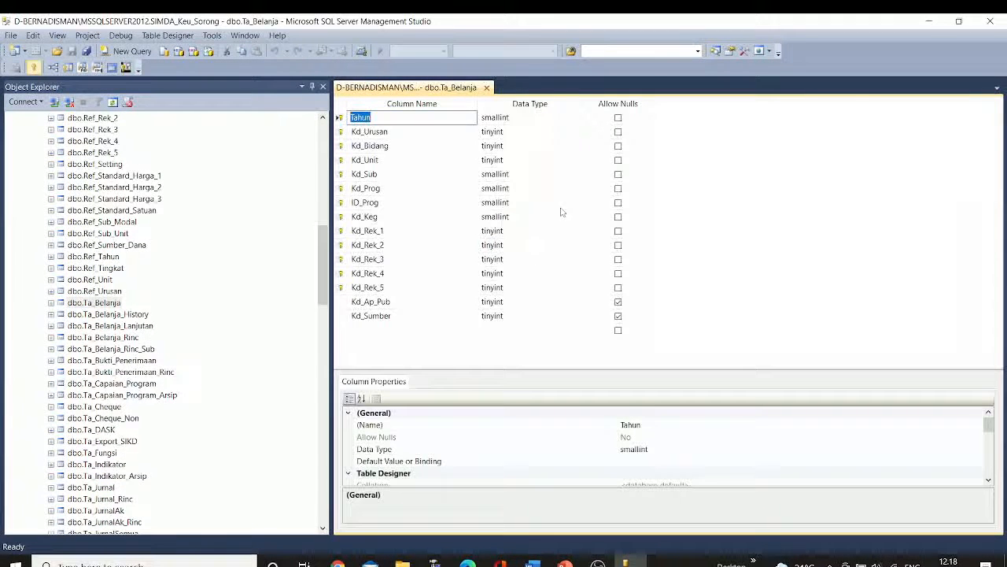
click(415, 107)
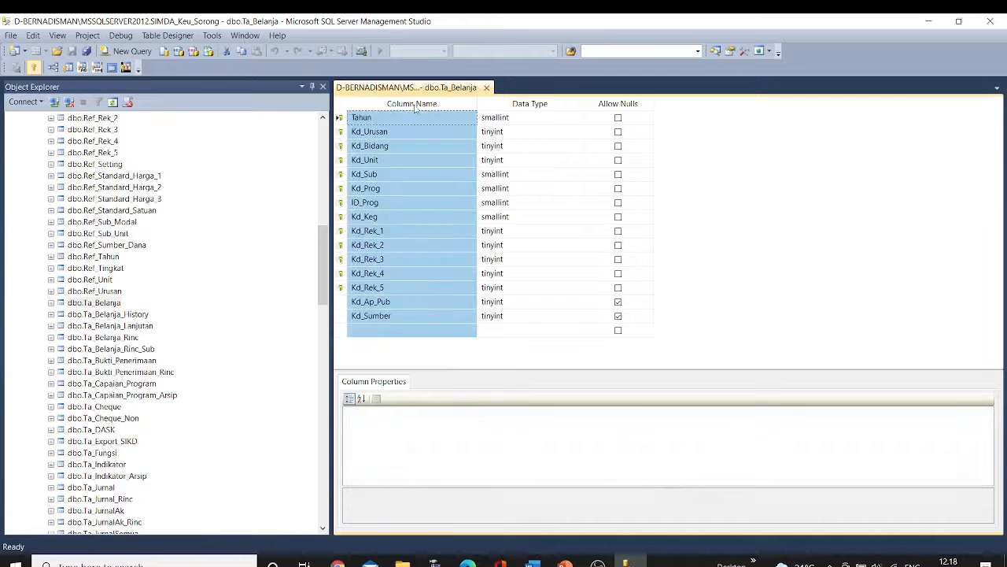
click(542, 106)
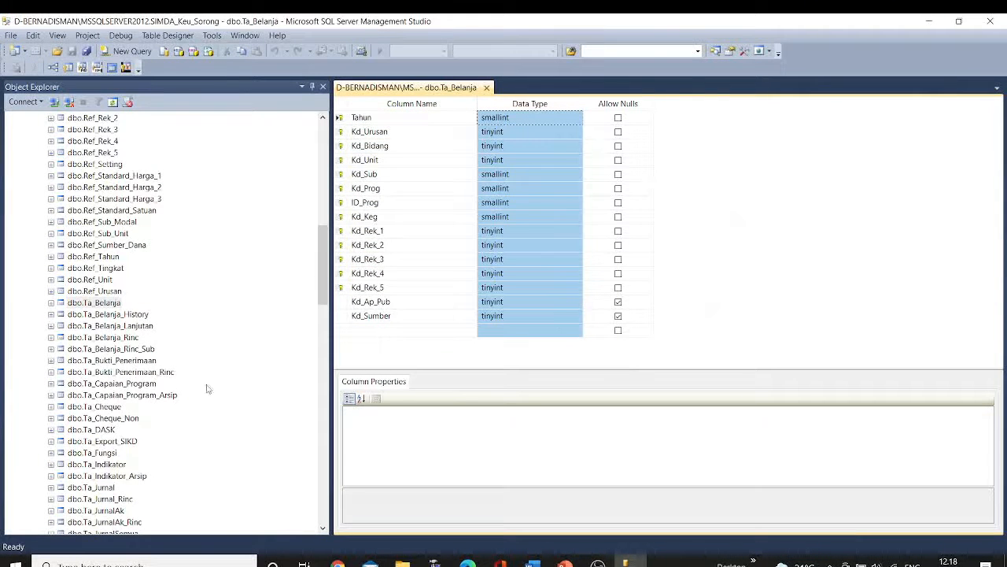
Query the top 1000 rows of dbo.Ta_Belanja and highlight the complete SELECT statement.
right_click(99, 304)
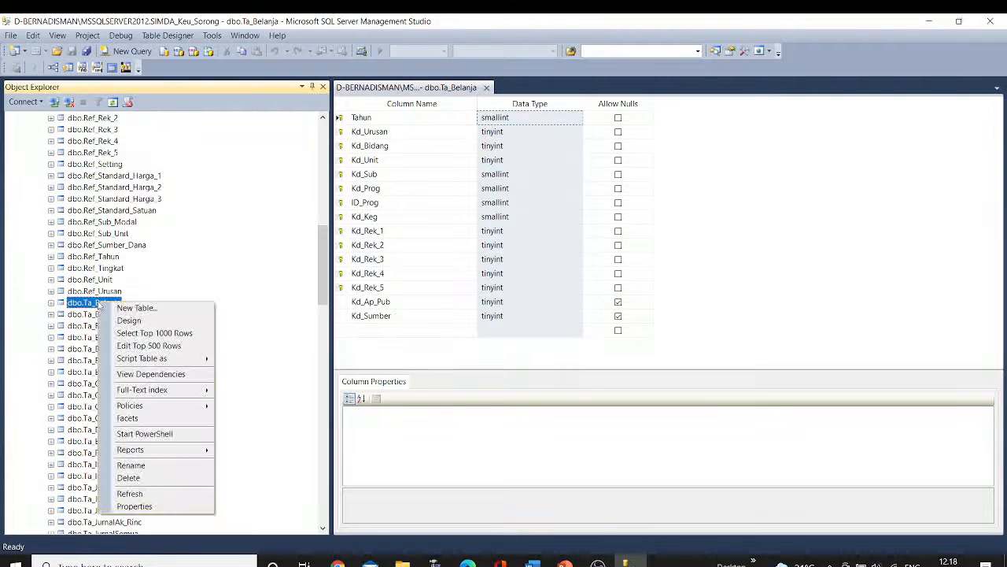
click(131, 335)
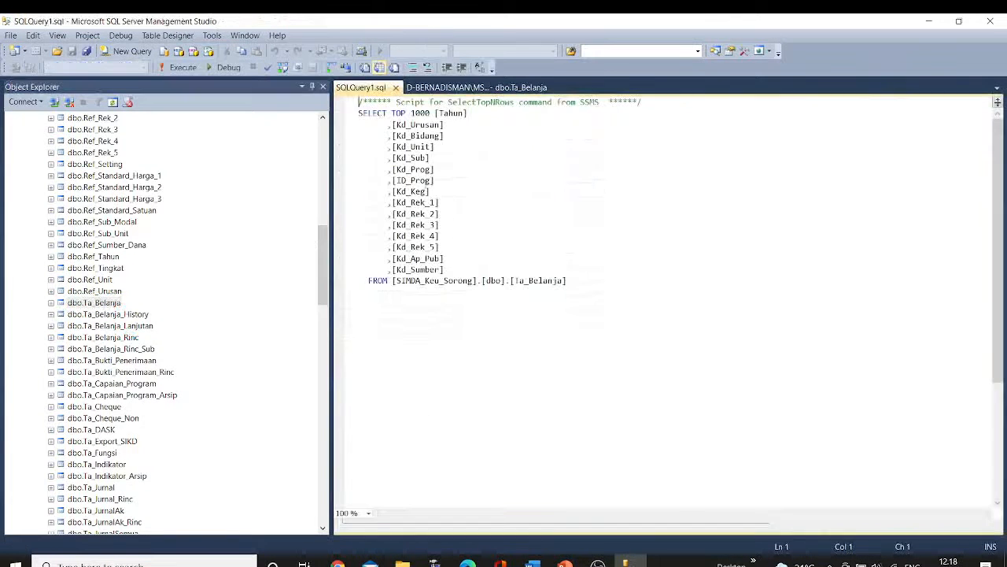
click(358, 114)
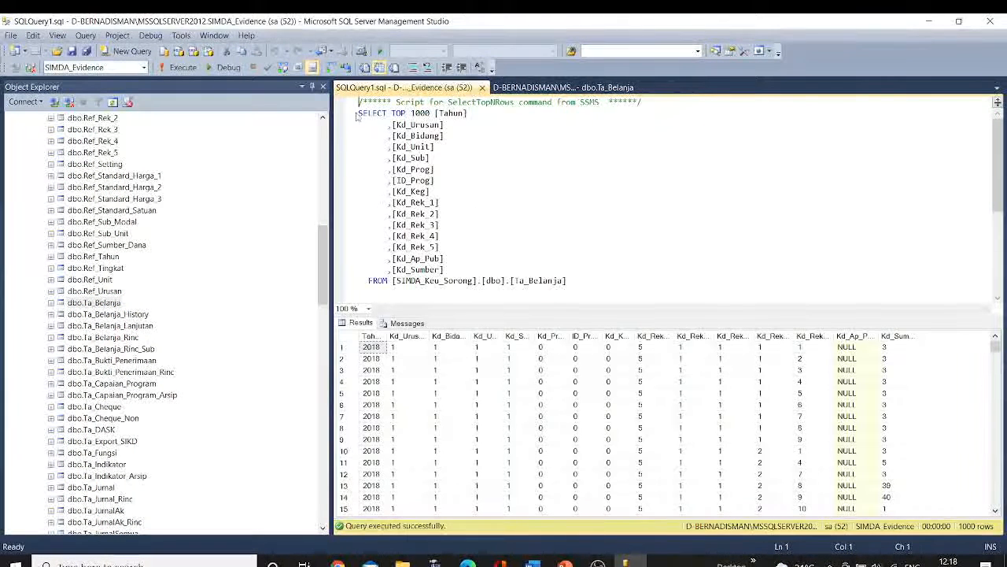
drag(358, 114, 711, 287)
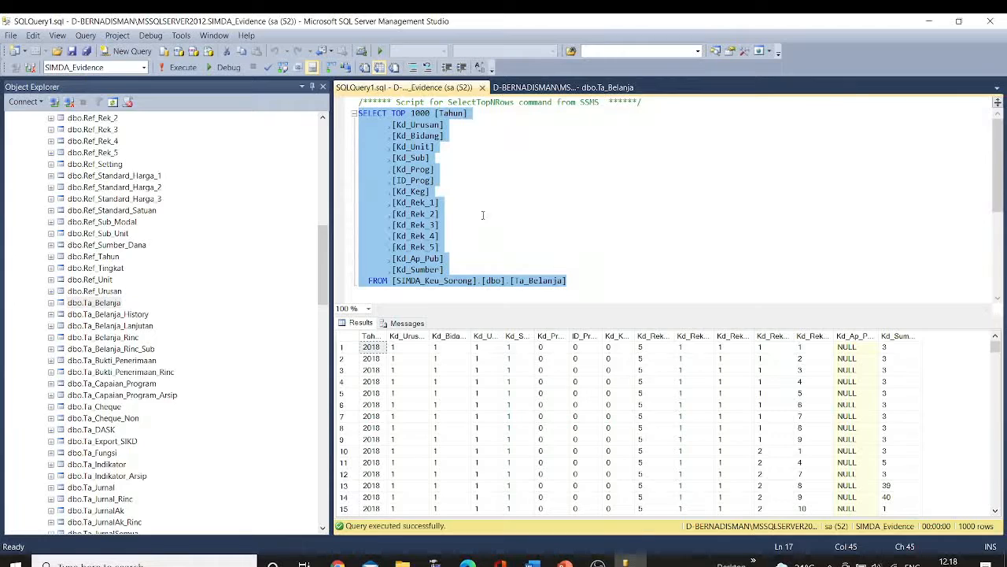
Switch to the PowerPoint slide show, advance to slide 6 "Bahasa Basis Data", and return to SQL Server Management Studio.
click(565, 564)
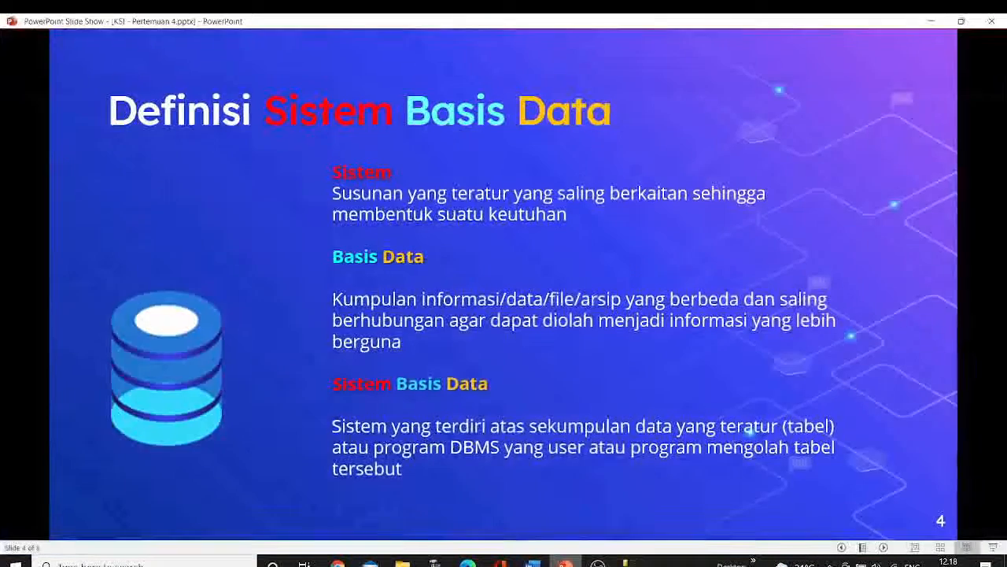
key(Right)
key(Right)
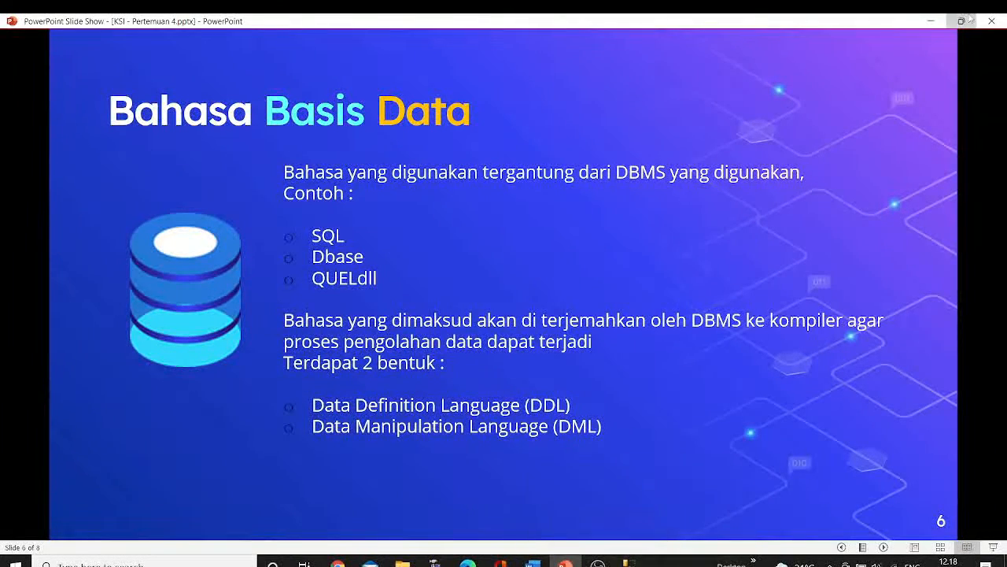
click(939, 19)
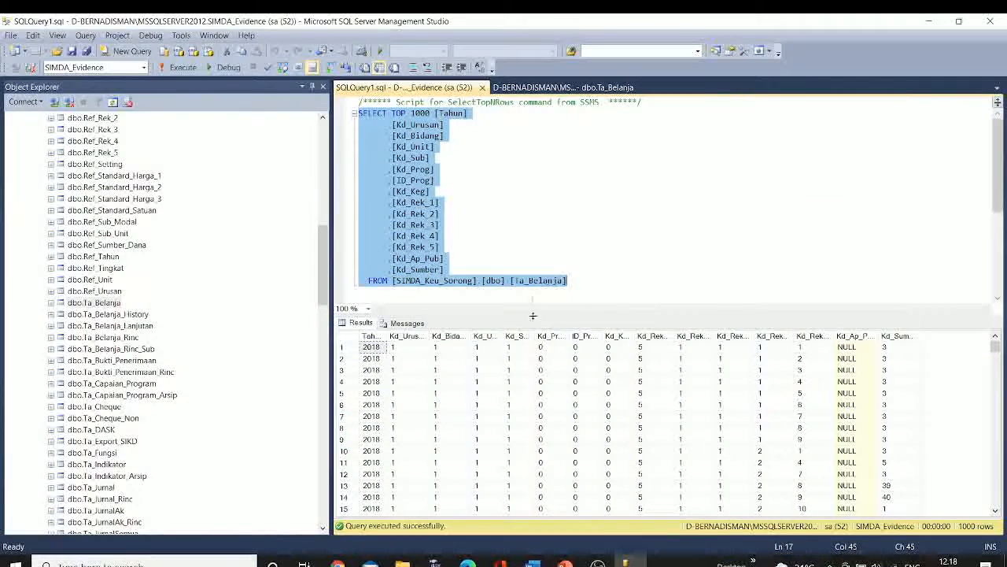
Reselect the whole Ta_Belanja SELECT statement, and close both the query and the table design.
click(464, 213)
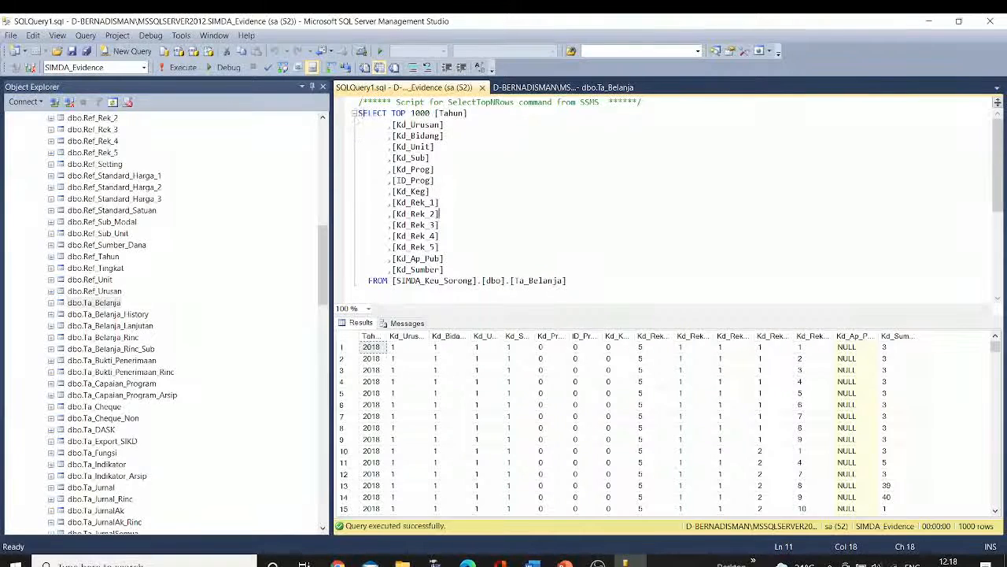
drag(359, 113, 630, 283)
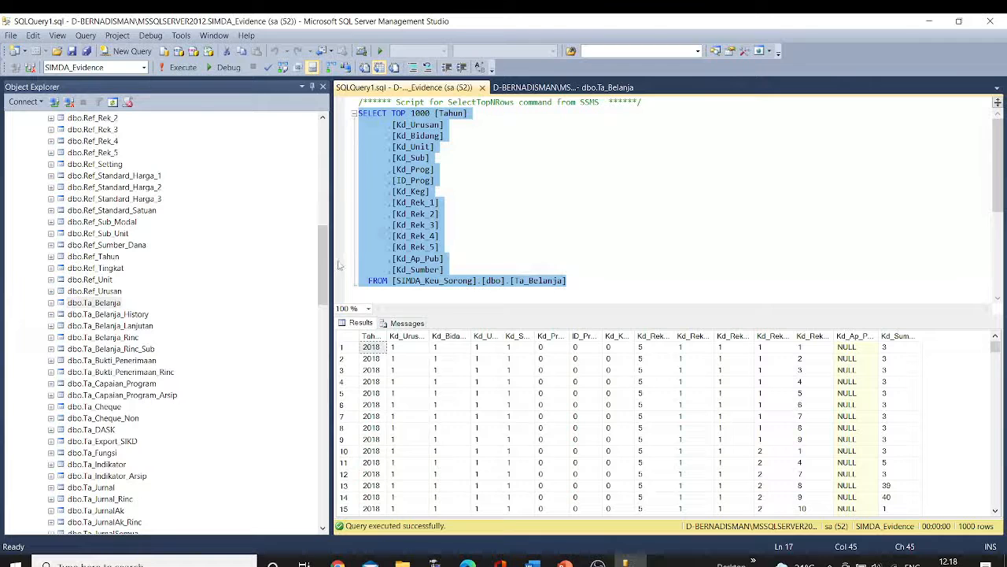
drag(320, 258, 326, 147)
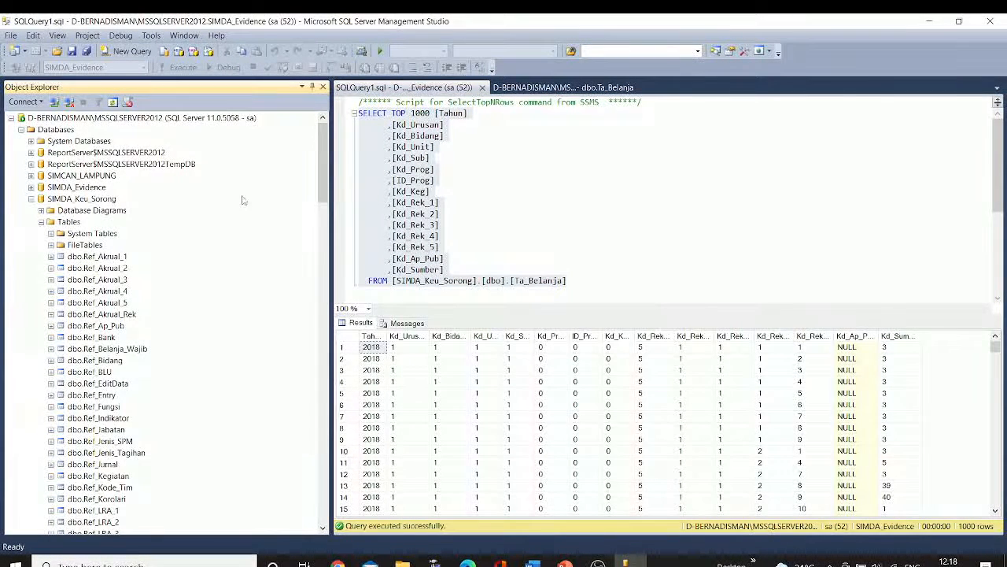
click(482, 88)
click(484, 87)
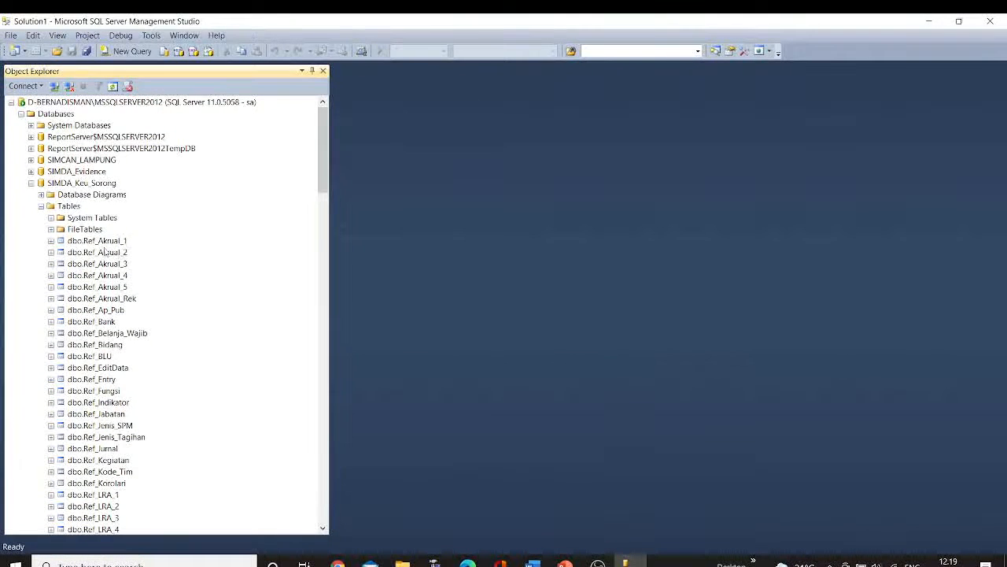
Examine the list of tables in SIMDA_Keu_Sorong, including dbo.Ref_Belanja_Wajib and dbo.Ref_Jabatan, and leave the Tables folder collapsed.
drag(318, 121, 387, 98)
click(41, 207)
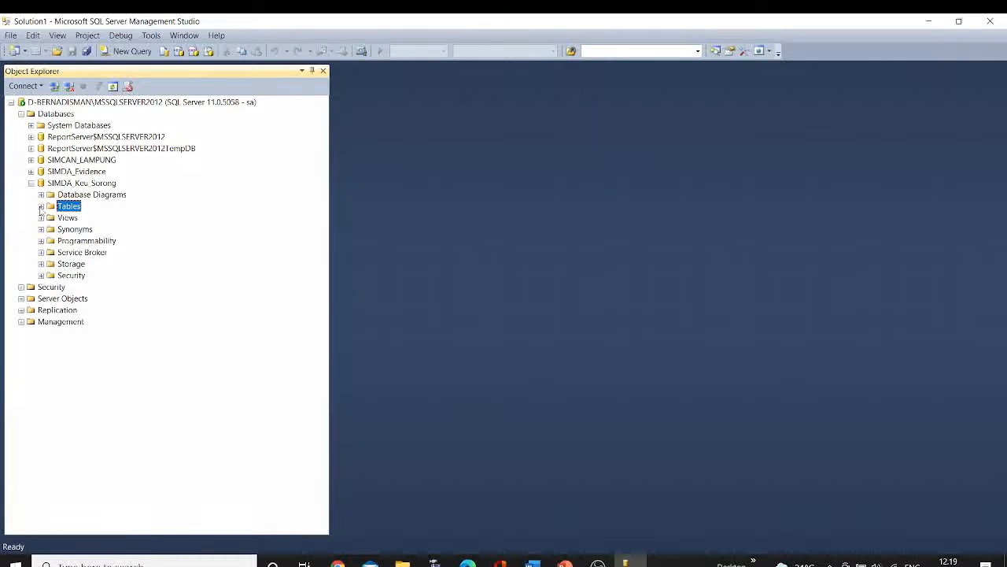
click(41, 206)
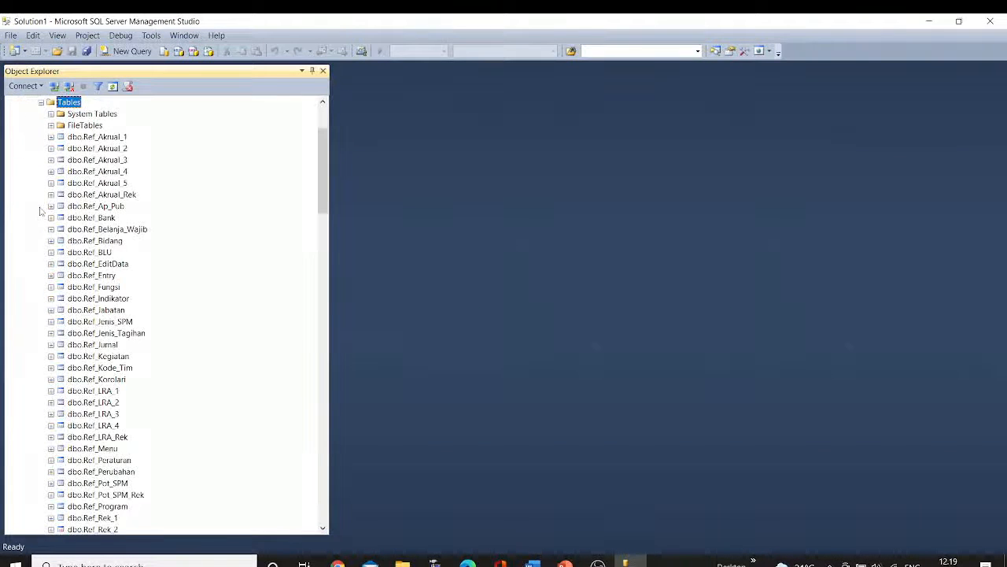
click(41, 103)
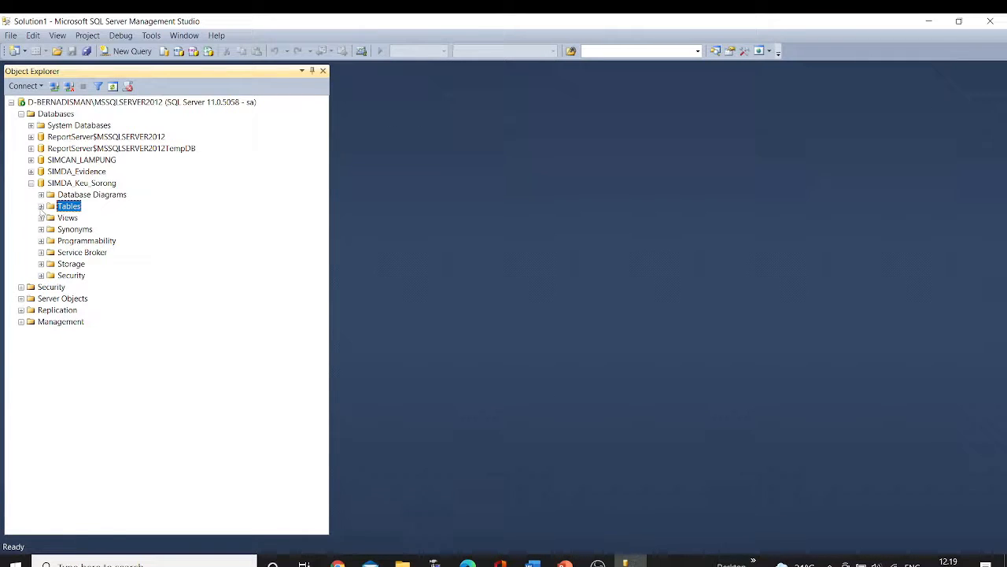
click(41, 206)
click(81, 230)
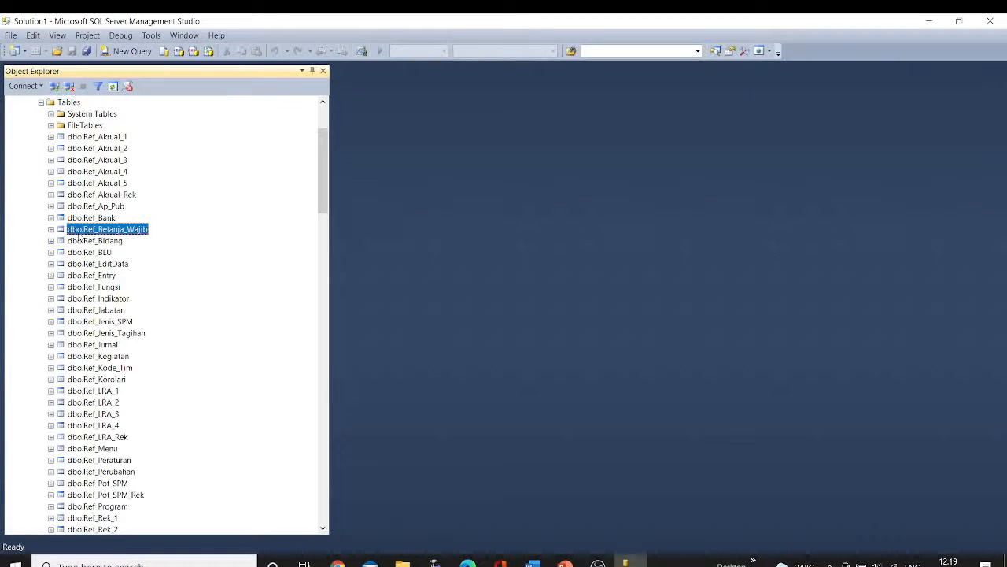
click(89, 312)
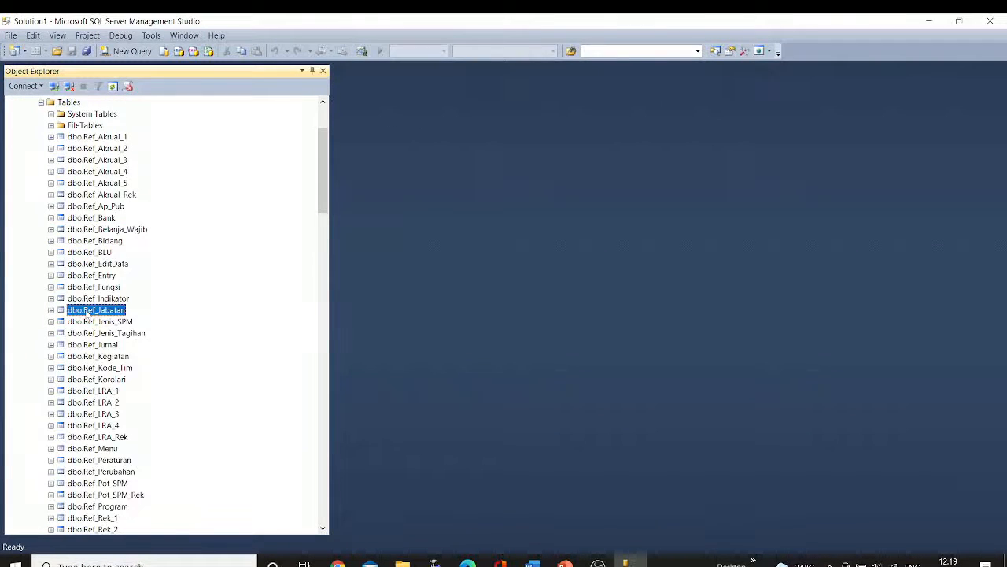
click(41, 103)
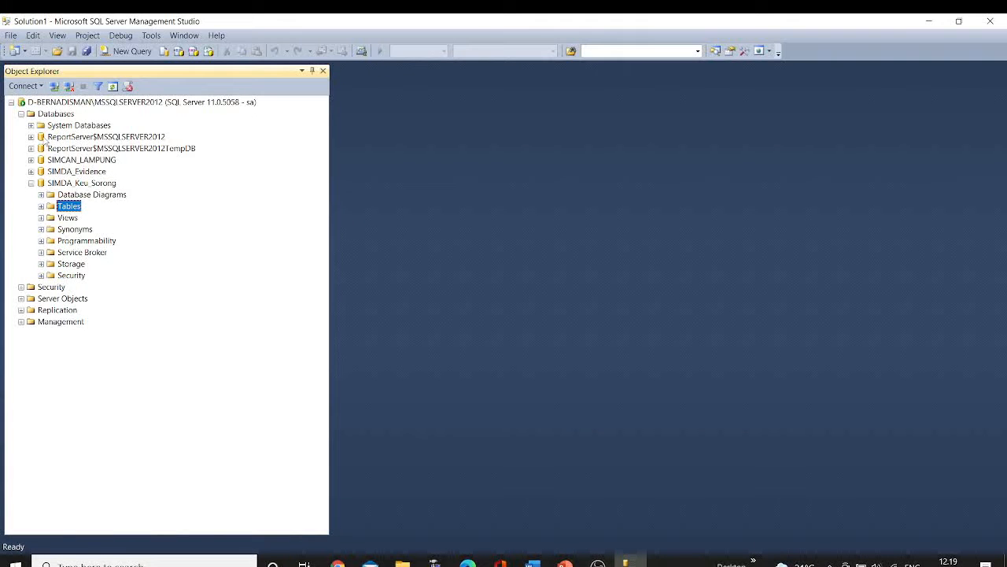
Open the database diagram "01. UNIT ORGANISASI" of SIMDA_Keu_Sorong and view its table relationships from the top.
click(41, 194)
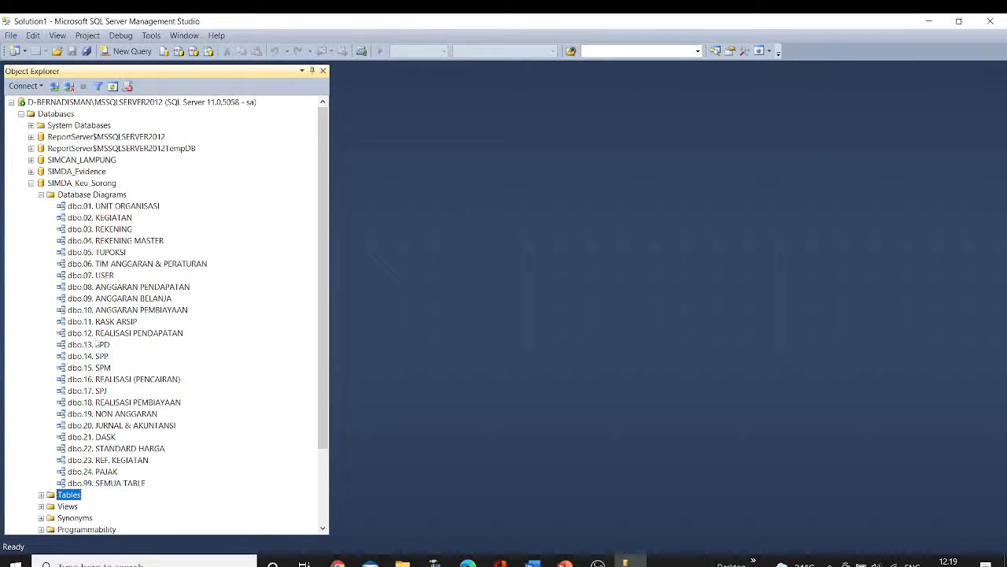
click(87, 209)
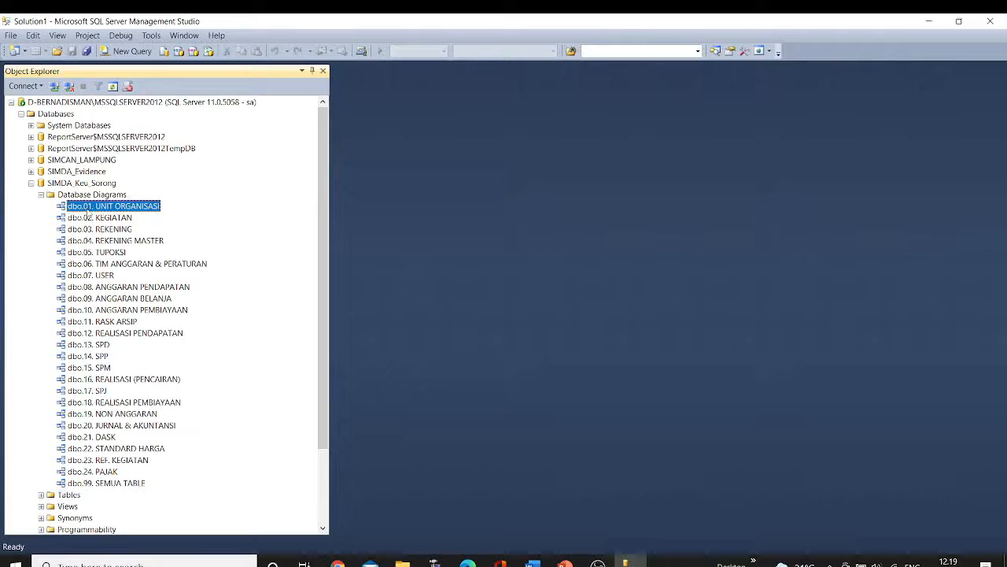
double_click(87, 211)
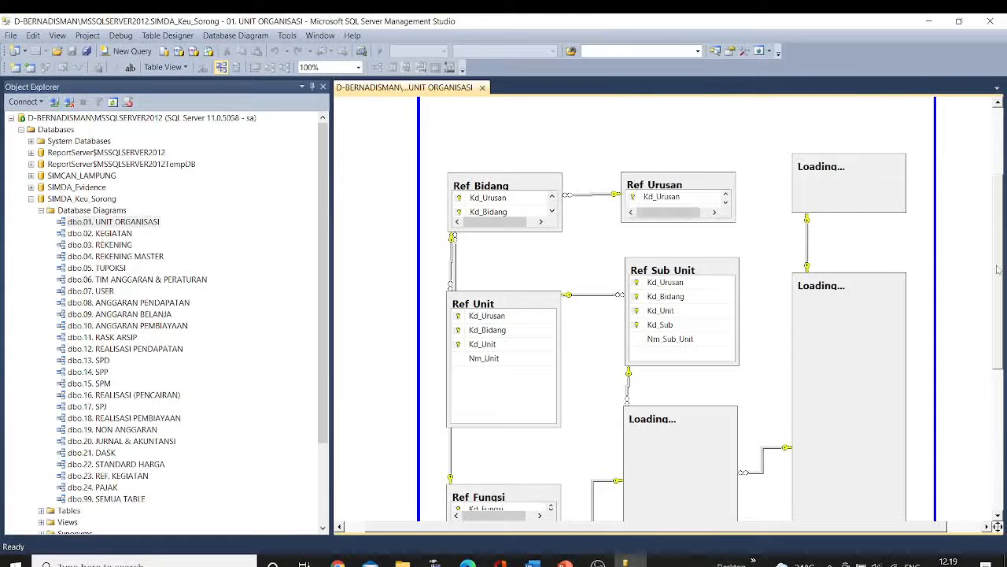
drag(1000, 269, 1000, 241)
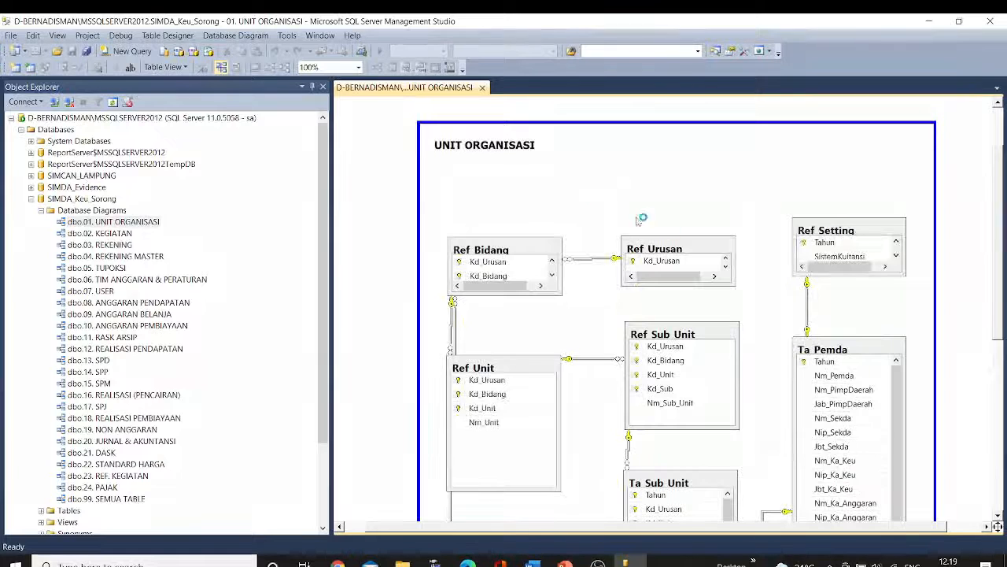
Extend the Ref_Bidang, Ref_Urusan and Ref_Setting table boxes upward in the diagram to show more of their columns.
click(515, 239)
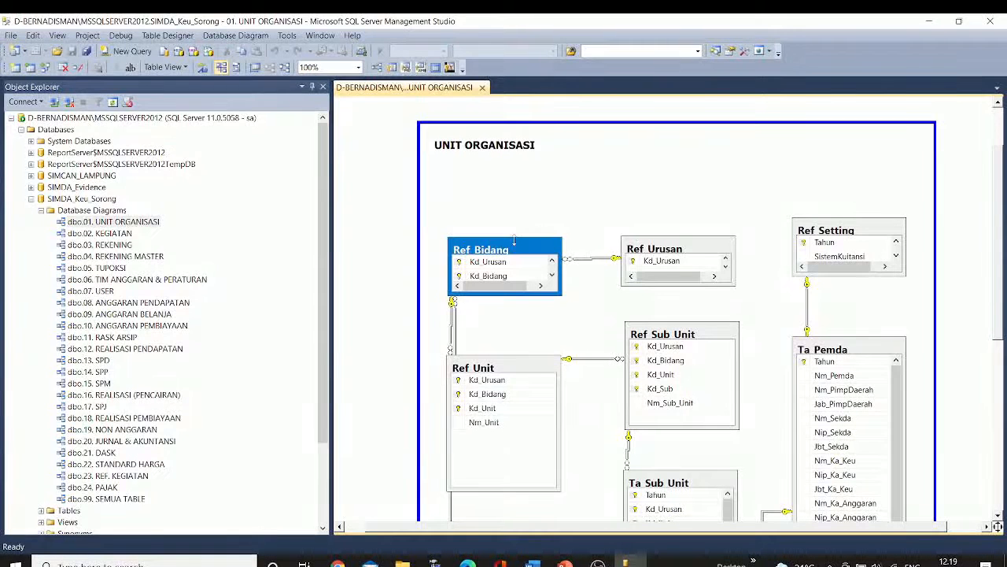
drag(513, 237, 513, 191)
click(671, 238)
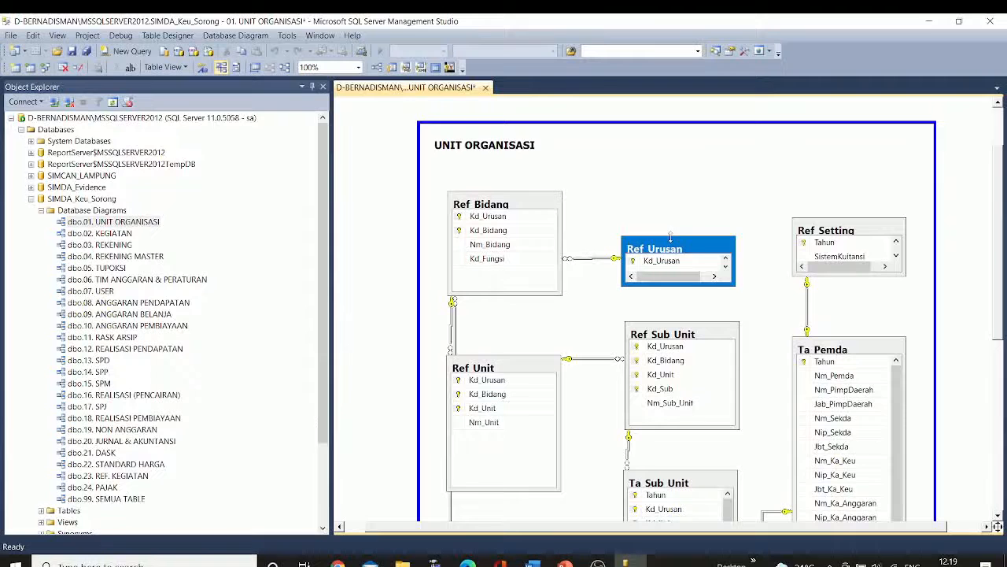
drag(670, 238, 661, 192)
click(839, 233)
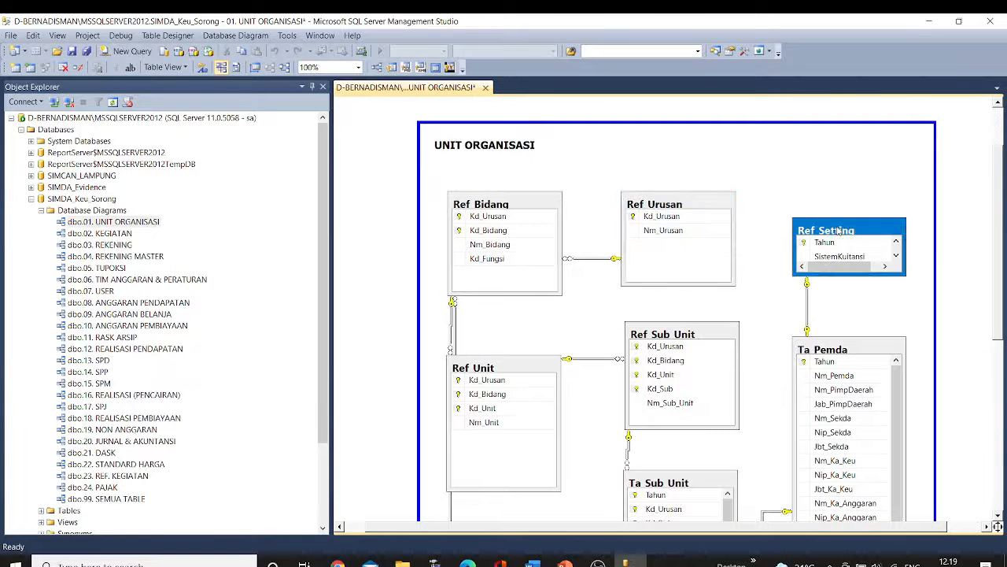
drag(829, 218, 823, 169)
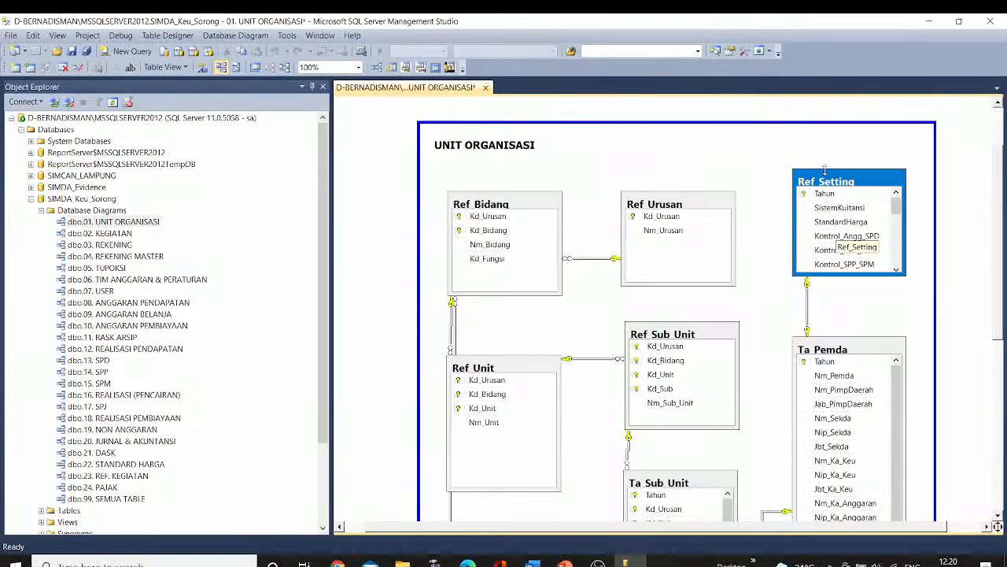
Highlight the related tables Ref_Bidang, Ref_Urusan, Ref_Sub_Unit, Ref_Unit and Ta_Sub_Unit one after another in the diagram.
scroll(996, 160, down, 2)
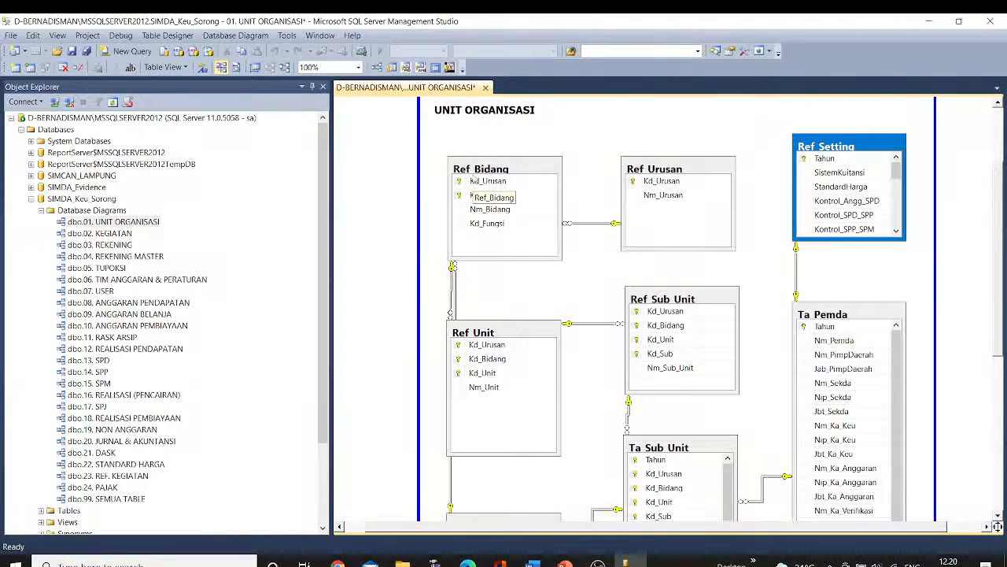
click(470, 182)
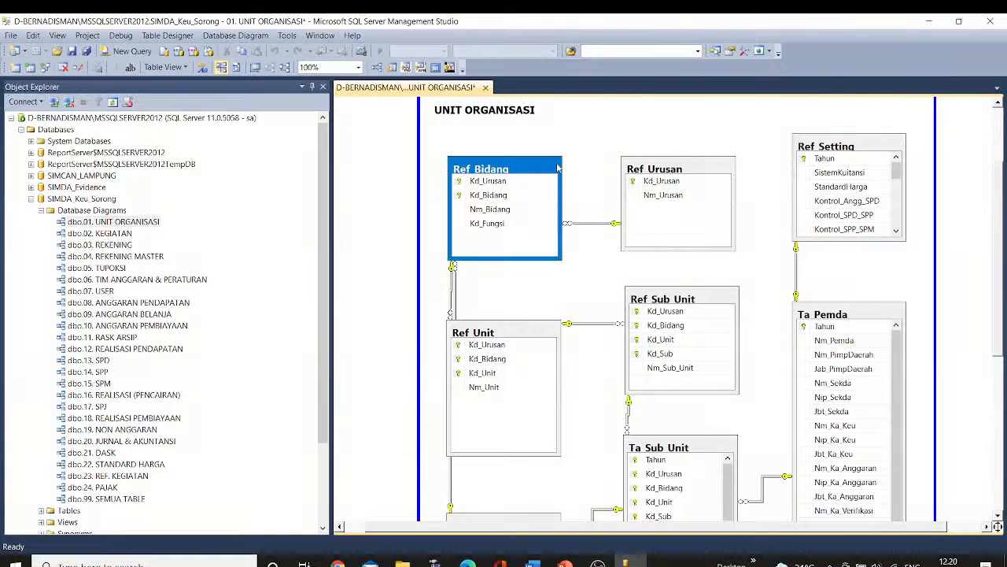
click(644, 169)
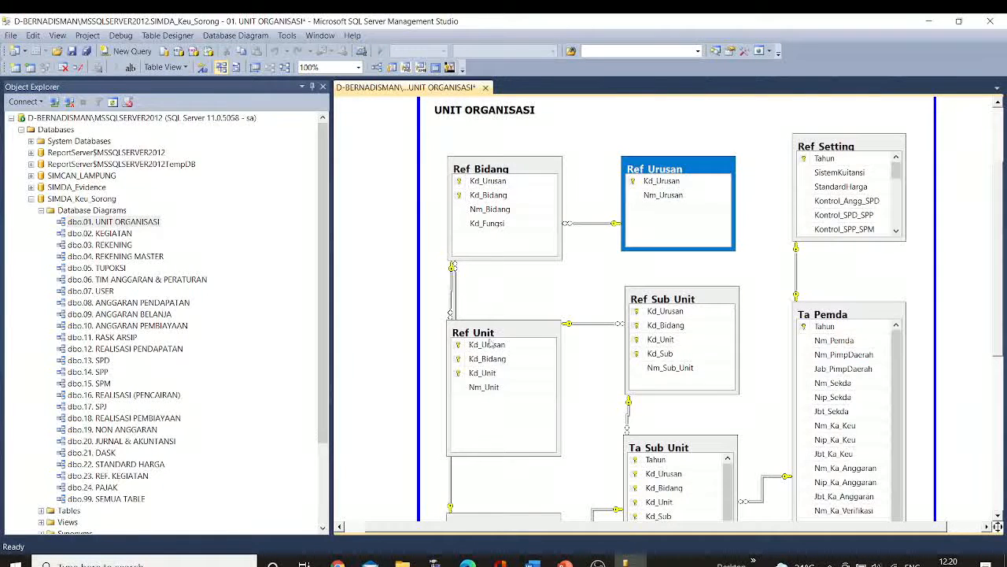
click(495, 181)
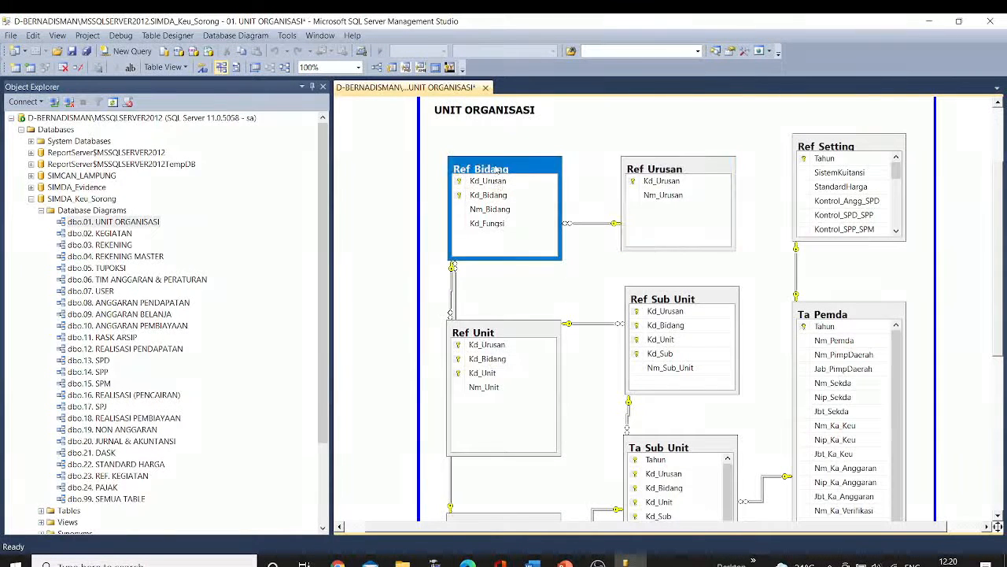
click(654, 303)
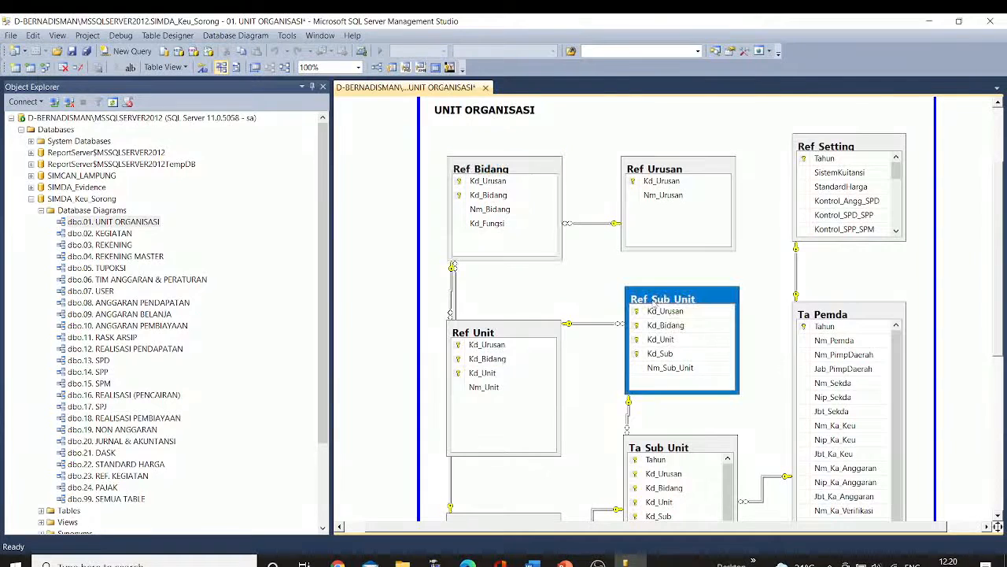
click(531, 334)
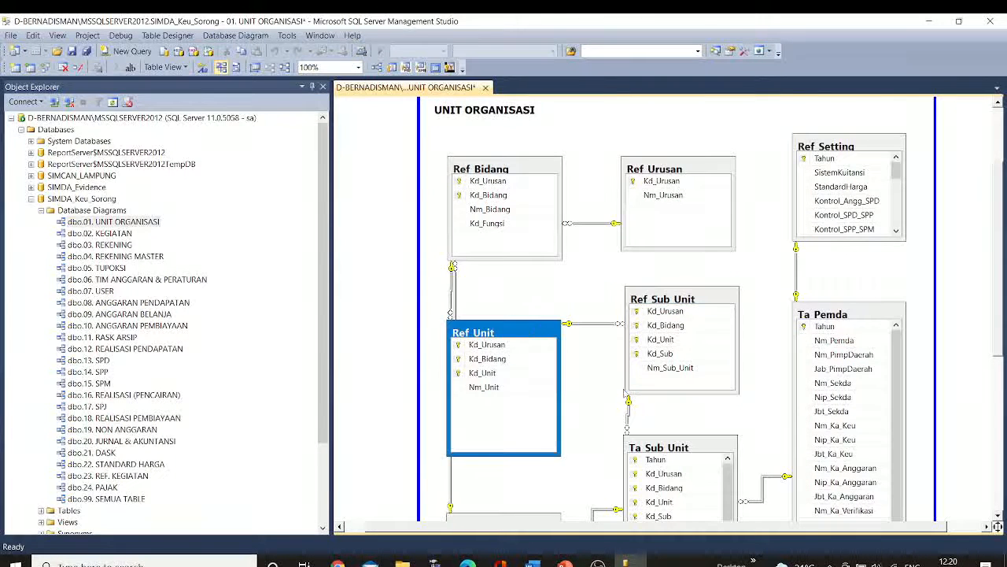
click(663, 459)
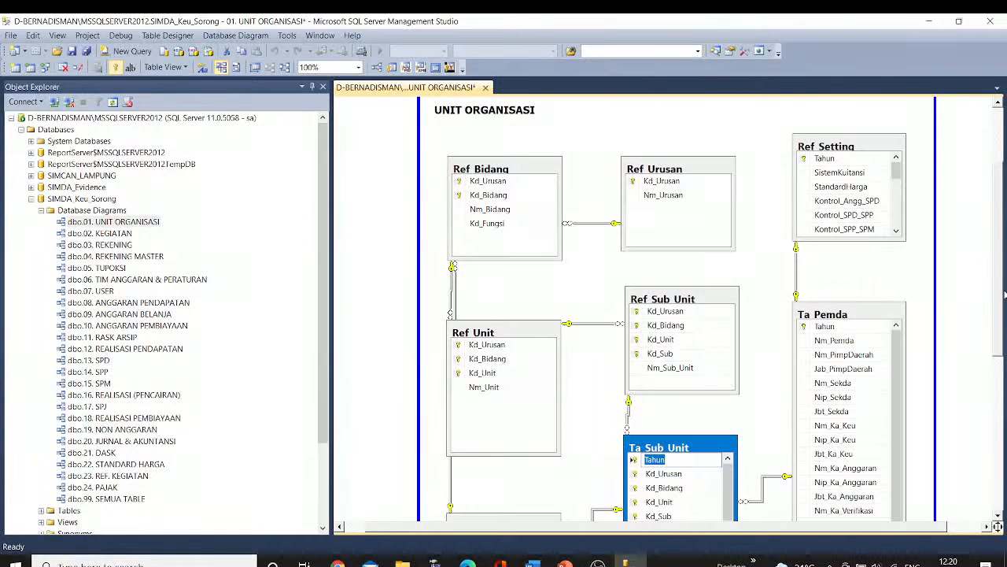
Inspect the primary key columns Kd_Urusan and Kd_Bidang of Ref_Bidang, and reselect the whole table.
click(459, 182)
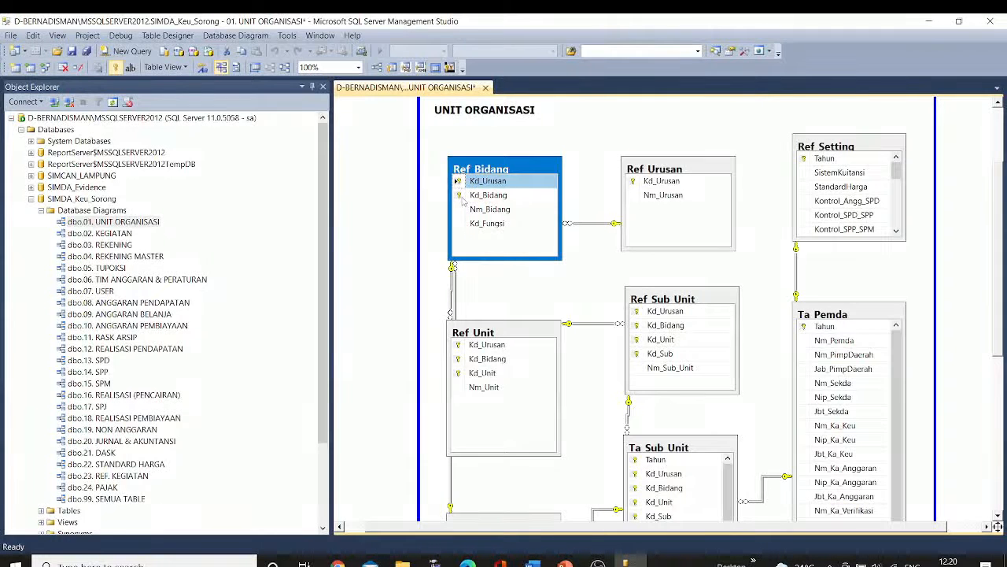
click(460, 196)
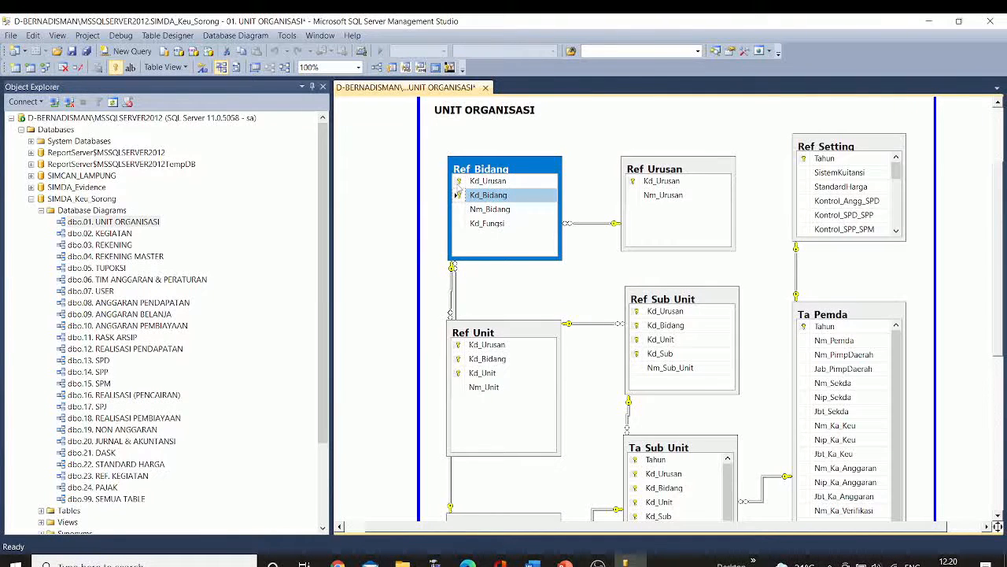
click(459, 182)
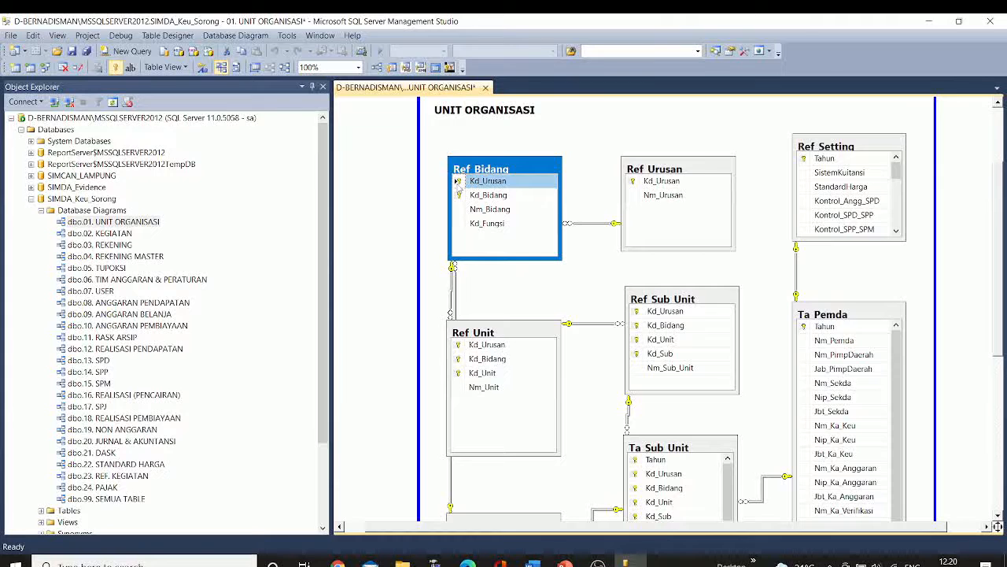
click(457, 197)
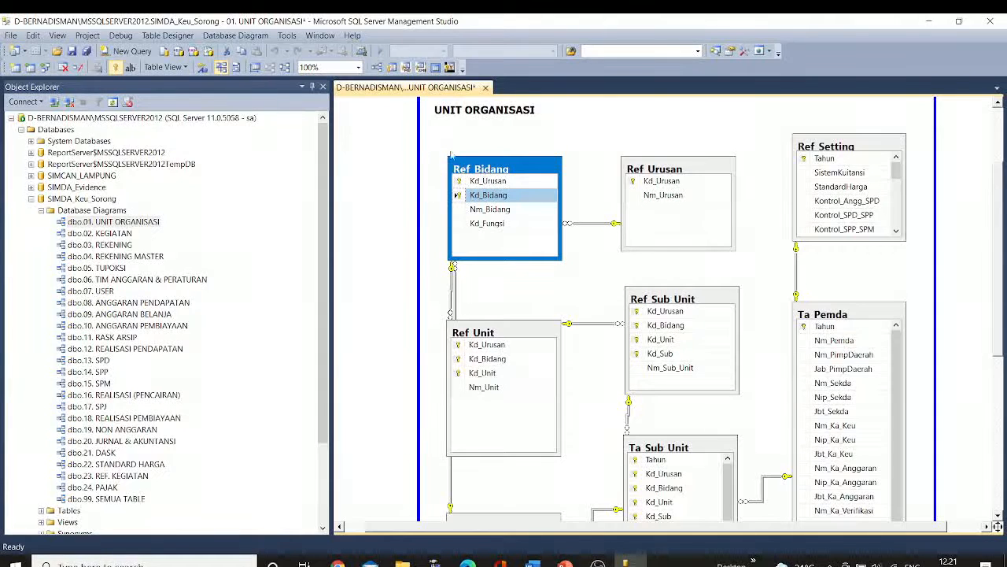
click(494, 171)
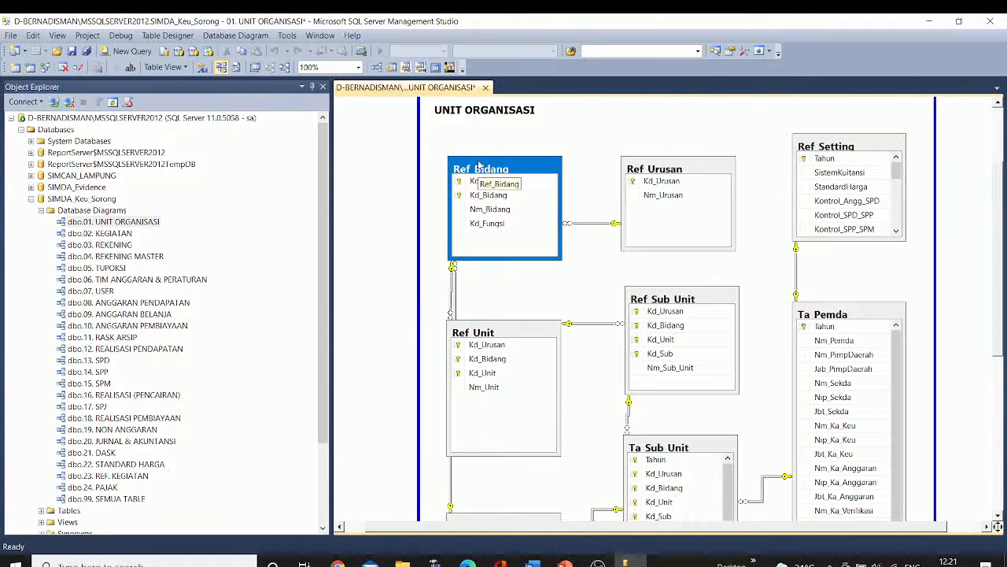
Close the UNIT ORGANISASI diagram without saving changes, and show the Tables folder's contents in place of the Database Diagrams list.
click(485, 87)
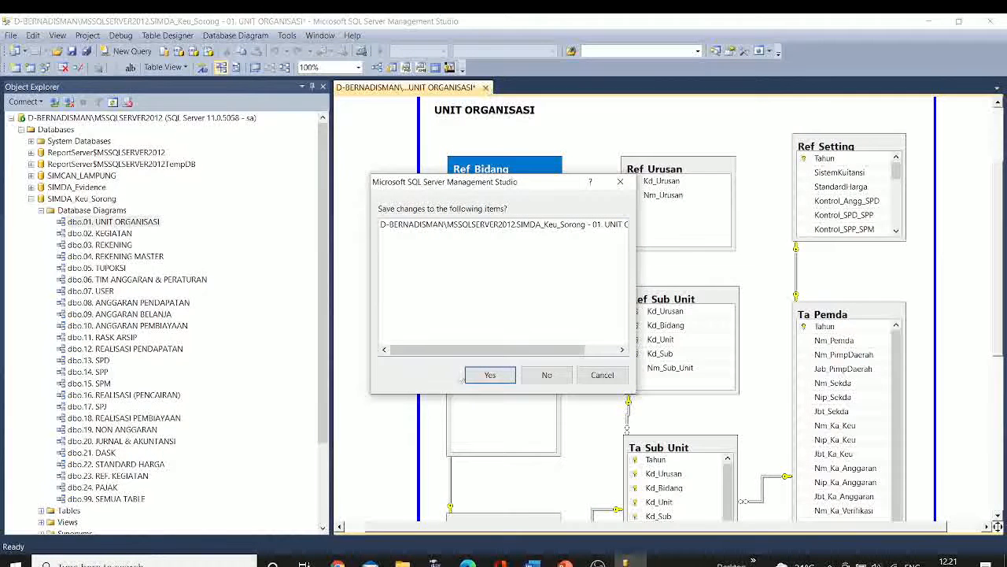
click(547, 375)
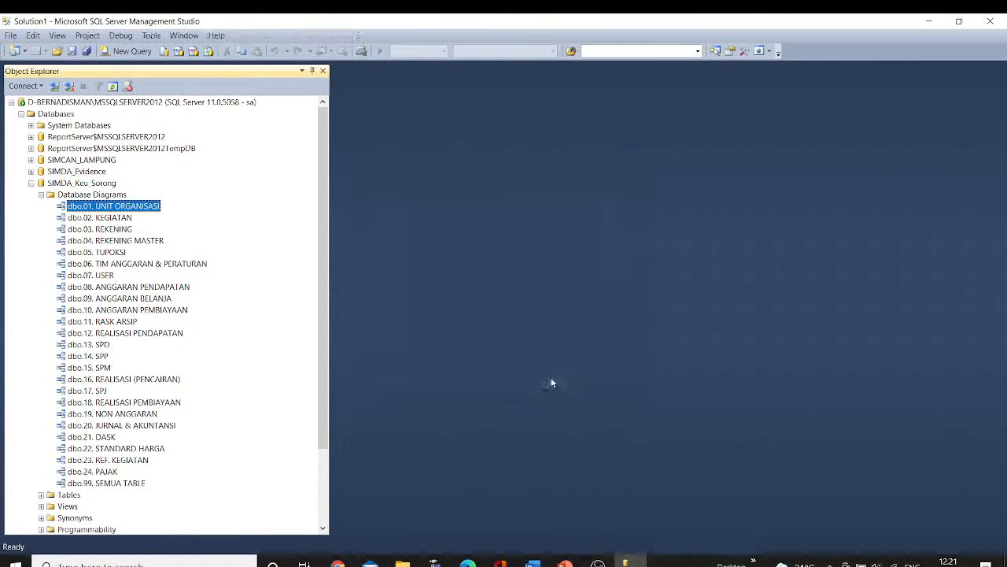
click(41, 195)
click(41, 207)
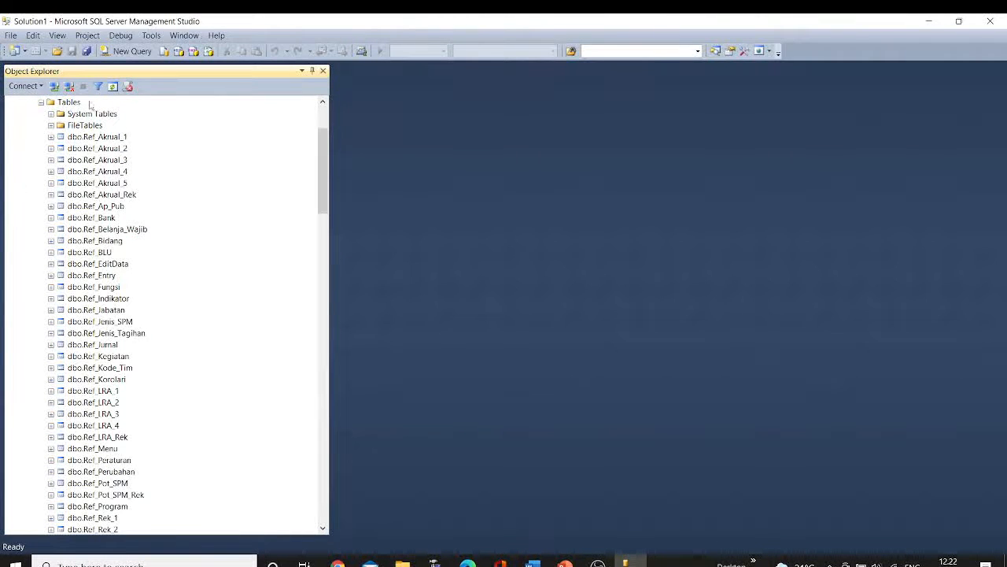
Look through the Ref_ and Ta_ tables of SIMDA_Keu_Sorong, and open the design of dbo.Ta_Belanja.
drag(321, 160, 321, 275)
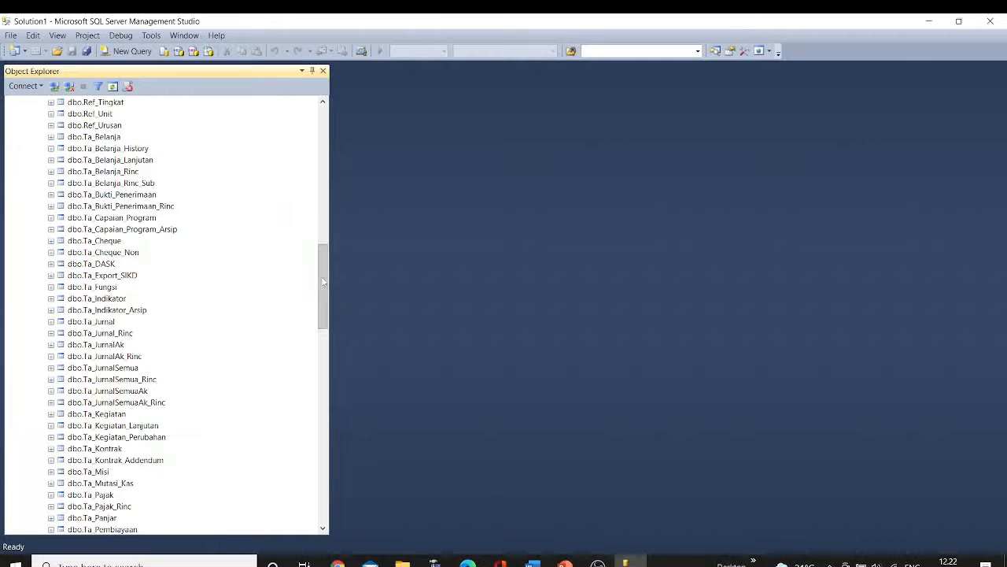
drag(323, 282, 319, 248)
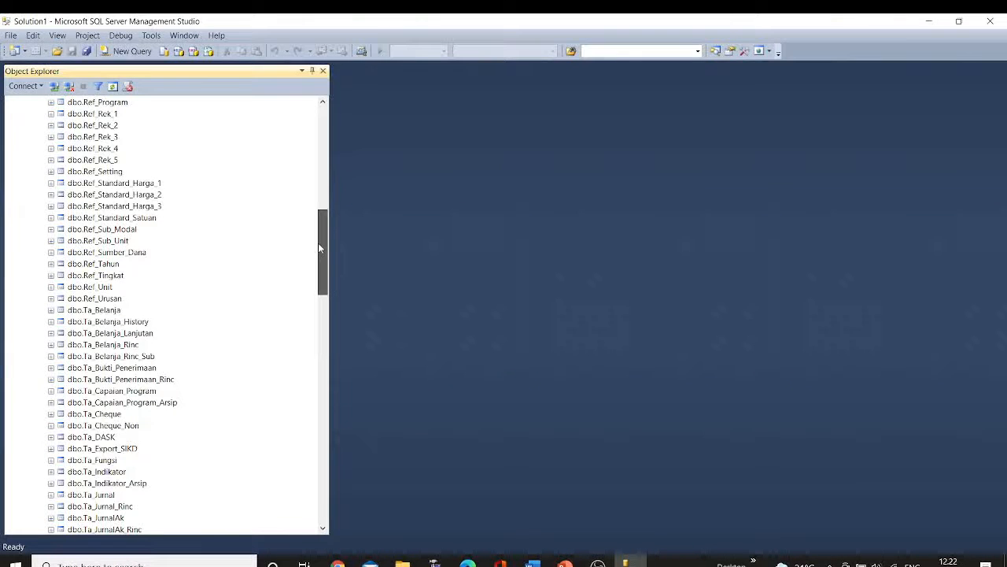
drag(319, 248, 330, 135)
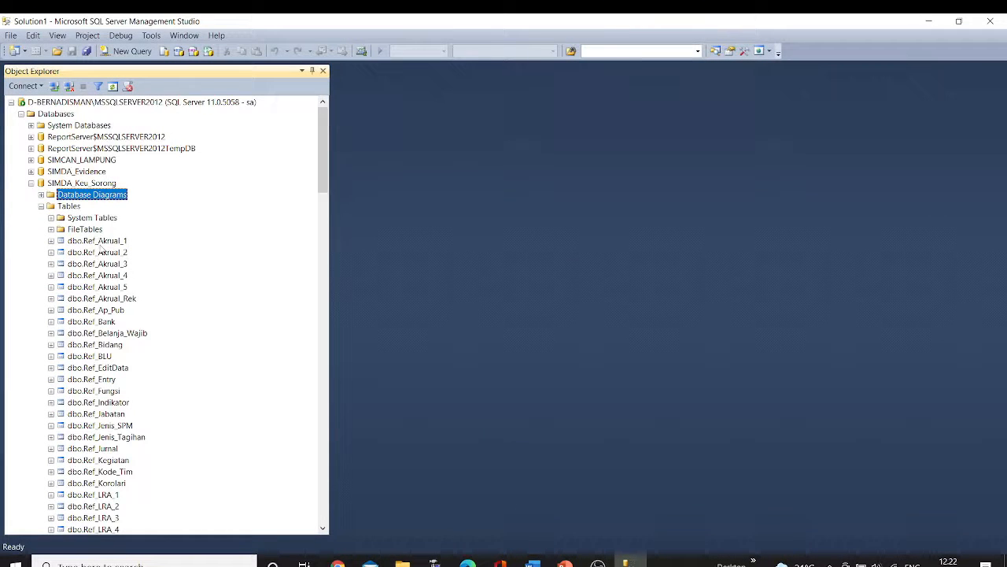
drag(323, 172, 325, 311)
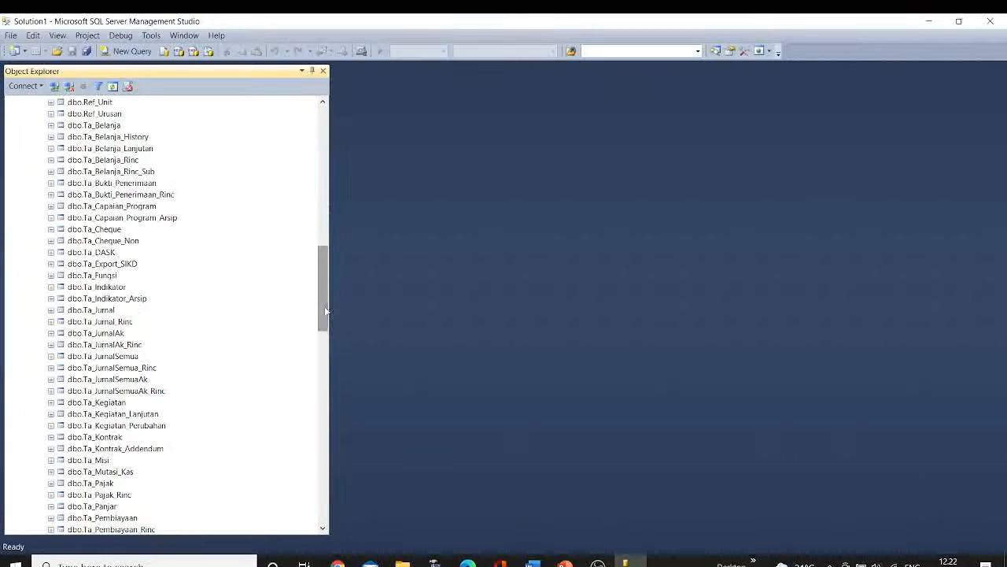
click(109, 129)
right_click(108, 131)
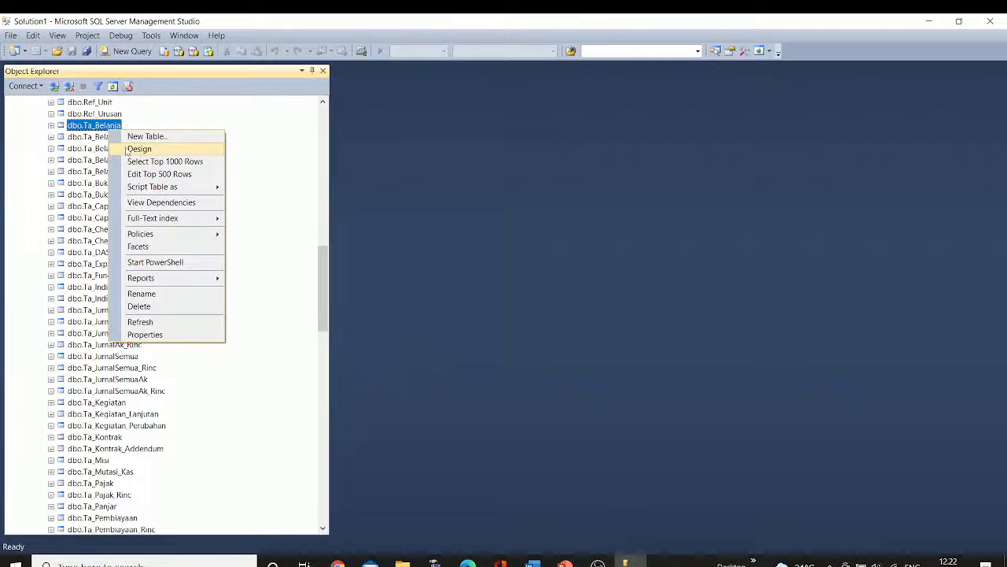
click(127, 150)
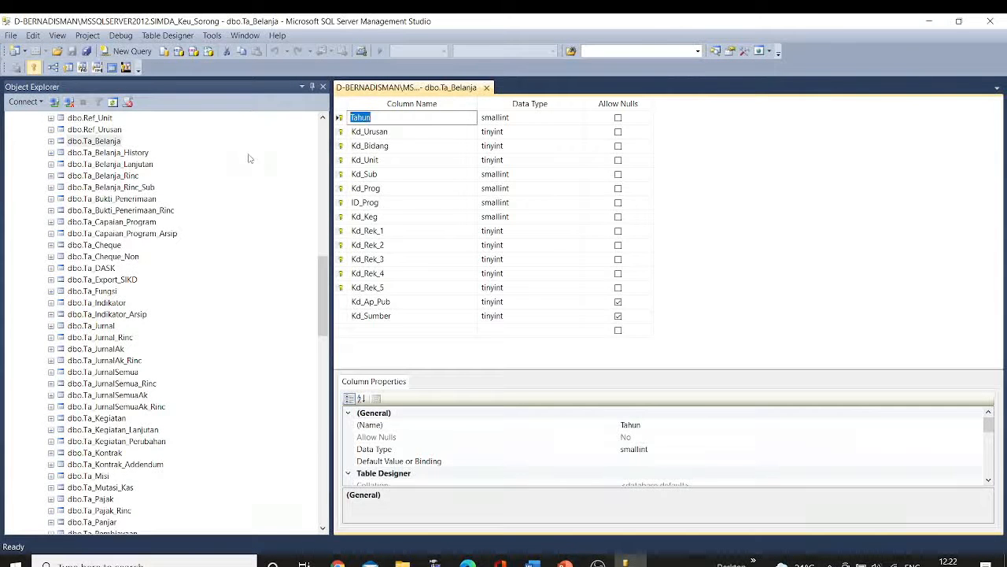
Highlight the key columns Tahun through Kd_Rek_5 in the Ta_Belanja design, and close the design.
click(343, 118)
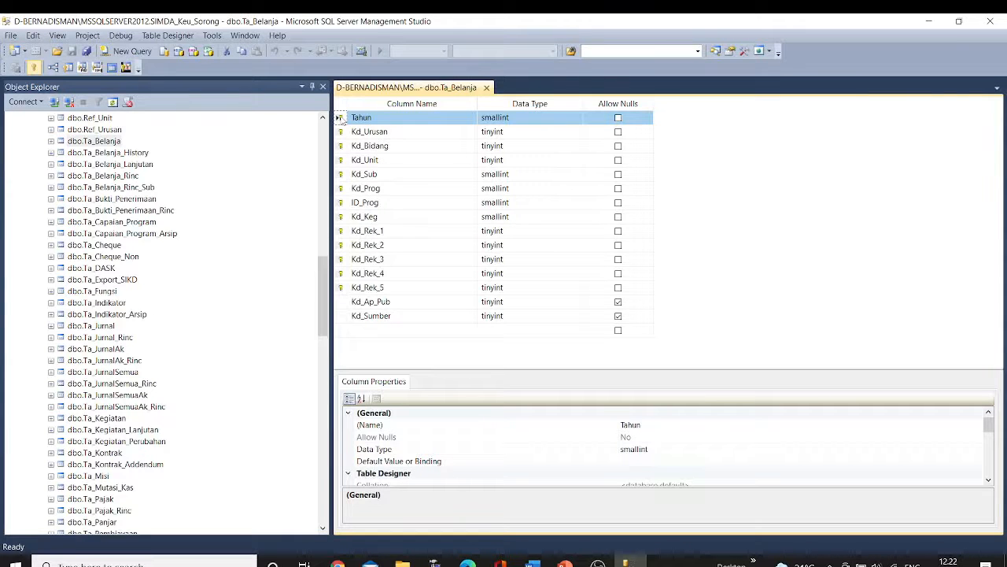
shift+click(340, 289)
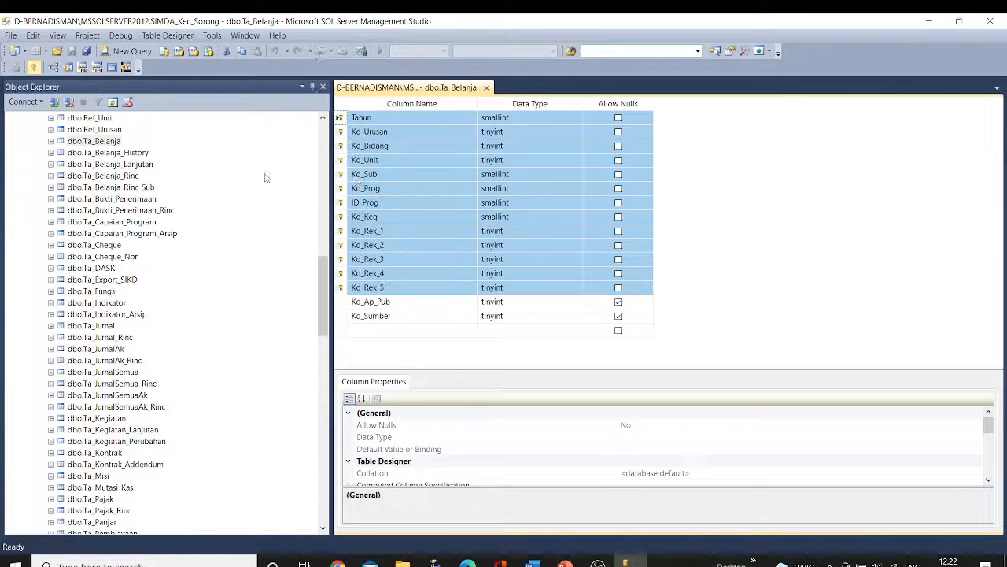
click(487, 87)
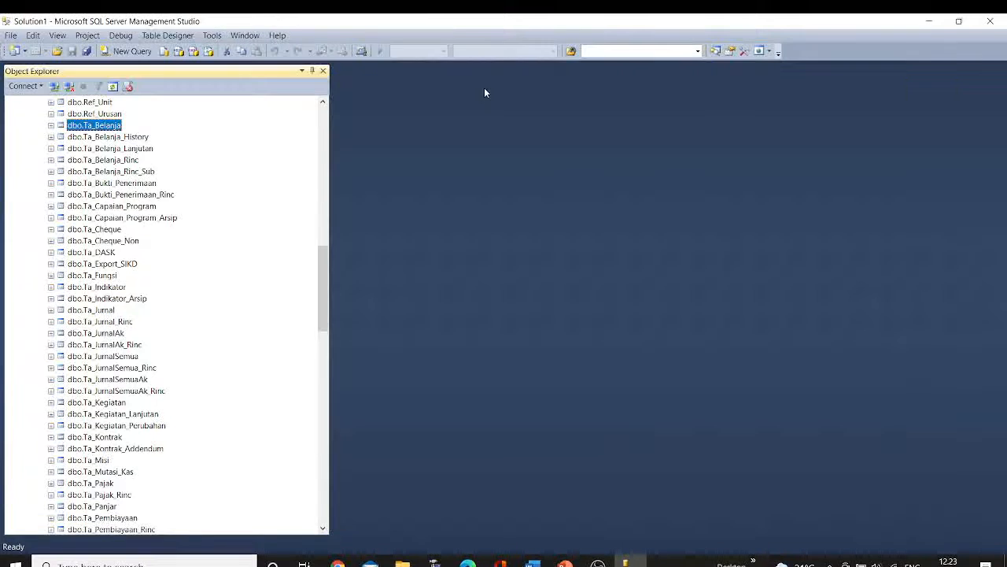
Retrieve the top 1000 rows of dbo.Ta_Belanja.
right_click(92, 128)
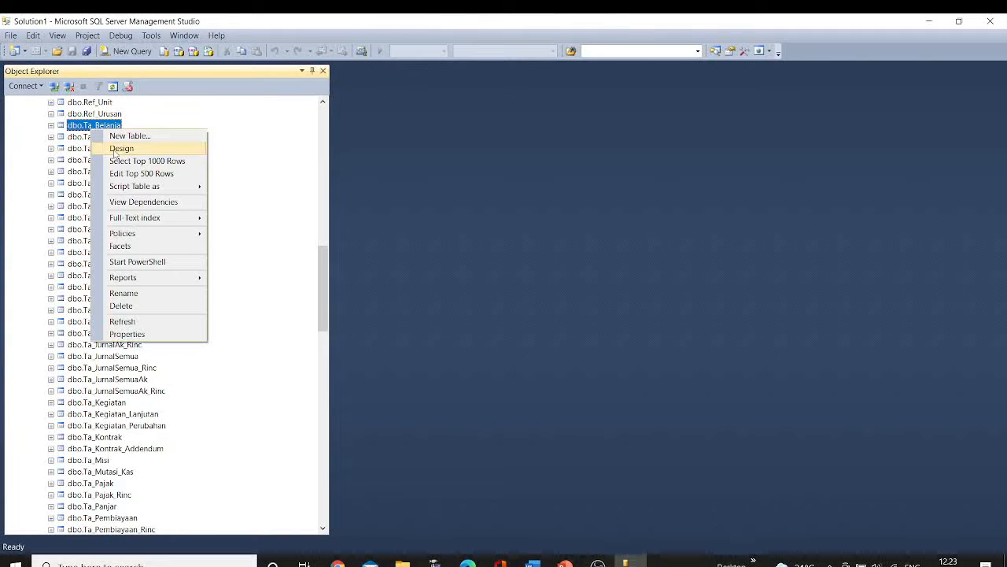
click(118, 162)
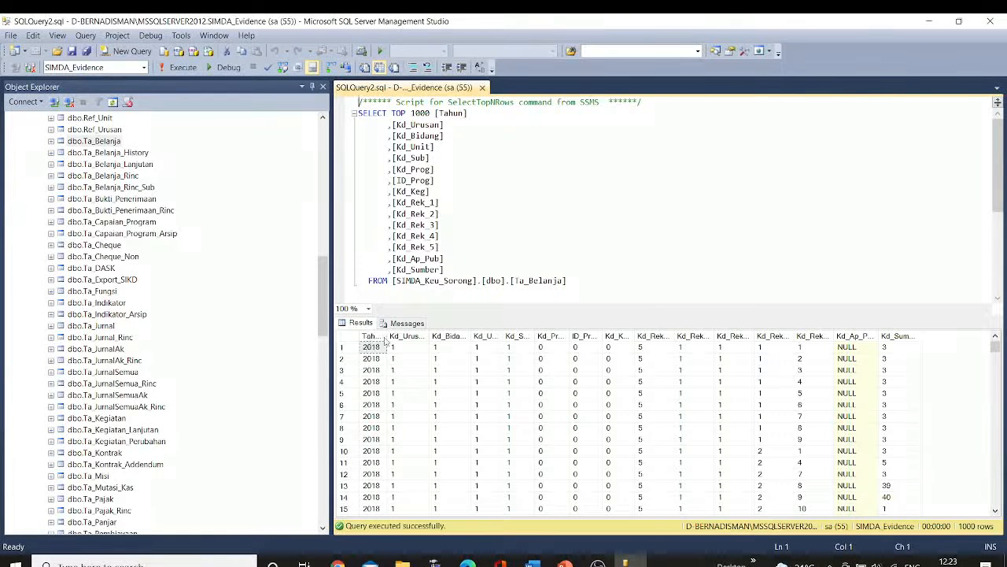
click(387, 336)
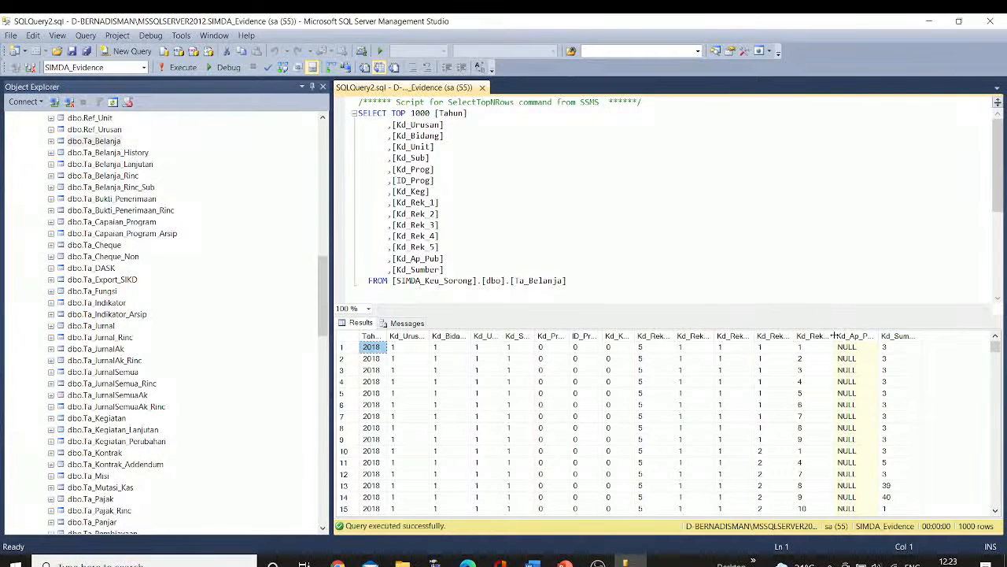
Widen the result columns Kd_Rek_5, Kd_Rek_4, Kd_Rek_3, Kd_Rek_2, Kd_Keg, ID_Prog and Kd_Prog so their full headers are readable.
drag(832, 336, 868, 336)
drag(794, 336, 827, 336)
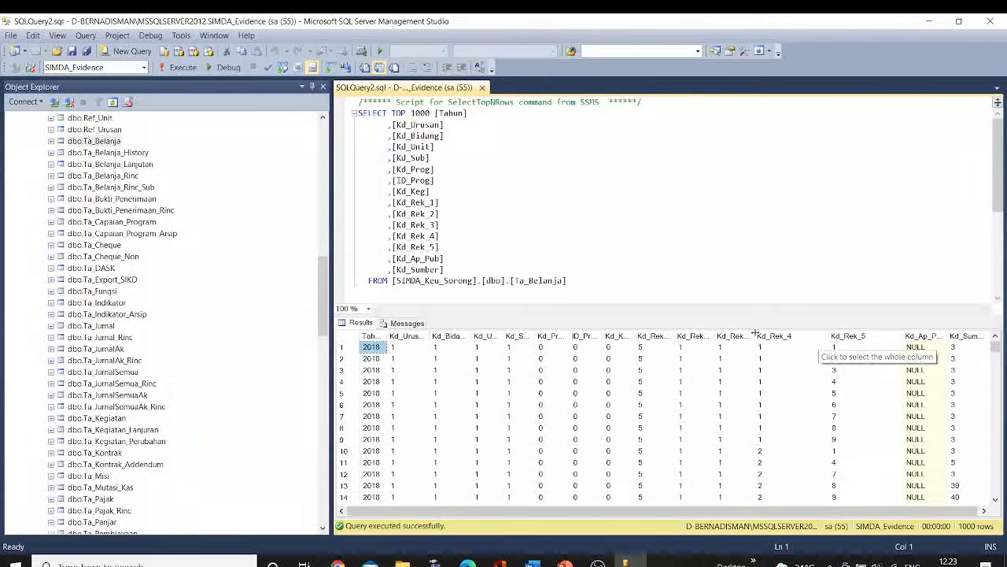
drag(754, 335, 783, 335)
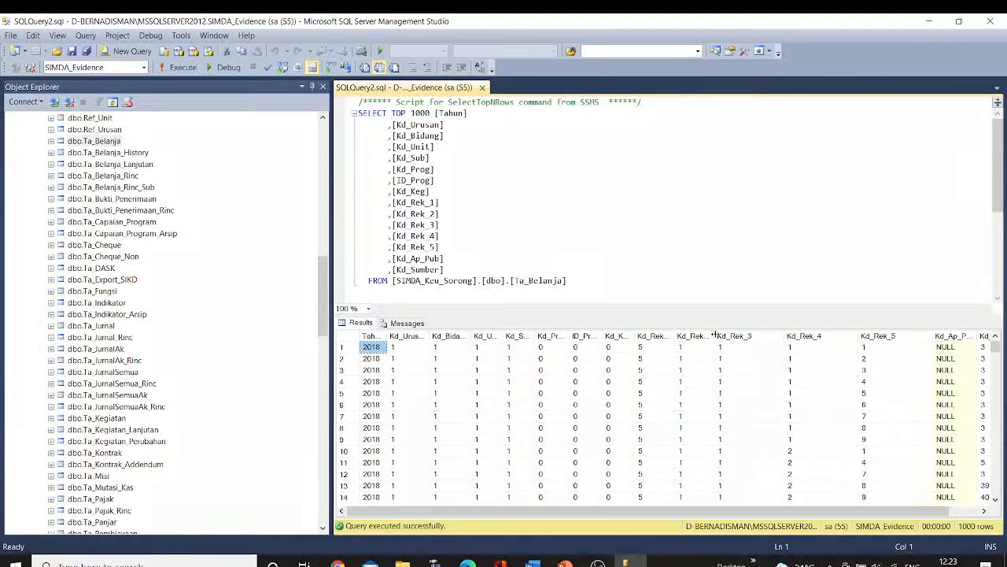
drag(714, 335, 756, 336)
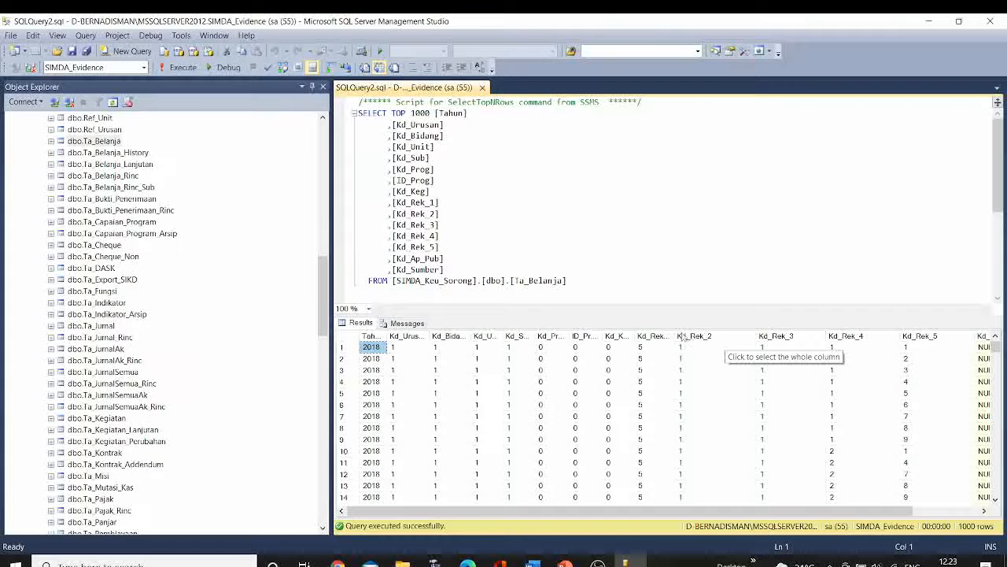
drag(571, 339, 762, 340)
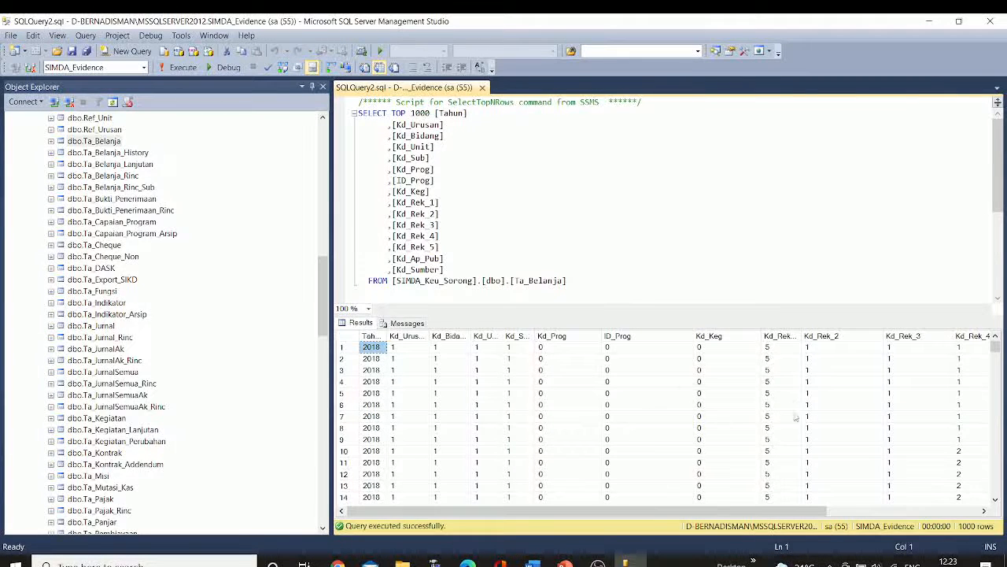
Highlight the Ta_Belanja SELECT statement, and execute it with the added condition WHERE TAHUN = 2019.
click(358, 112)
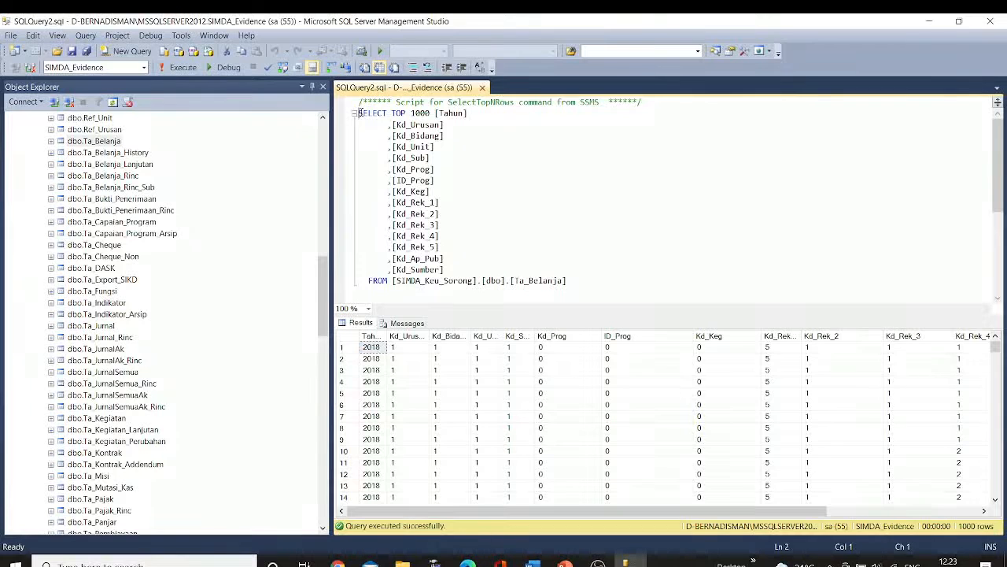
drag(359, 112, 593, 284)
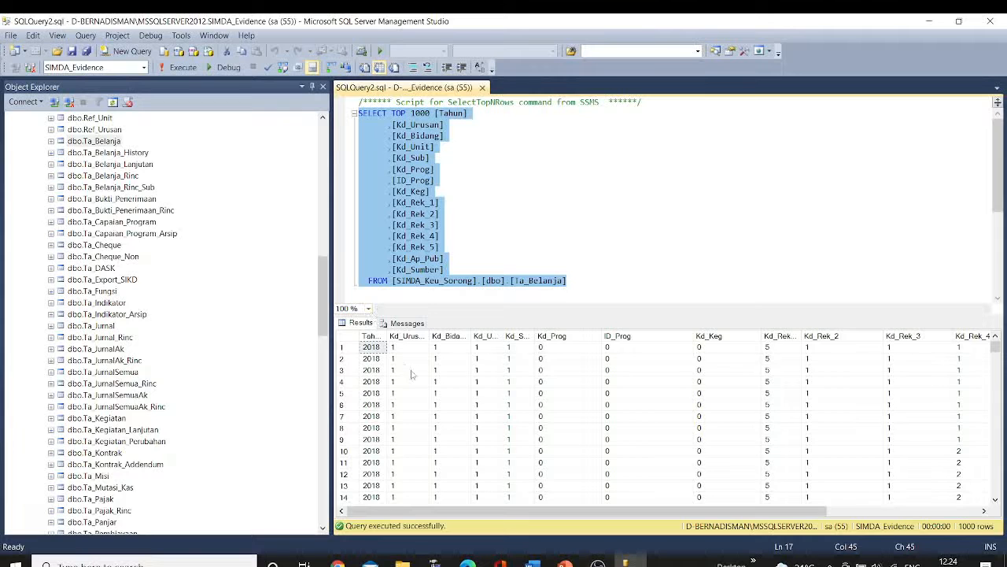
click(587, 281)
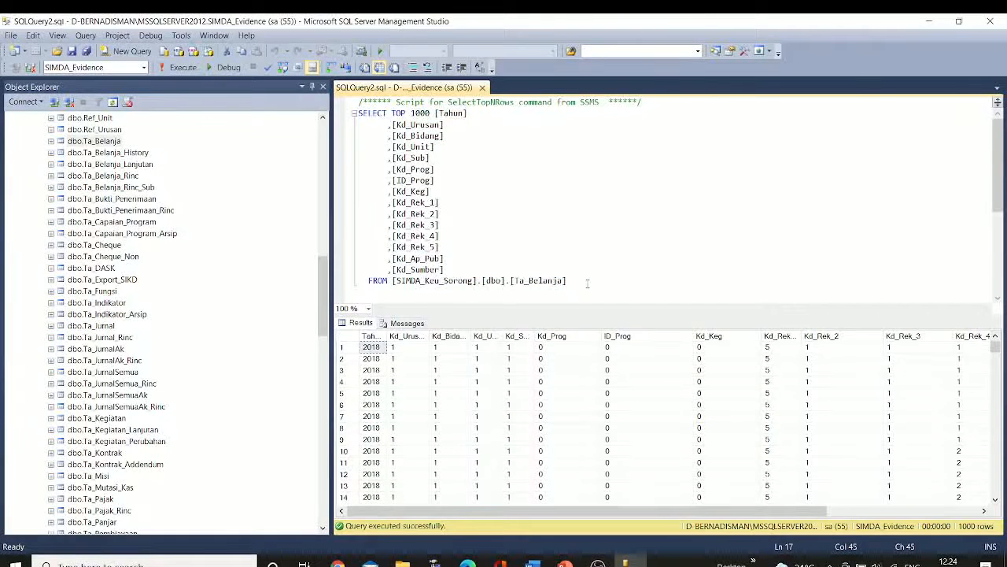
key(Return)
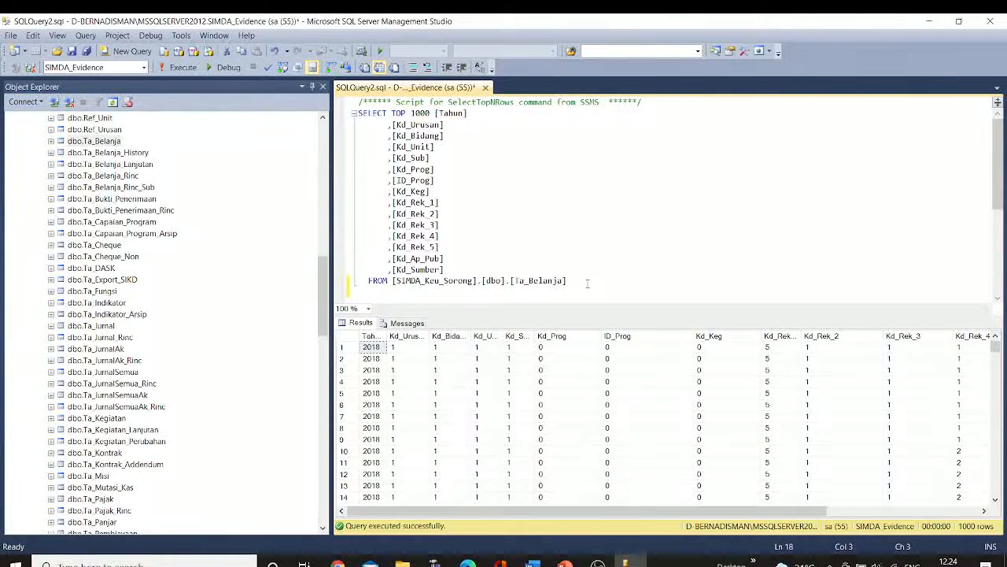
text(WHERE TAHUN)
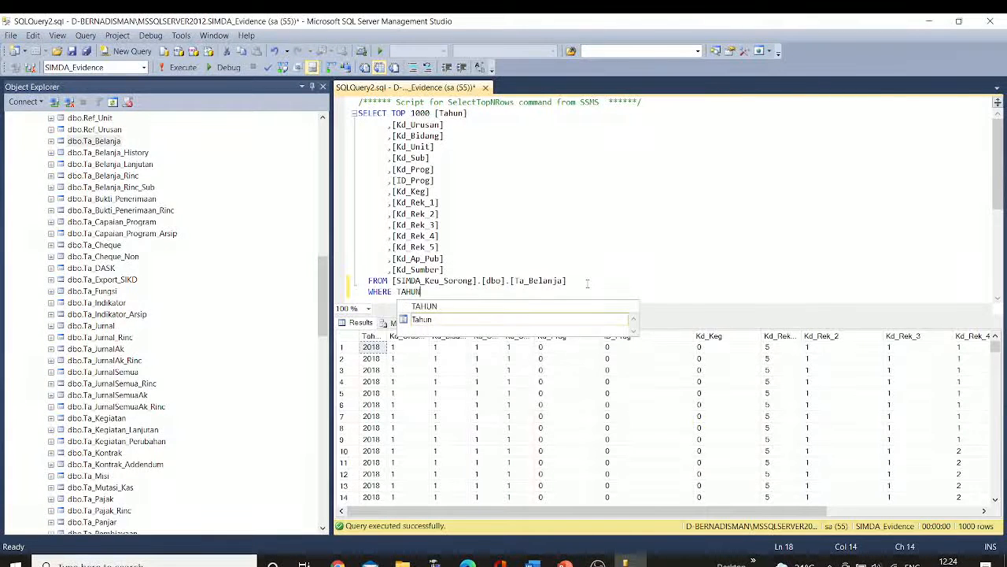
text(N)
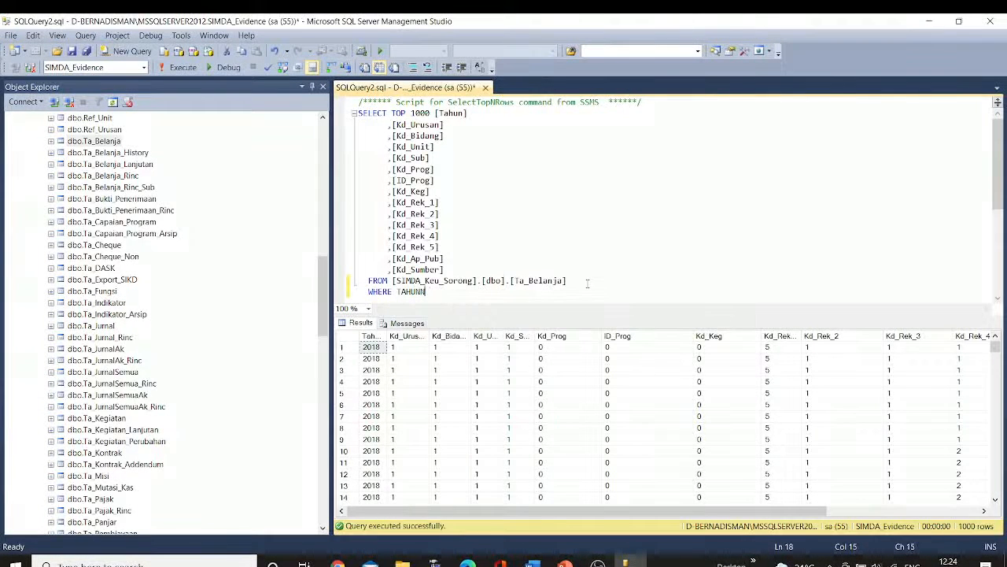
key(BackSpace)
text( = 2019)
click(195, 68)
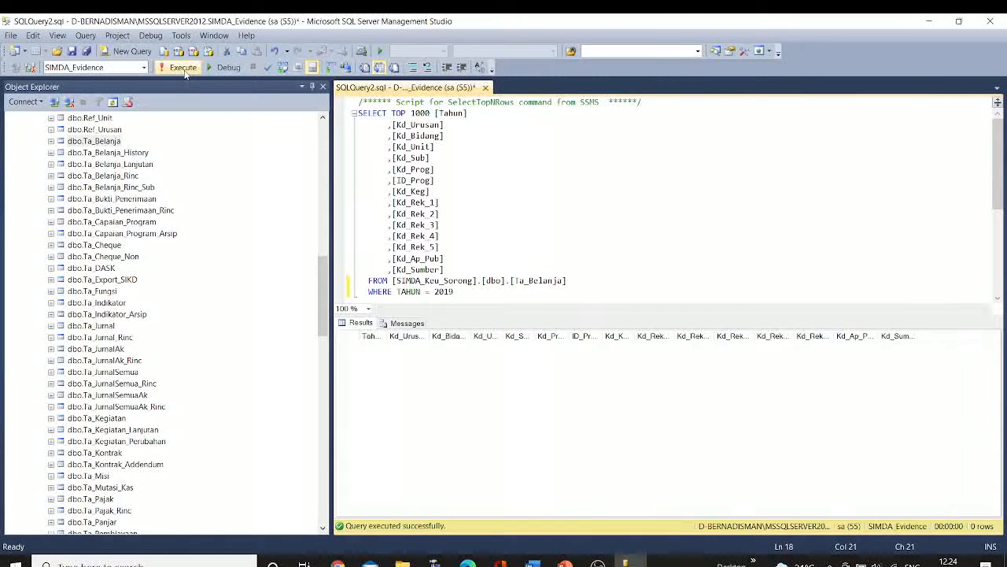
Set the year in the WHERE condition to 2018 and execute the query.
key(BackSpace)
text(8)
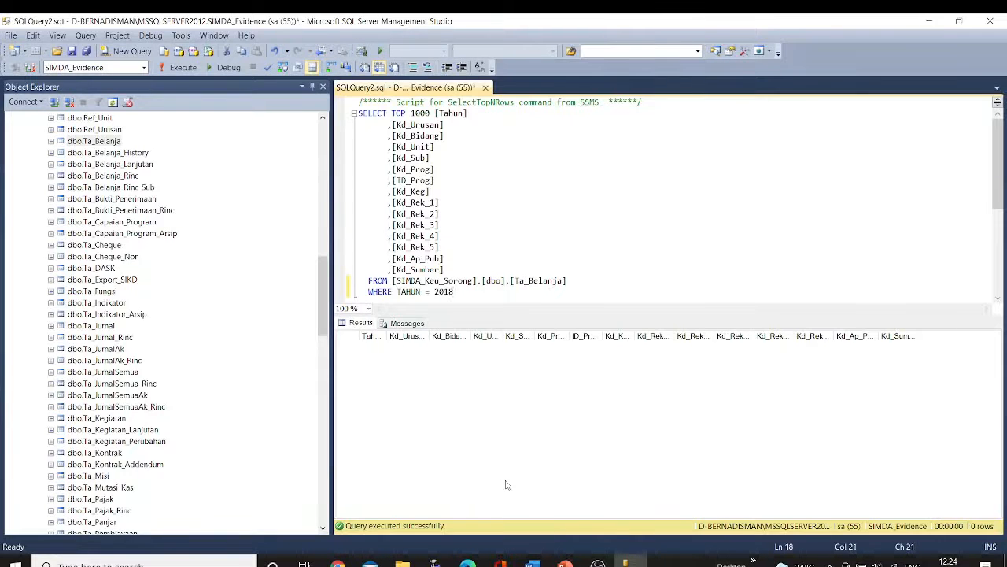
click(174, 68)
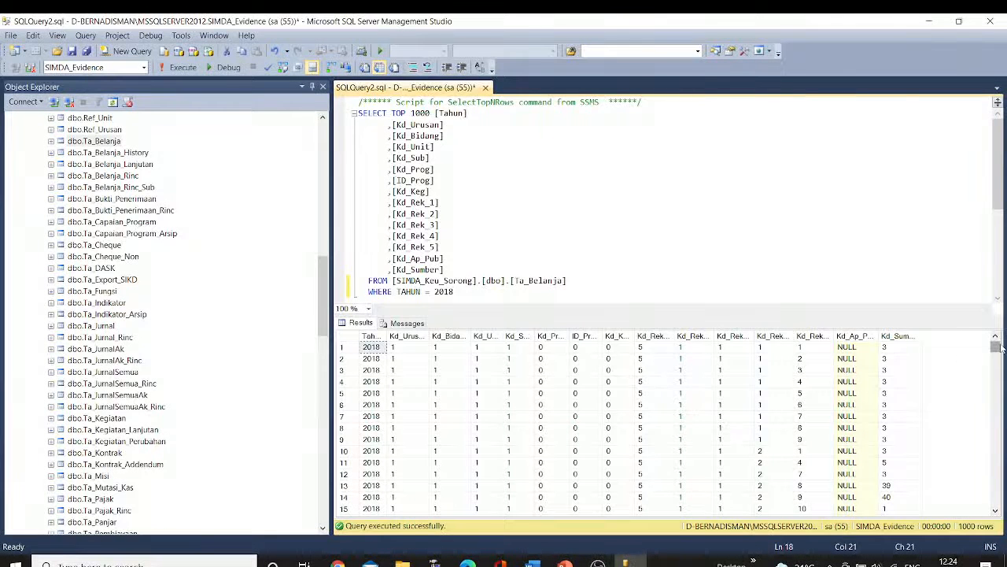
Examine the ID_Prog and Kd_Prog values further down the results, widening the Kd_Prog column to read its header.
mouse_move(999, 345)
mouse_down()
mouse_move(997, 357)
mouse_move(997, 347)
mouse_up()
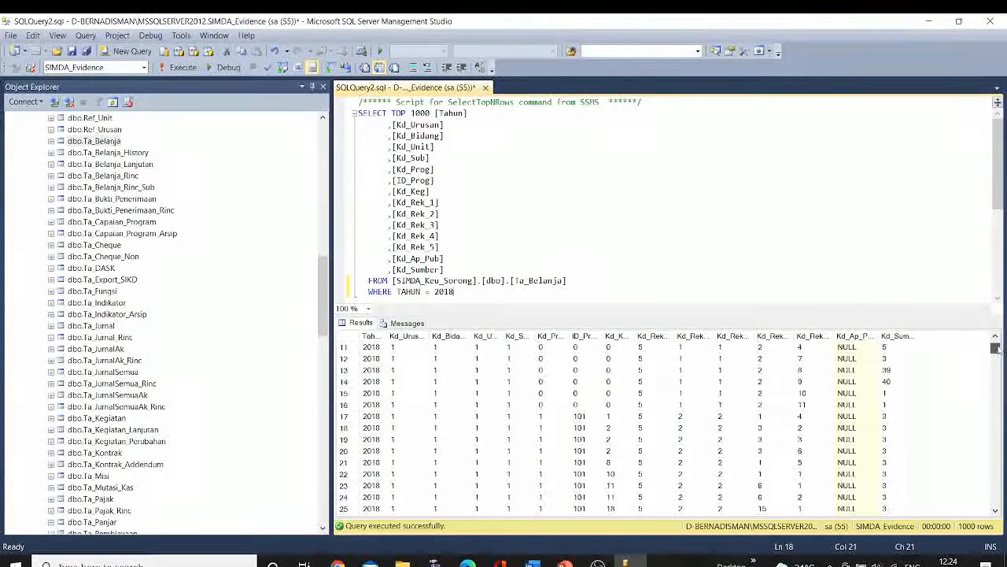
click(581, 420)
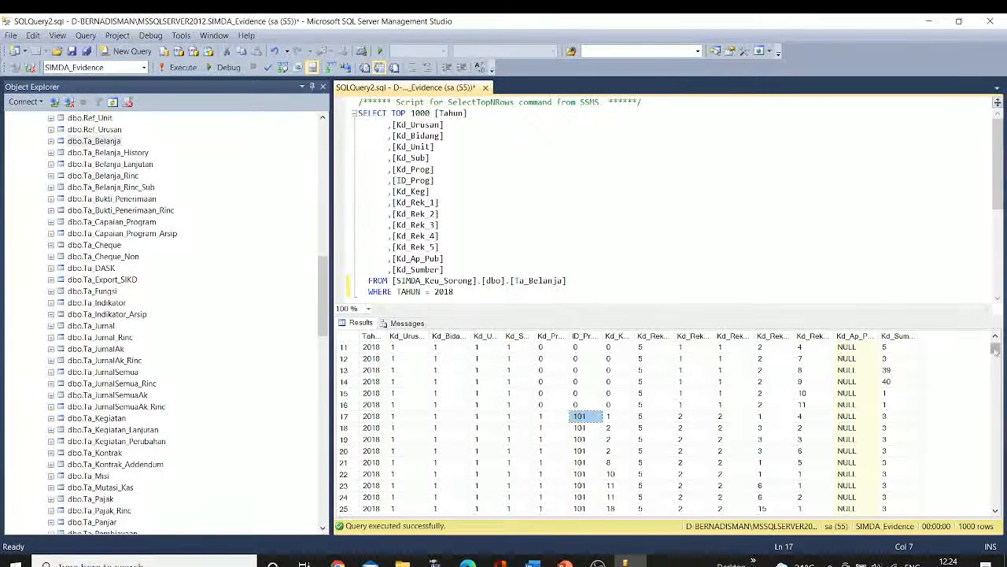
drag(996, 351, 995, 351)
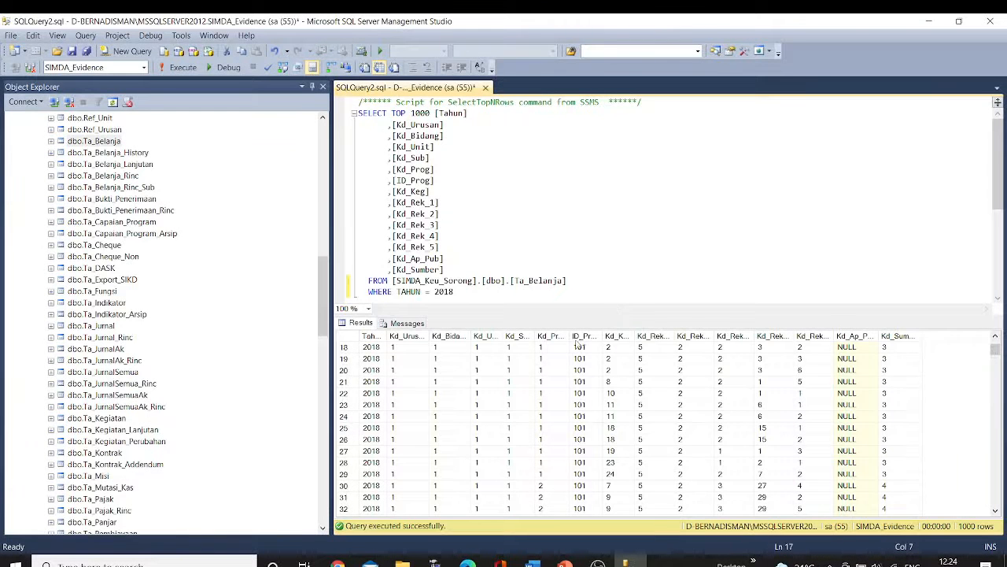
drag(566, 336, 637, 352)
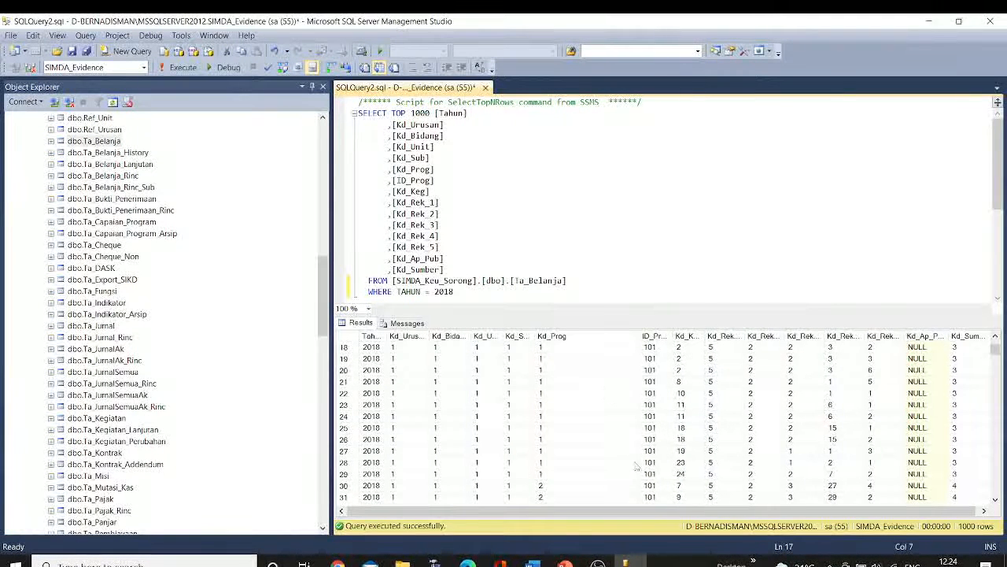
click(564, 488)
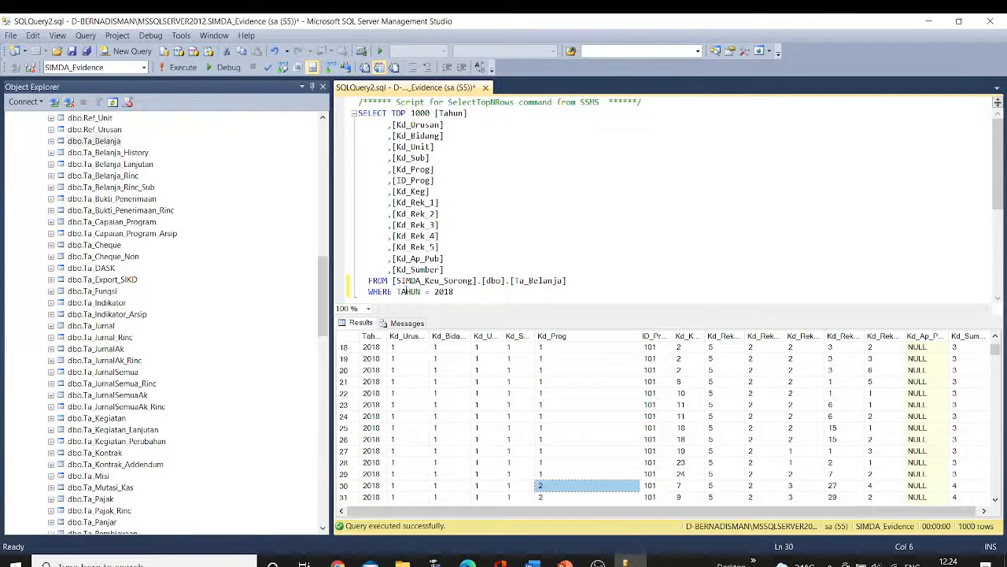
Replace the TAHUN condition with KD_PROG = 2 and execute the query.
double_click(408, 292)
text(k)
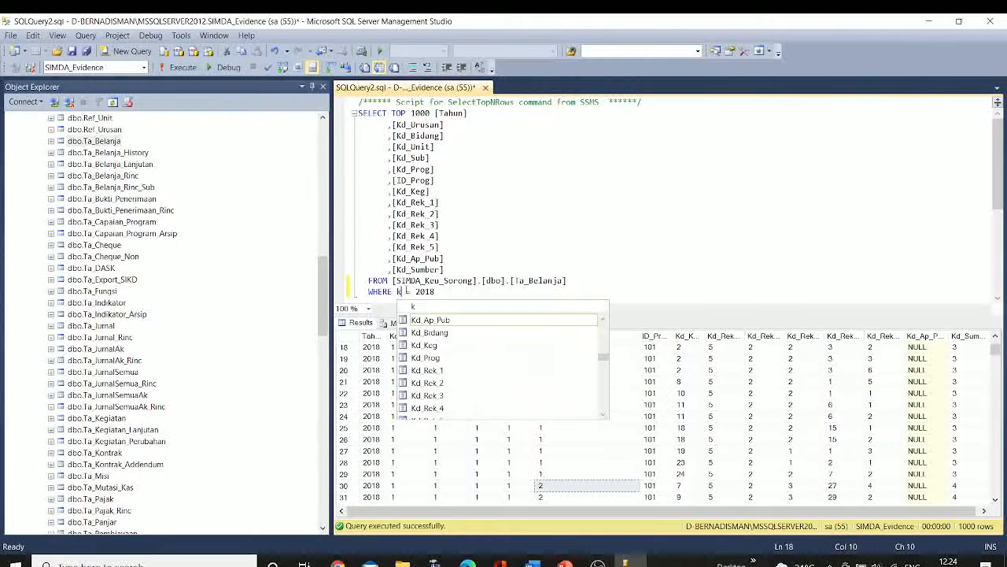
key(BackSpace)
text(k)
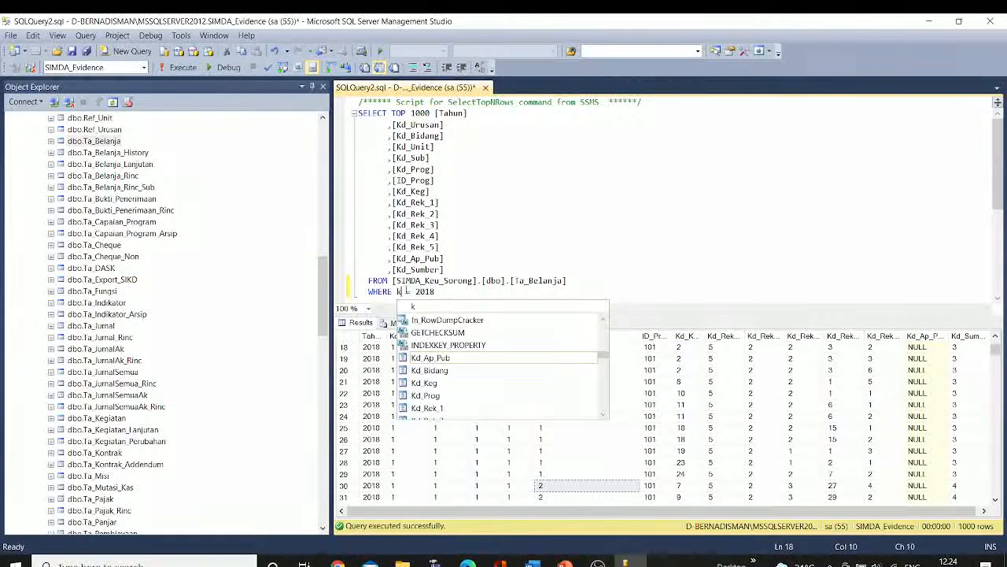
key(BackSpace)
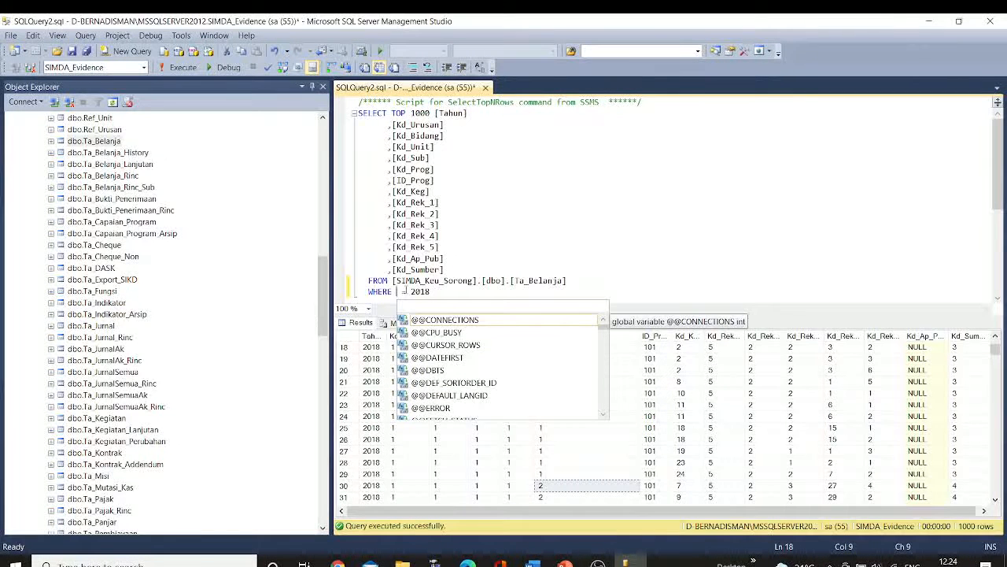
text(KD)
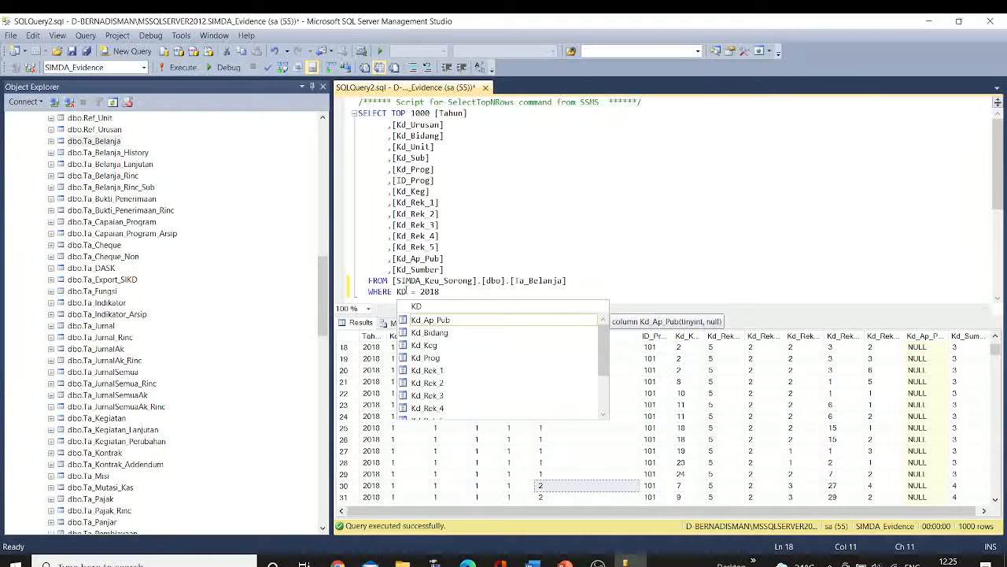
text(_PROG )
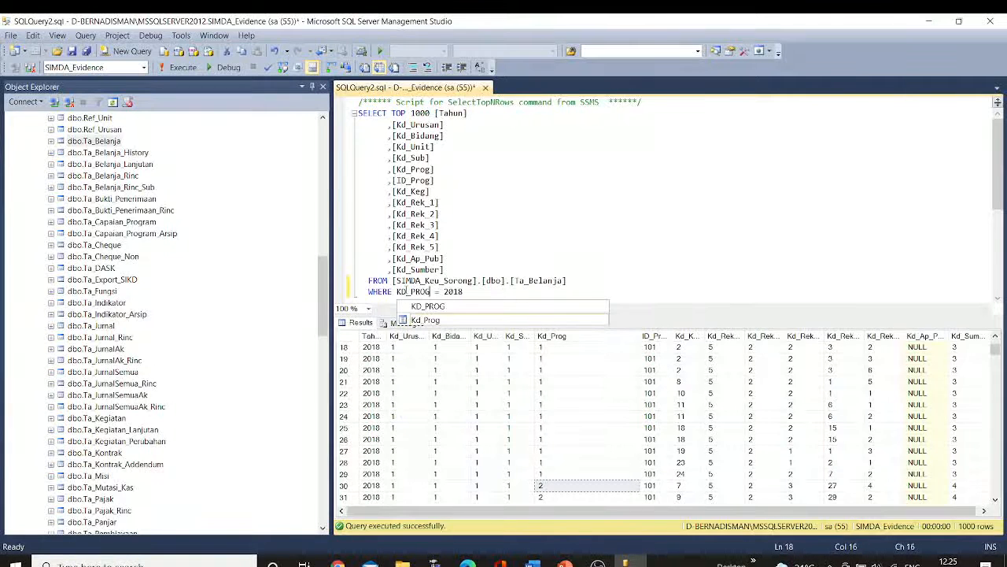
text(= 2)
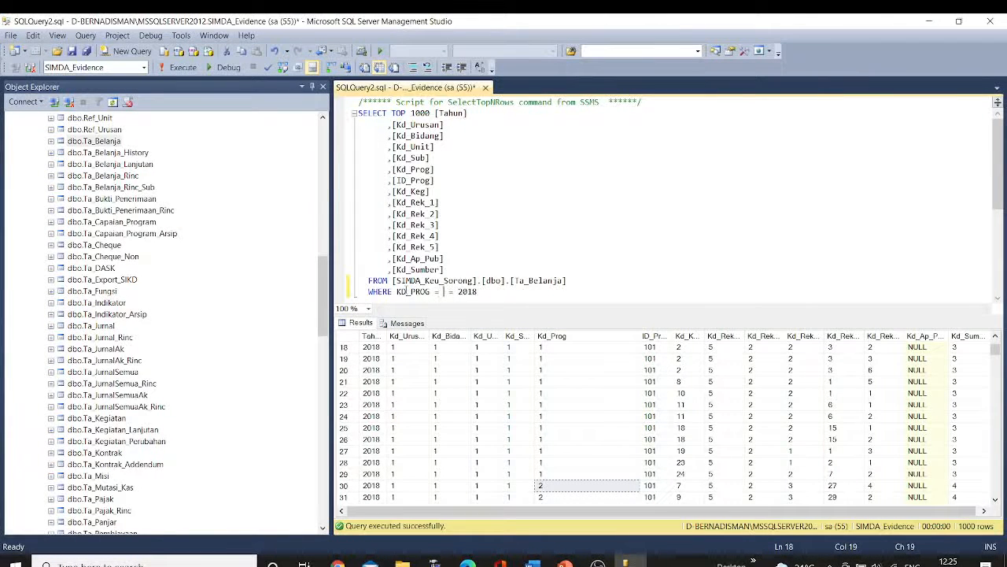
key(Delete)
key(Delete)
key(Delete)
key(Delete)
key(Delete)
key(Delete)
key(Delete)
click(178, 68)
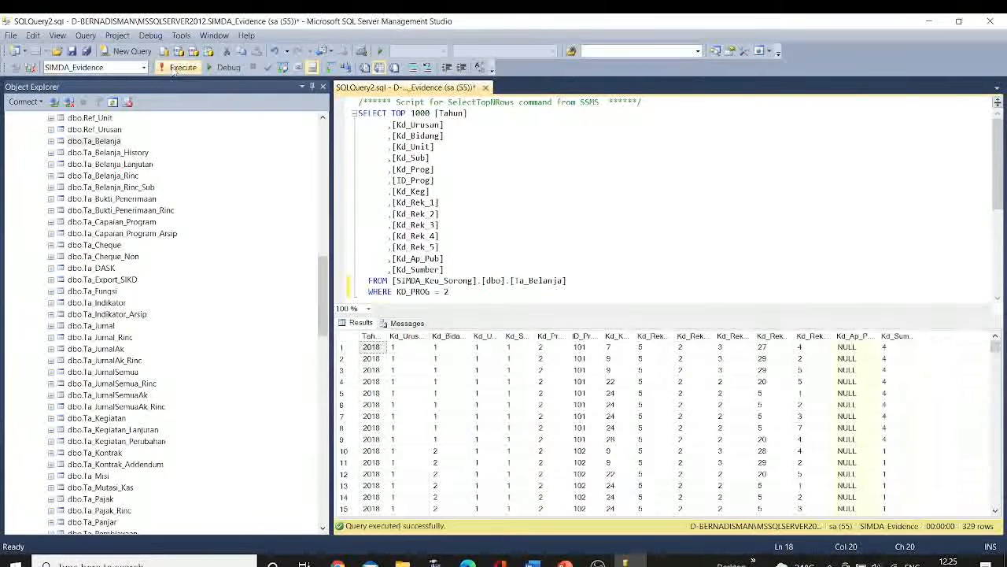
Highlight the Kd_Prog column of the results and the full SELECT statement with its WHERE condition.
click(551, 336)
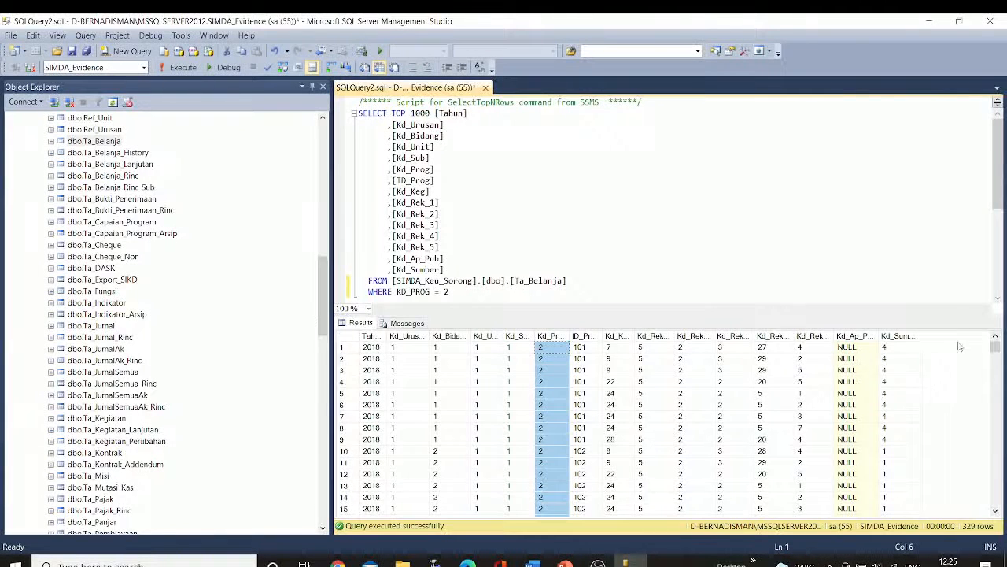
mouse_move(996, 347)
mouse_down()
mouse_move(995, 503)
mouse_move(997, 330)
mouse_up()
drag(358, 112, 471, 292)
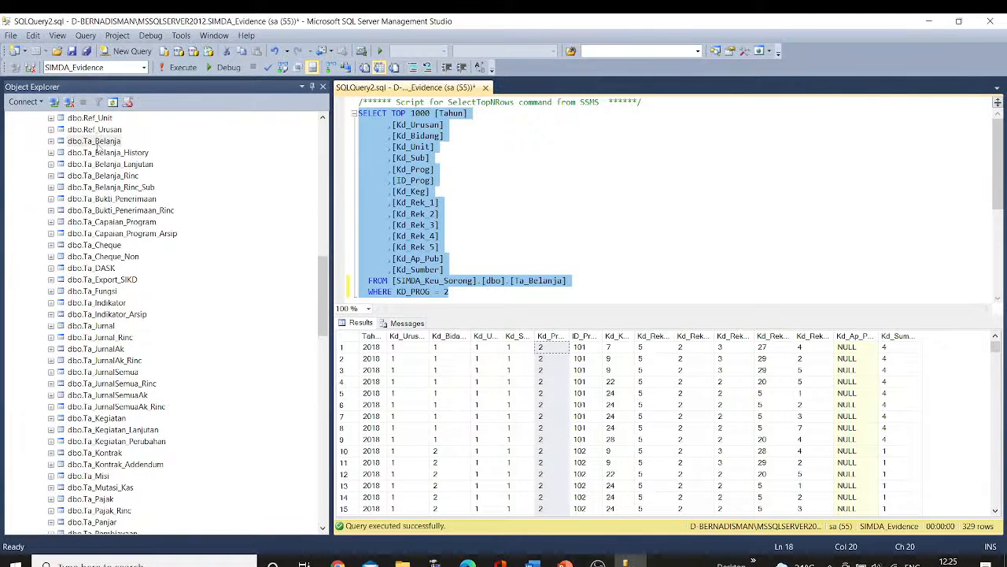
Script dbo.Ta_Belanja as an INSERT statement in a new query editor window.
right_click(94, 140)
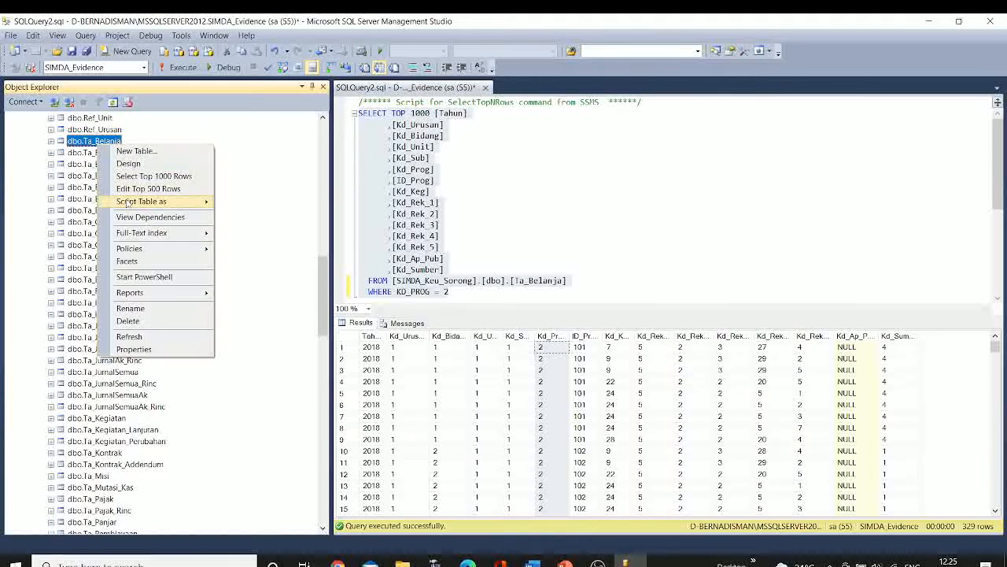
mouse_move(128, 204)
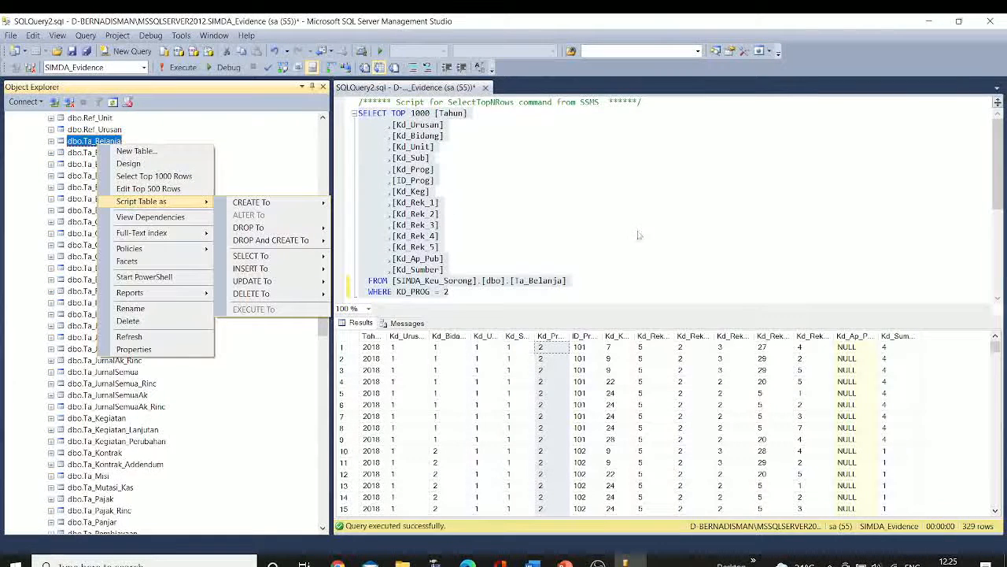
mouse_move(309, 270)
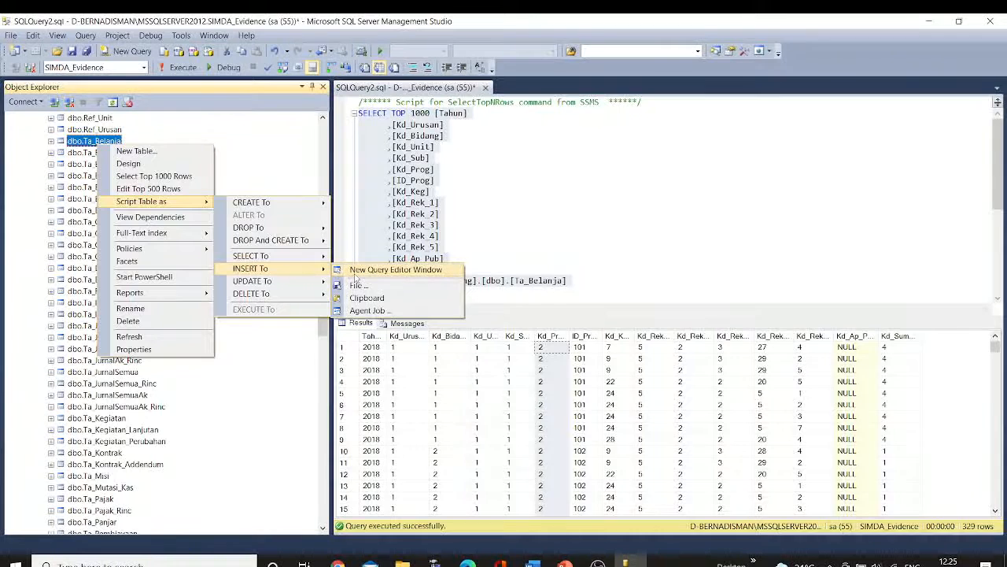
click(355, 271)
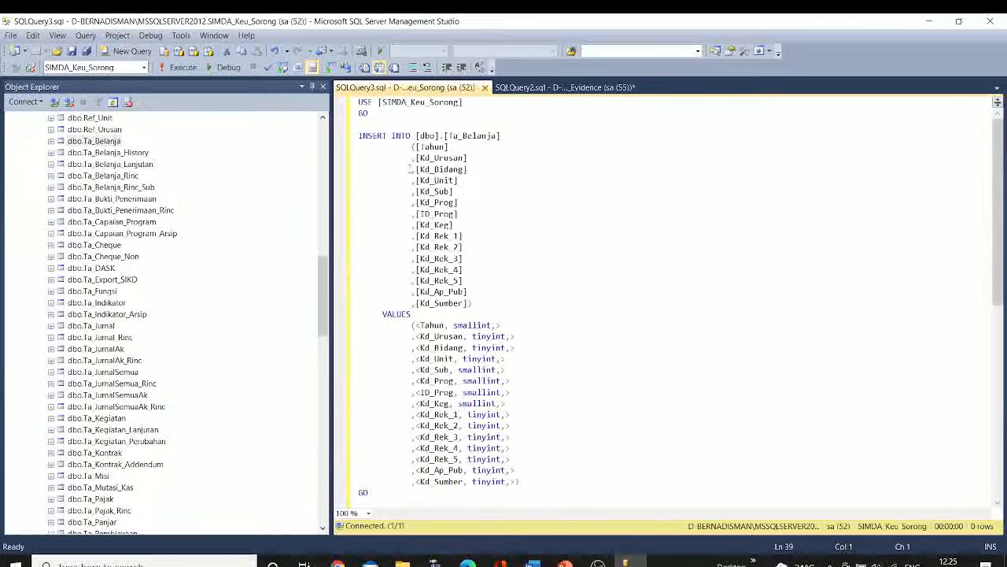
Highlight the INSERT INTO statement, and briefly switch to the Bahasa Basis Data slide in PowerPoint and back.
click(360, 135)
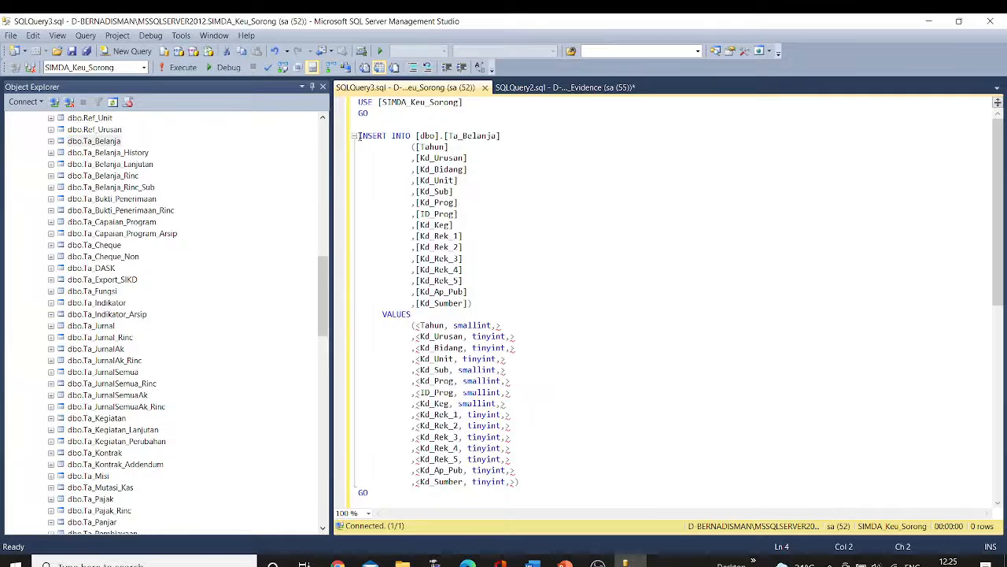
drag(360, 136, 568, 466)
click(565, 560)
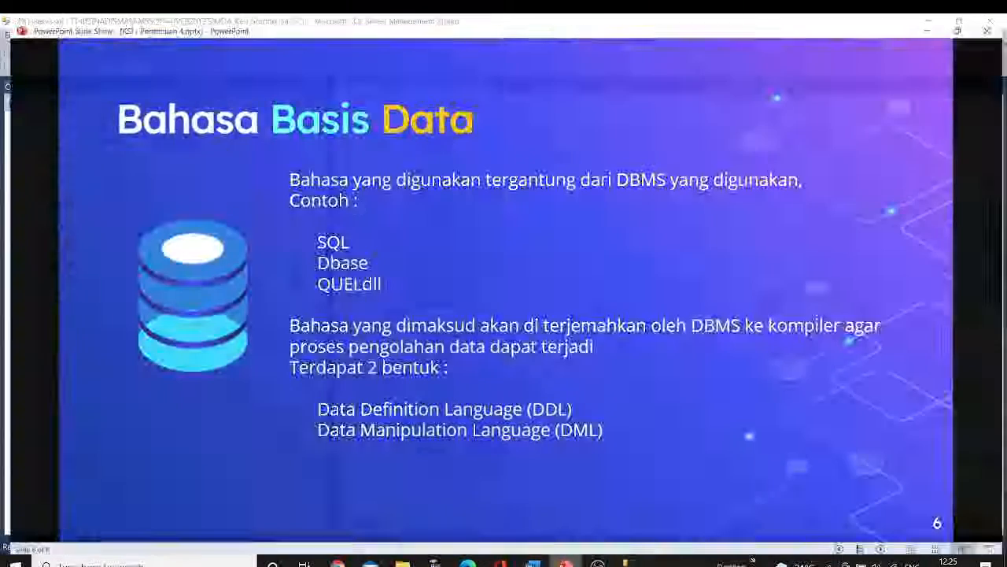
click(565, 560)
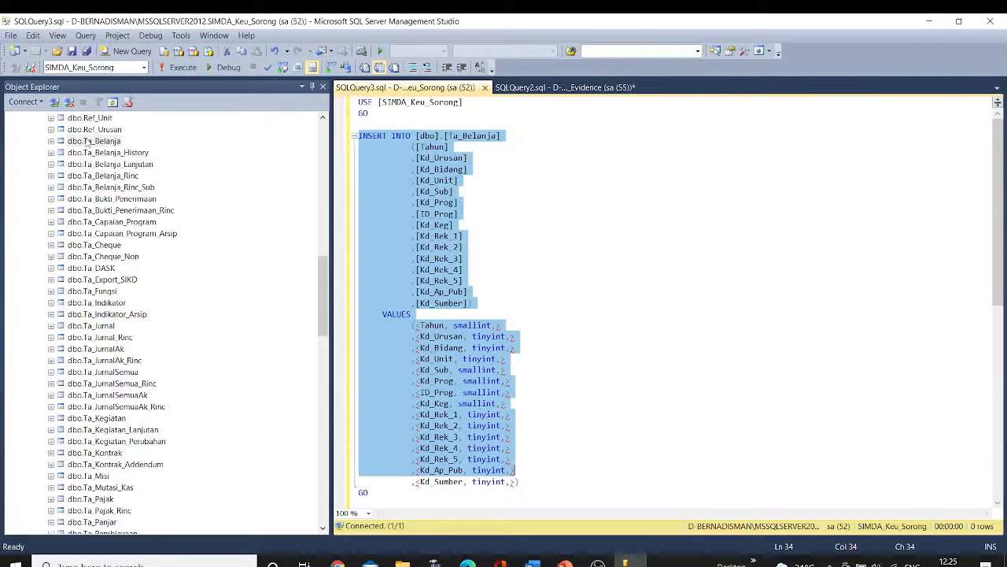
Script dbo.Ta_Belanja as an UPDATE statement in a new query editor window, and highlight the statement.
right_click(88, 142)
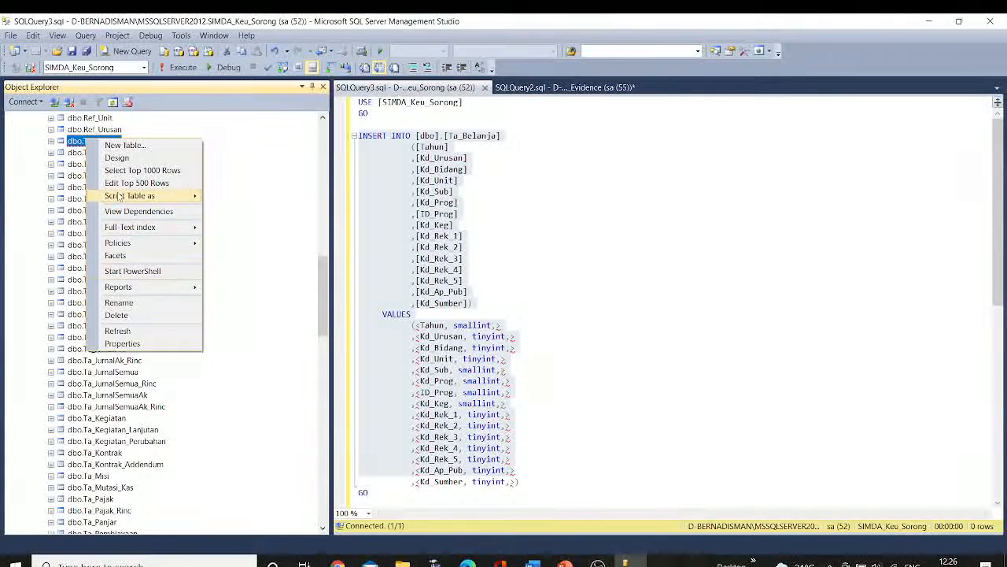
mouse_move(259, 276)
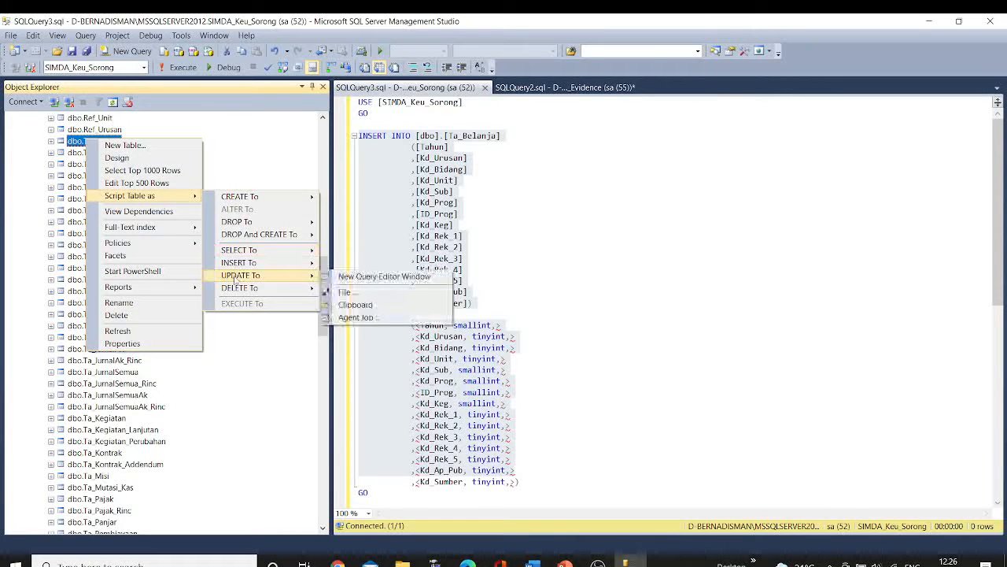
click(347, 279)
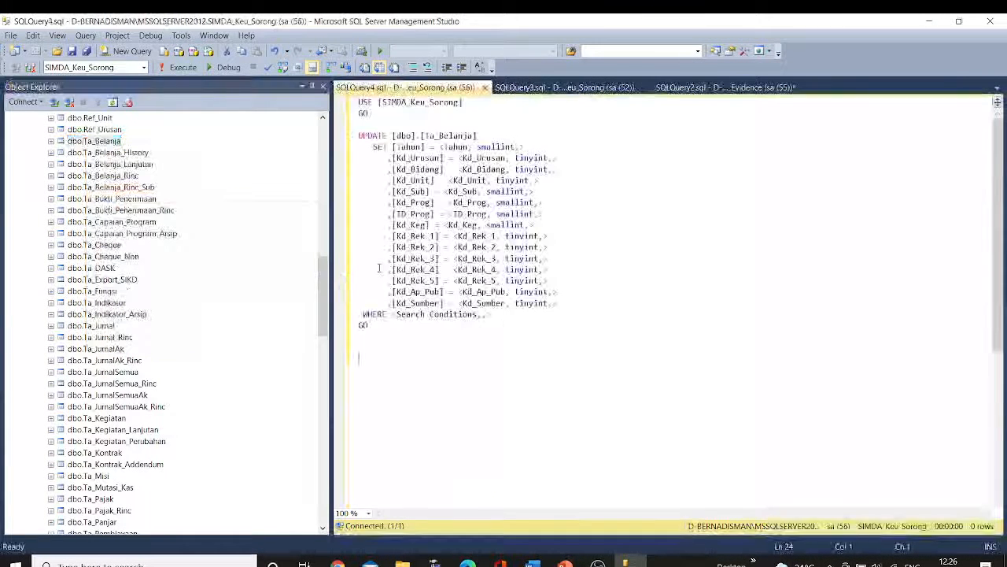
click(359, 136)
drag(359, 136, 681, 335)
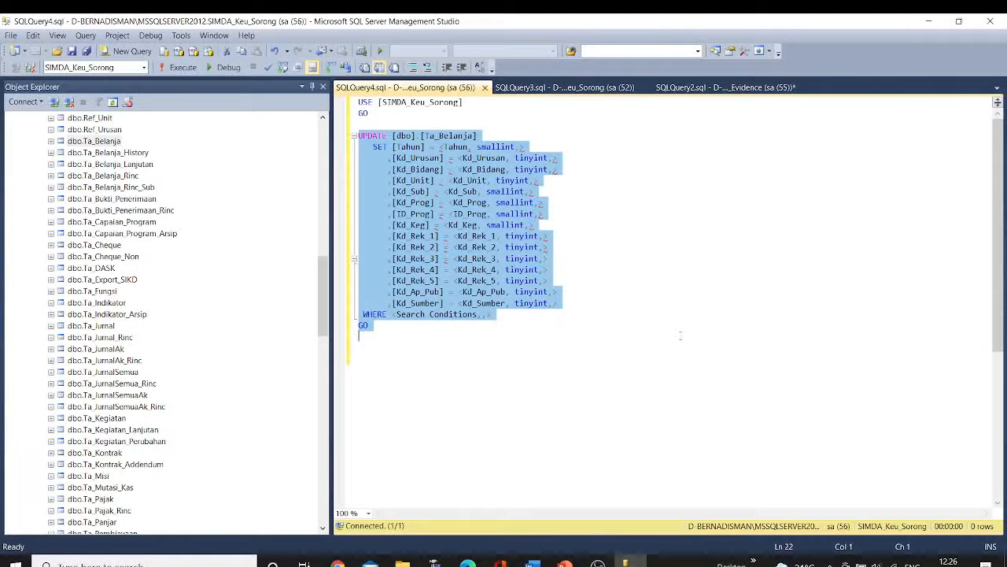
click(599, 365)
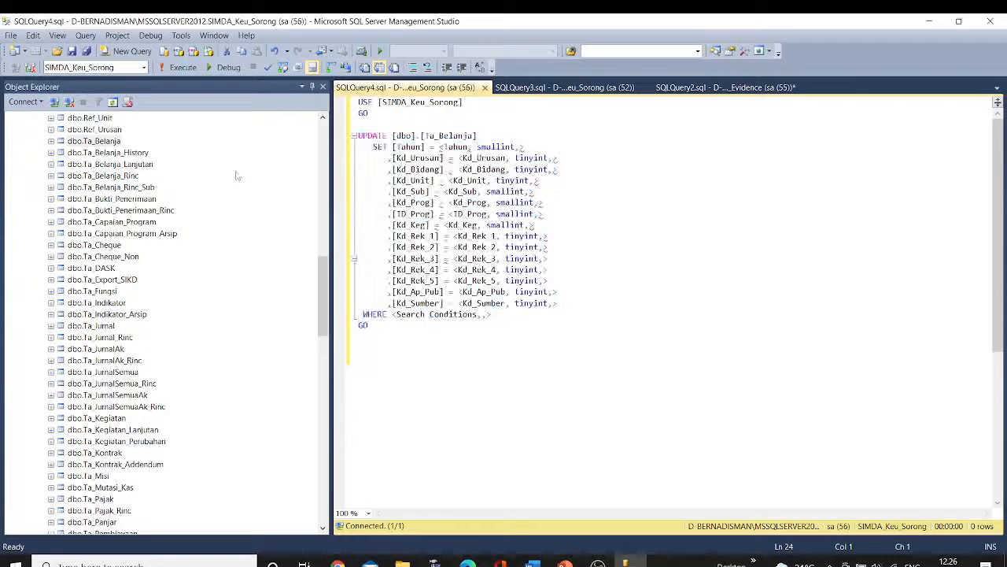
Script dbo.Ta_Belanja_Rinc as a CREATE statement in a new query editor window, and highlight the CREATE TABLE column definitions.
right_click(103, 177)
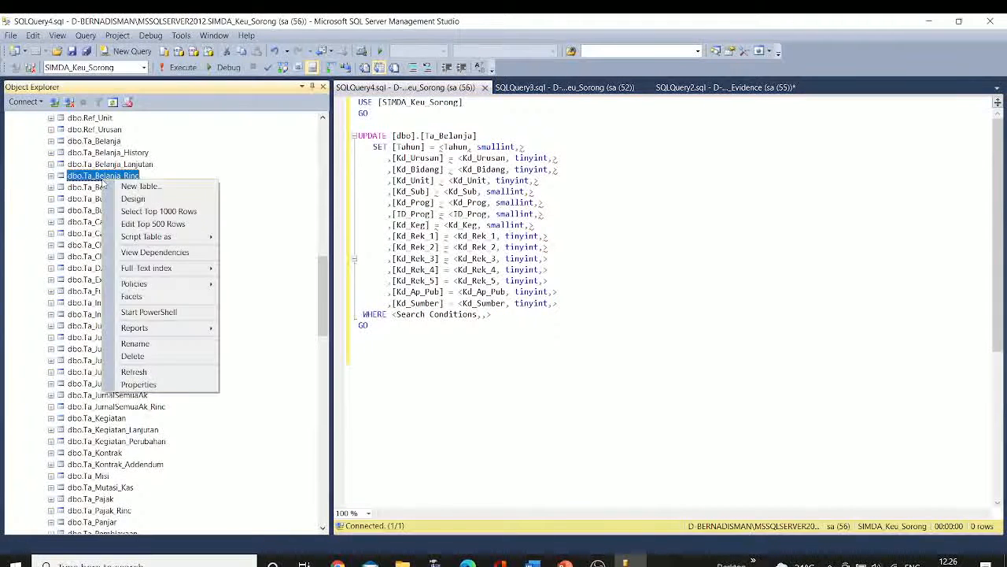
mouse_move(141, 240)
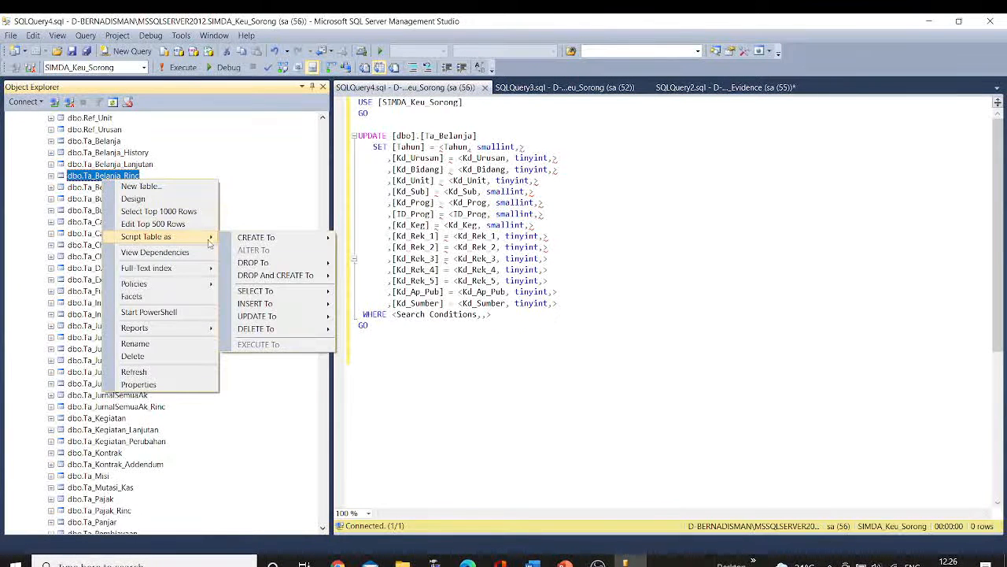
mouse_move(268, 239)
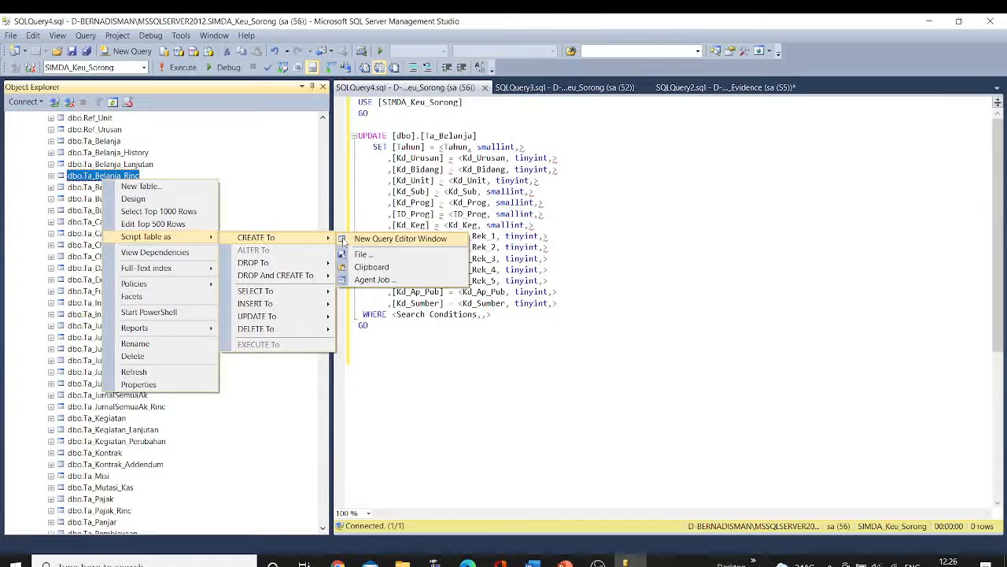
click(370, 238)
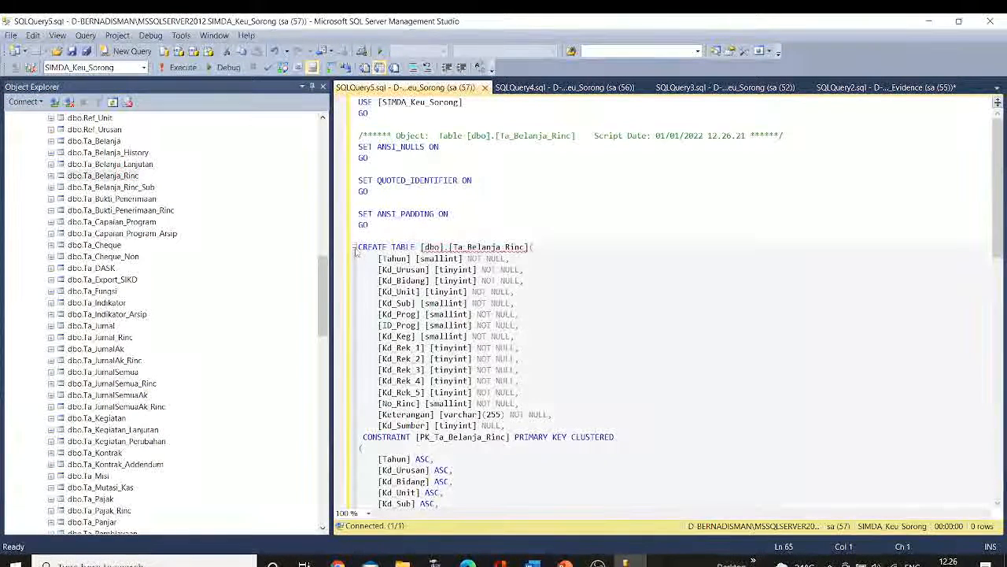
drag(359, 247, 791, 427)
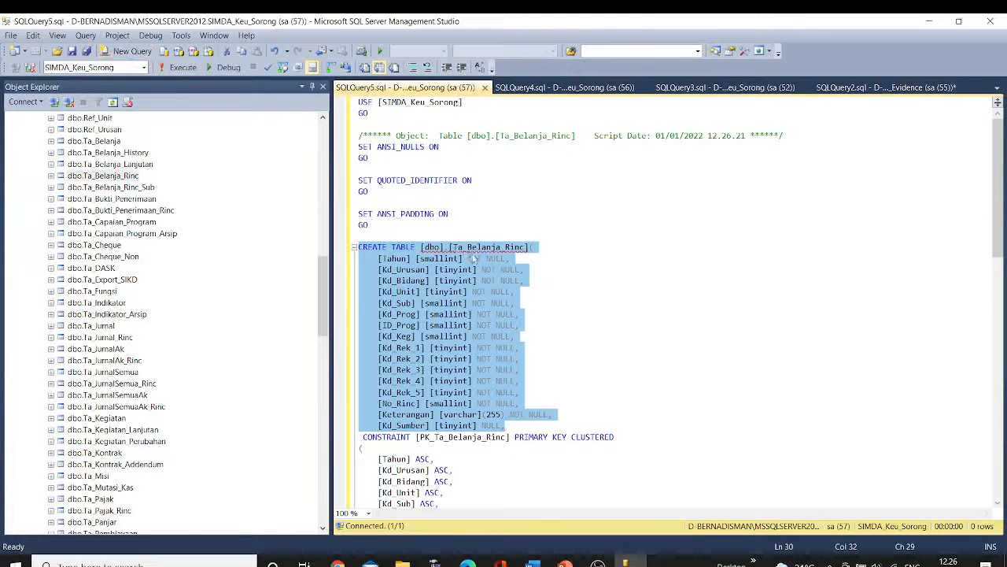
mouse_move(486, 251)
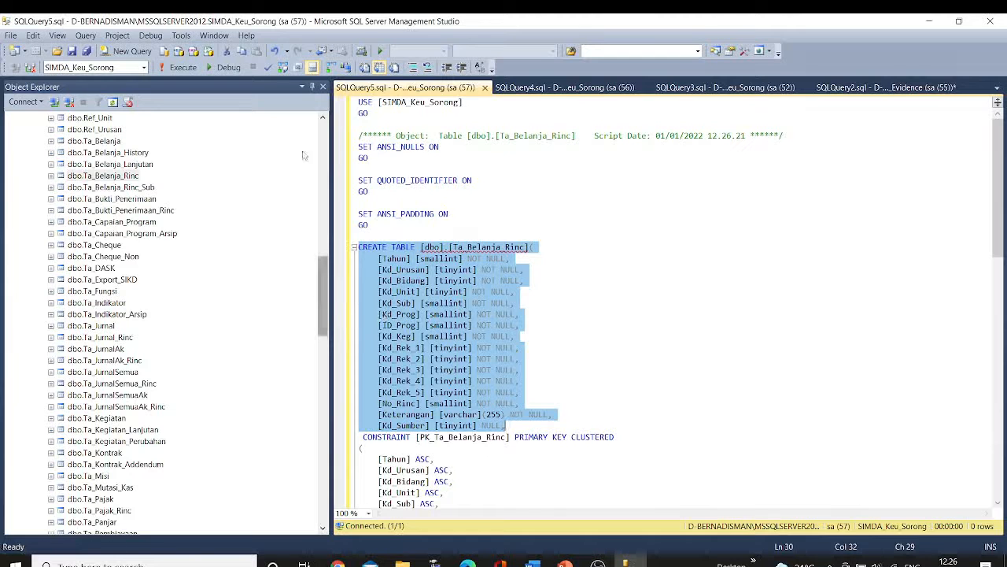
Revisit the UPDATE script, highlight the whole INSERT INTO statement in its script, and return to the SELECT query with its results.
click(549, 87)
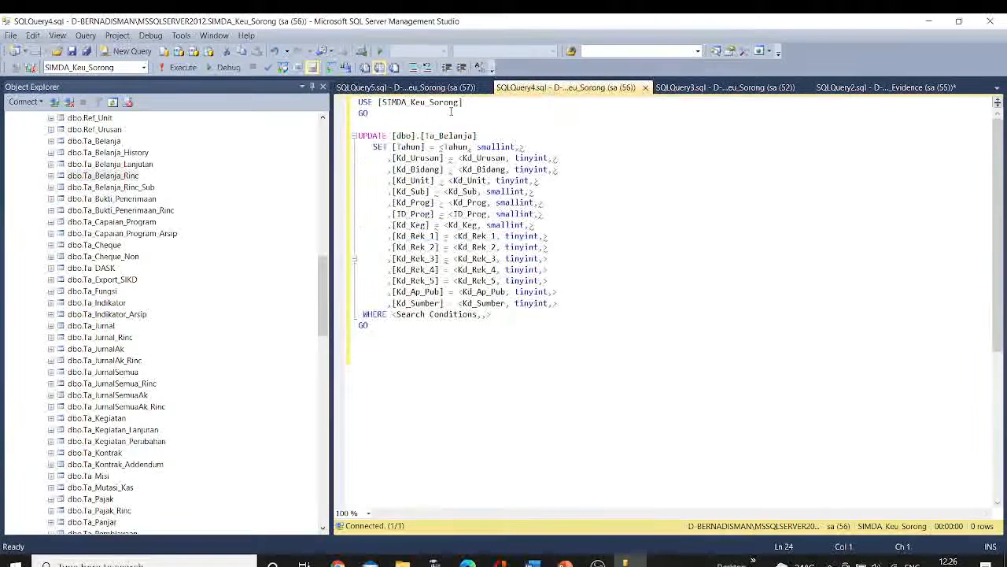
click(712, 88)
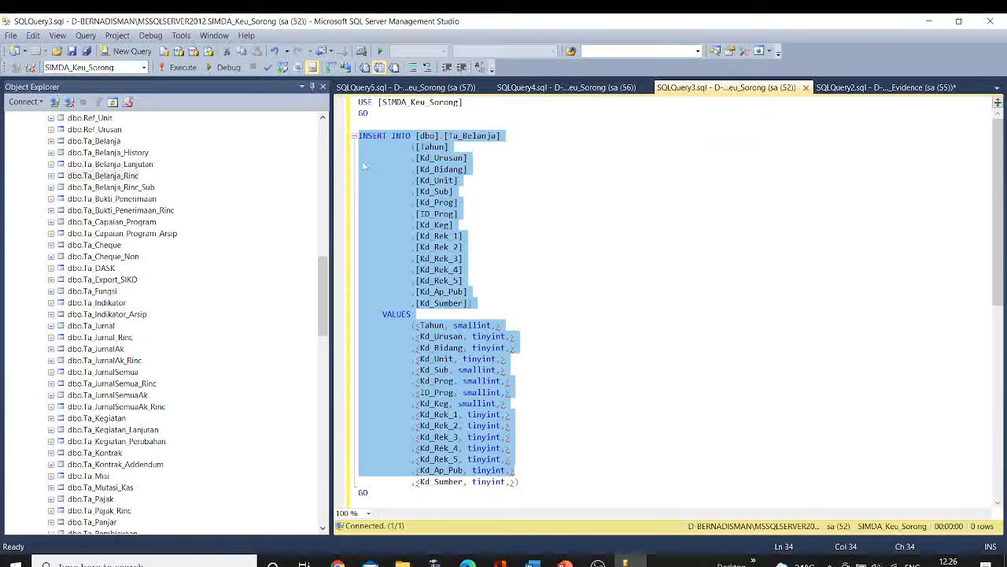
click(359, 135)
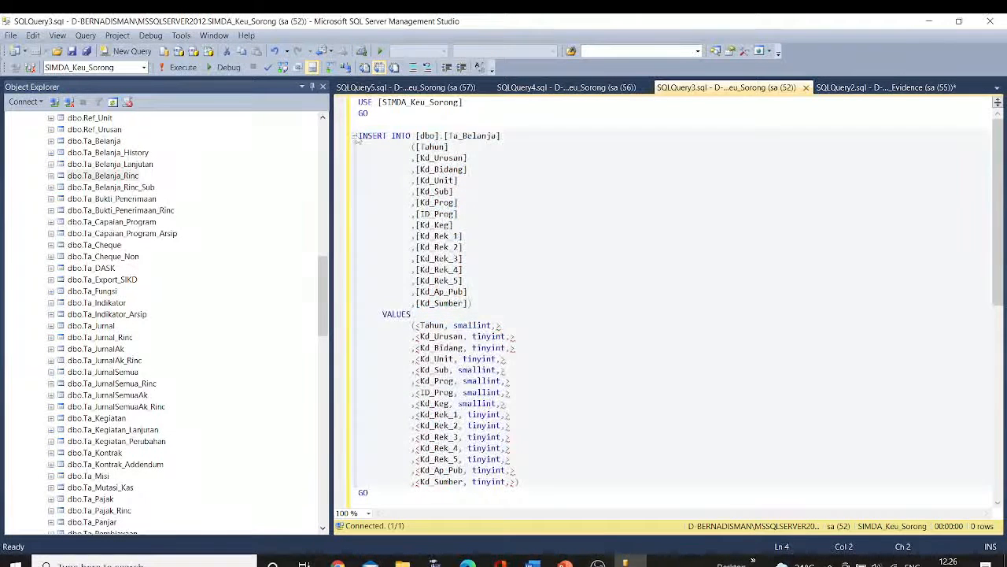
drag(359, 135, 547, 381)
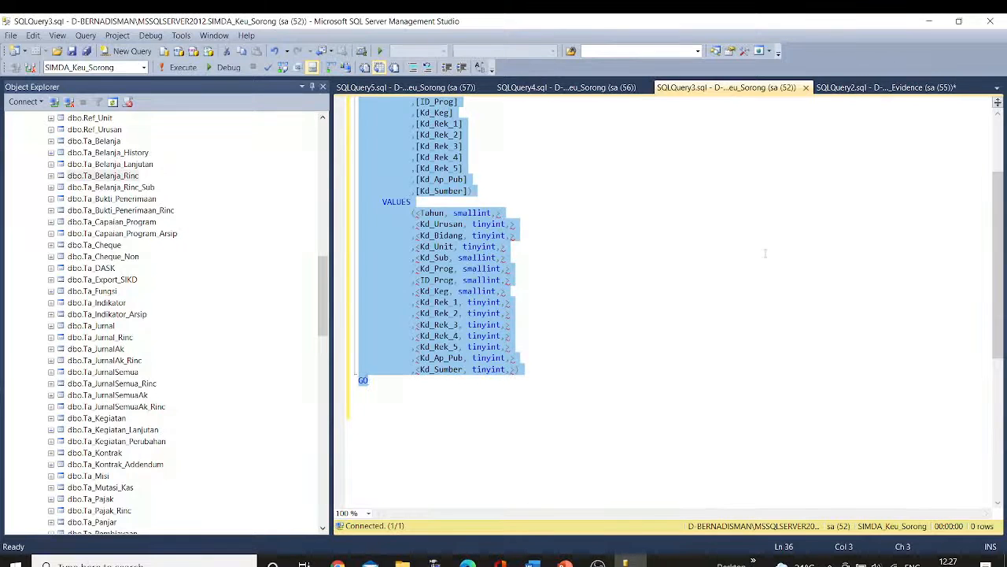
click(843, 87)
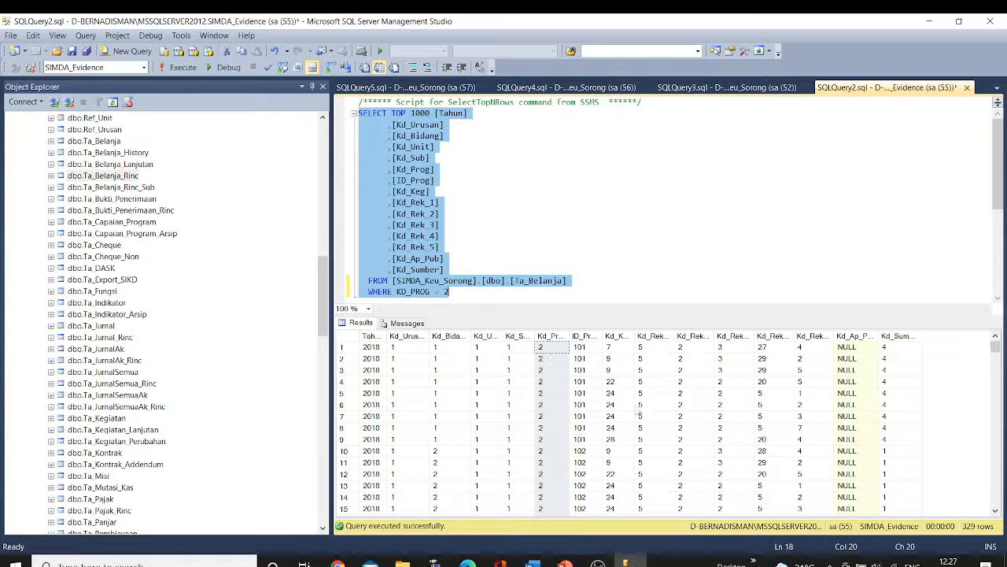
Switch to the PowerPoint slide show, page back to the Definisi Basis Data slide, and return to SQL Server Management Studio.
click(322, 293)
drag(322, 293, 344, 138)
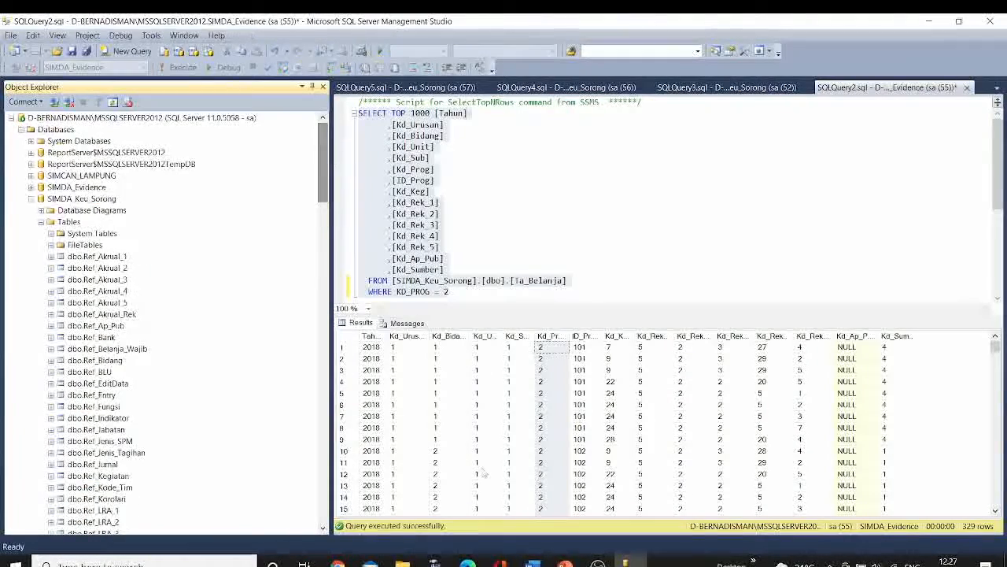
click(565, 563)
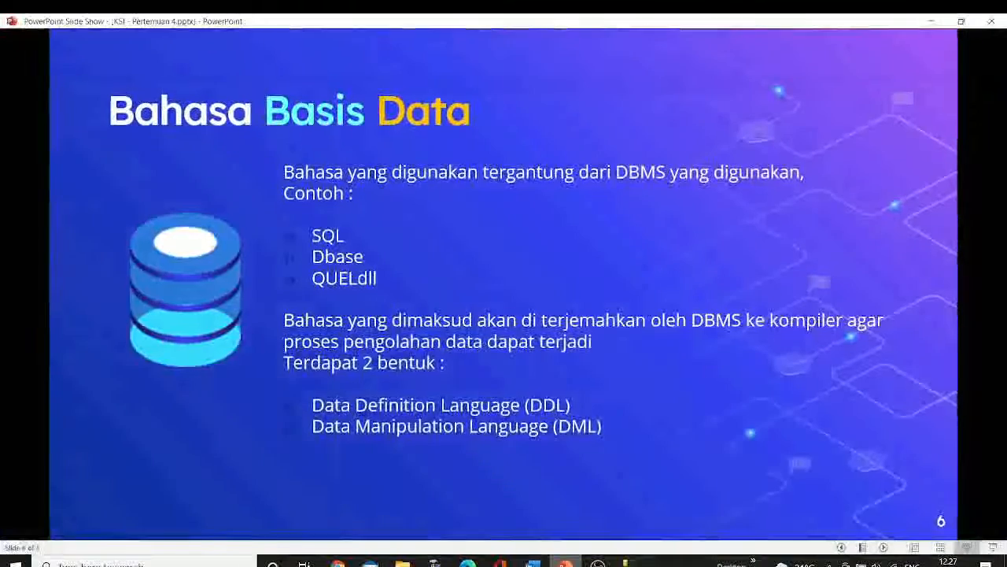
key(Left)
key(Left)
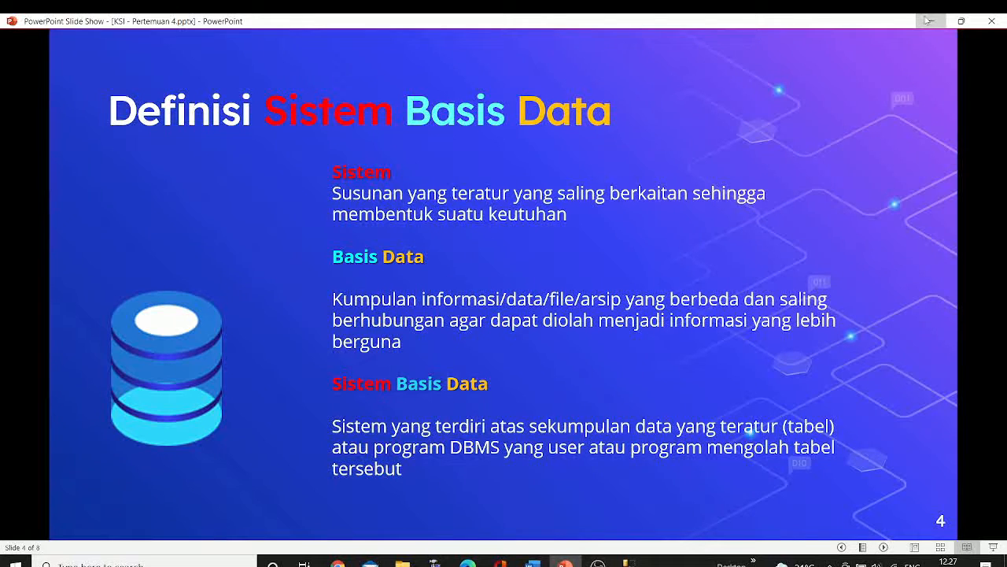
key(Left)
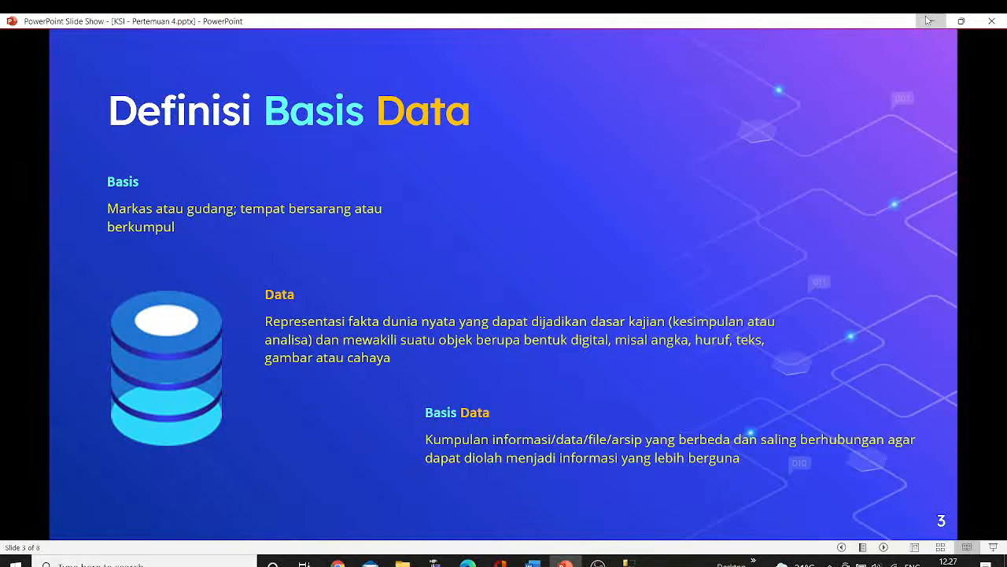
click(928, 19)
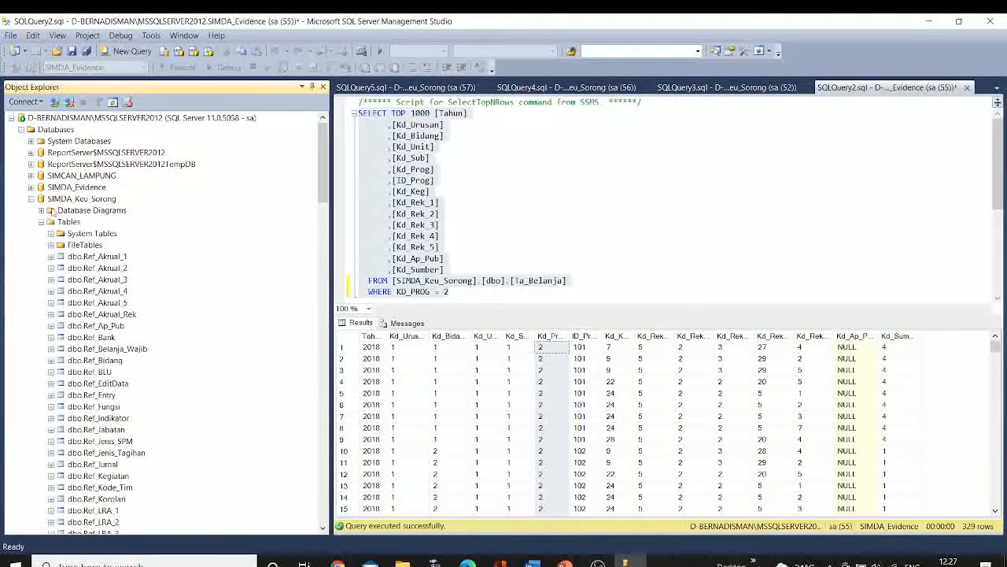
Point out the reference tables Ref_Tahun, Ref_Sub_Unit, Ref_Bidang, Ref_Kegiatan and Ref_Bank in the SIMDA_Keu_Sorong table list.
drag(328, 155, 319, 224)
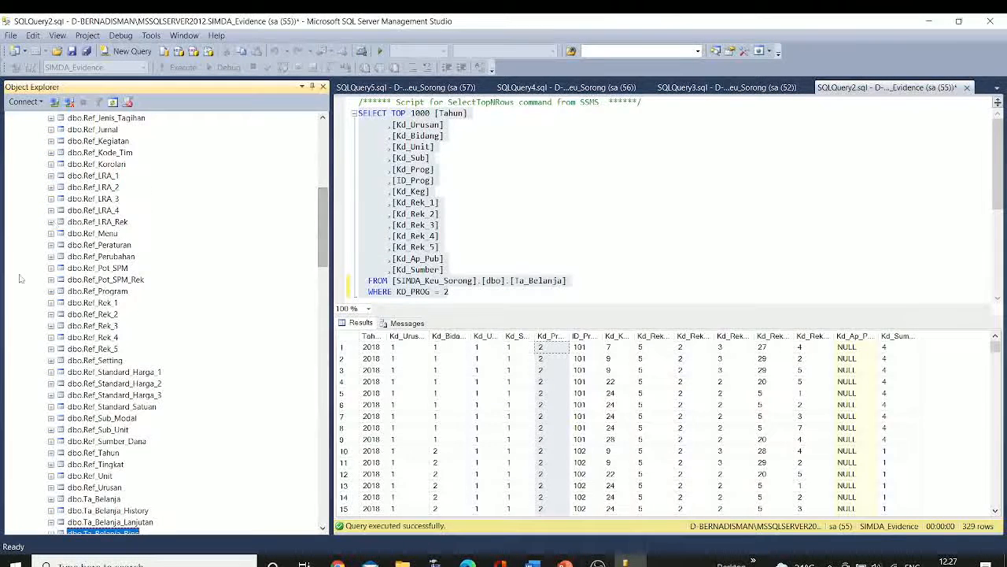
click(96, 455)
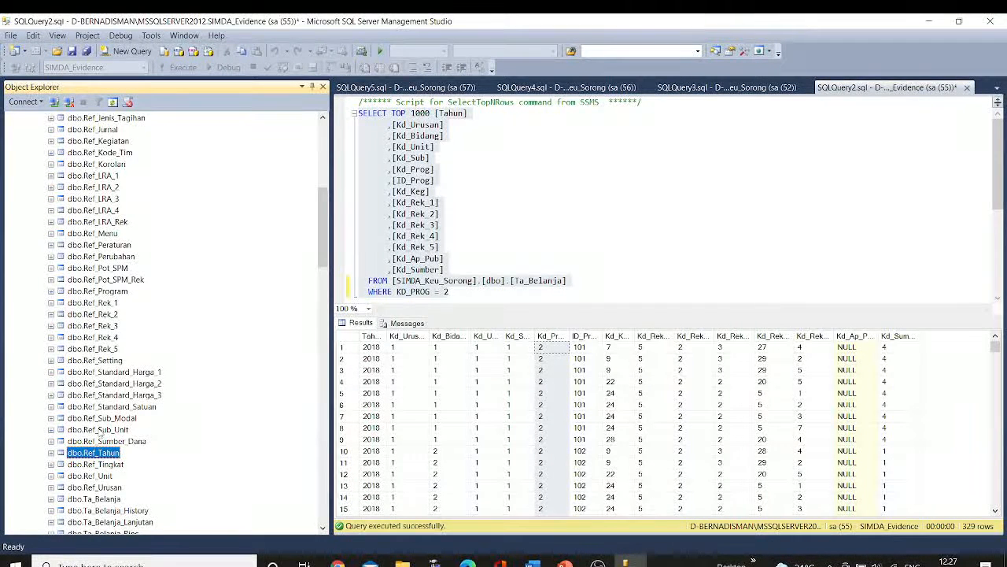
click(100, 430)
drag(323, 236, 324, 200)
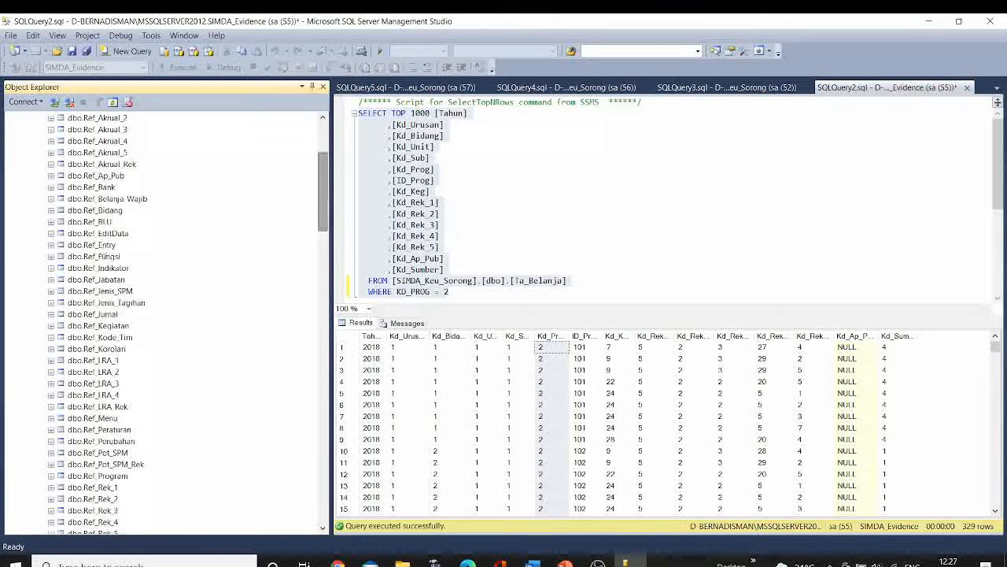
click(83, 210)
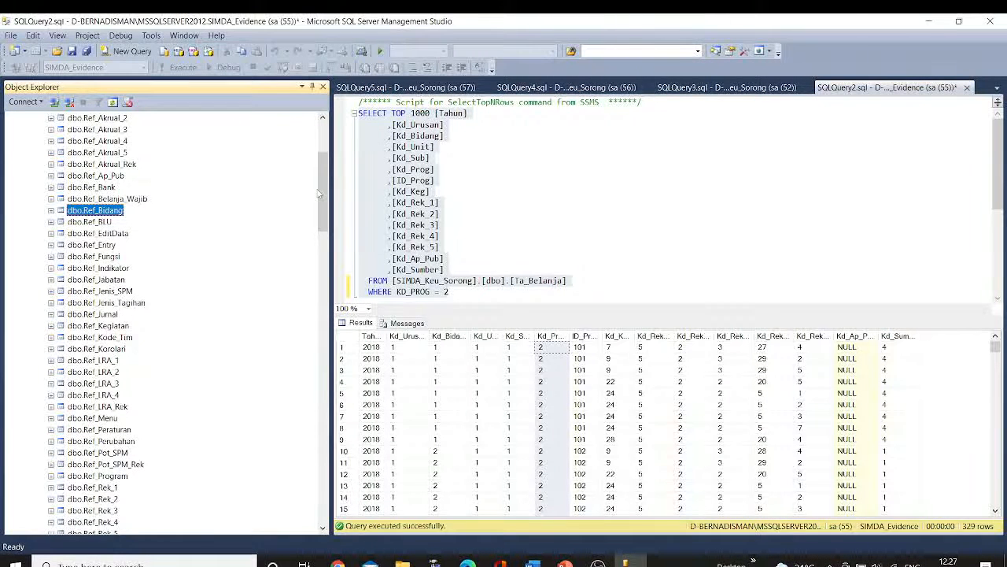
scroll(320, 193, up, 2)
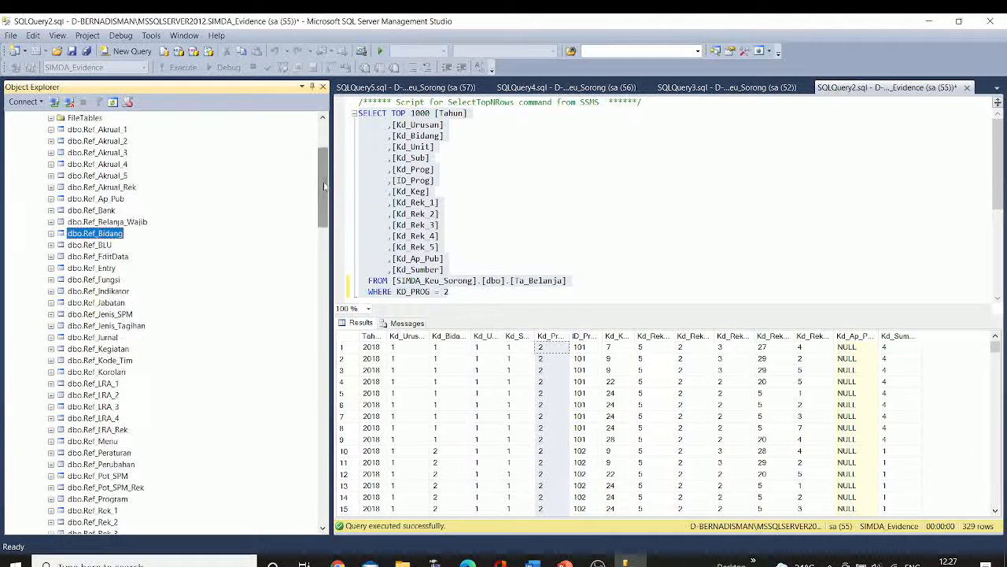
click(96, 349)
scroll(317, 193, up, 1)
click(102, 222)
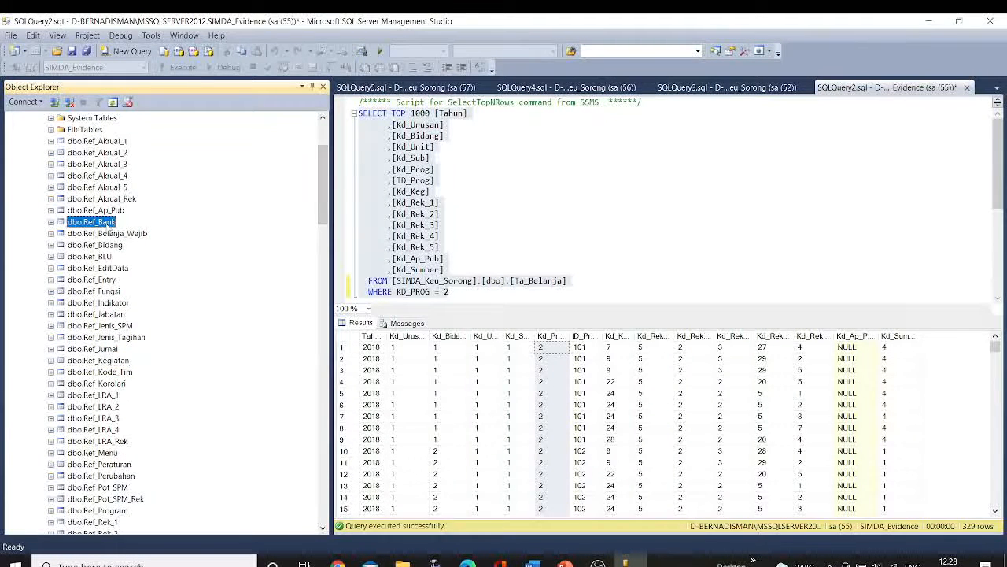
Step through the account reference tables from dbo.Ref_Rek_1 down to dbo.Ref_Setting.
drag(320, 166, 320, 196)
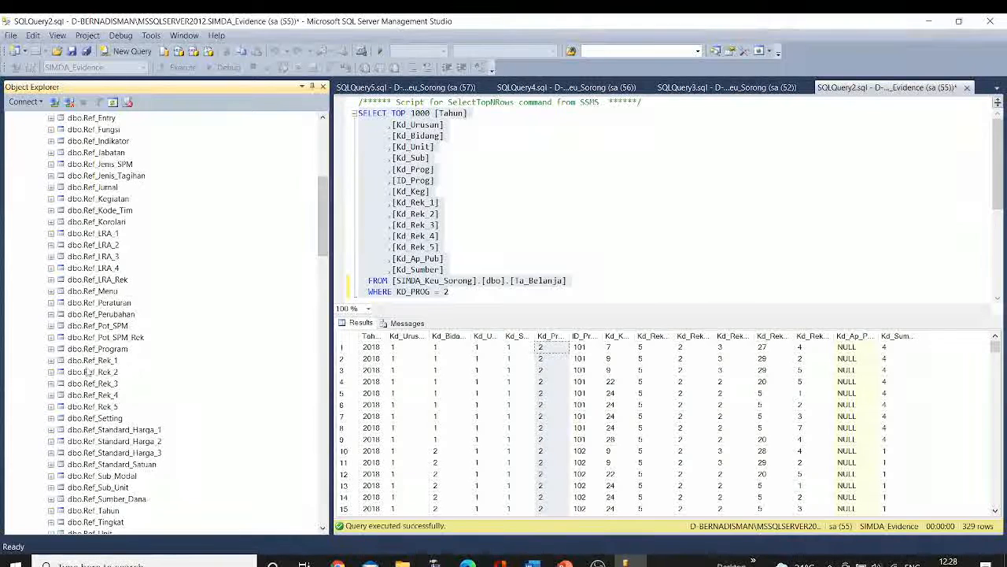
click(83, 361)
key(Down)
key(Down)
key(Down)
key(Down)
key(Down)
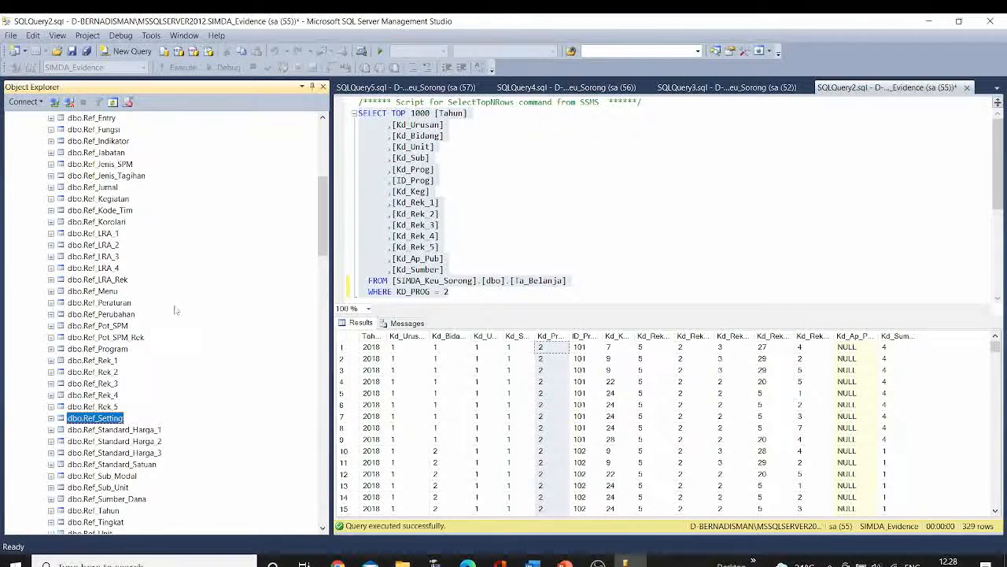
Collapse the SIMDA_Keu_Sorong tables, expand its views and database diagrams, and open the dbo.02. KEGIATAN diagram.
drag(322, 218, 319, 149)
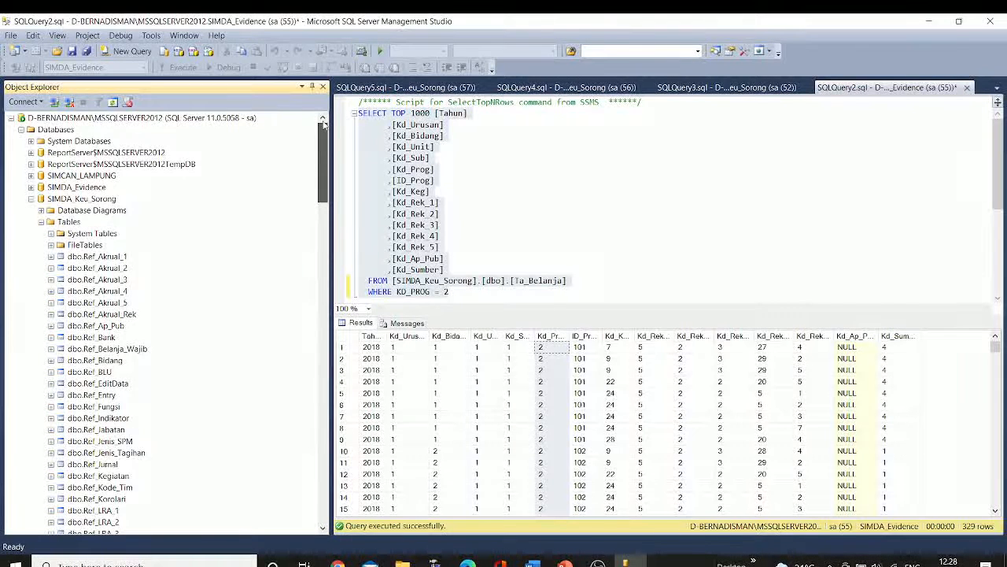
mouse_move(322, 150)
mouse_down()
mouse_move(309, 252)
mouse_move(254, 434)
mouse_move(259, 467)
mouse_move(307, 297)
mouse_move(318, 153)
mouse_up()
click(40, 211)
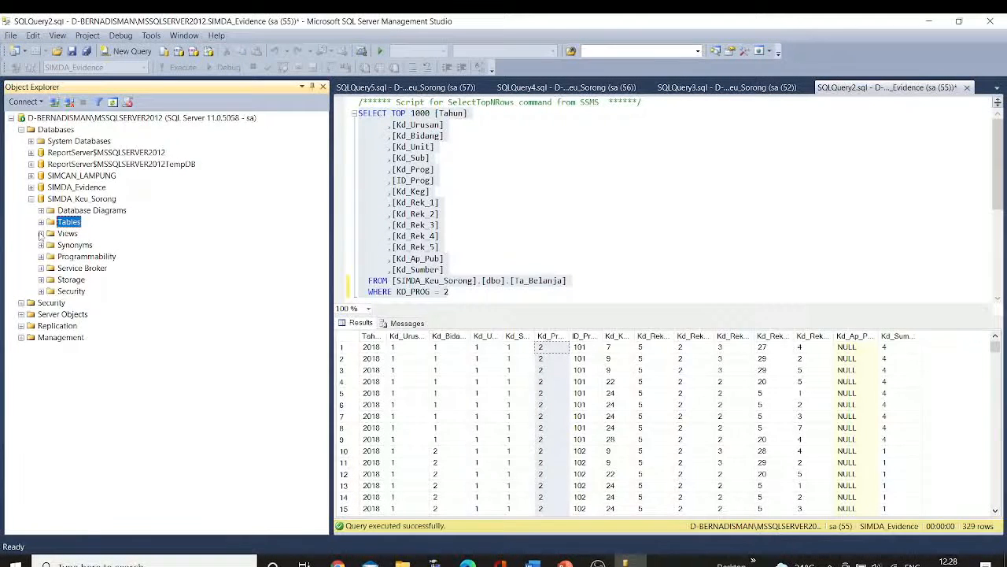
click(41, 233)
click(41, 210)
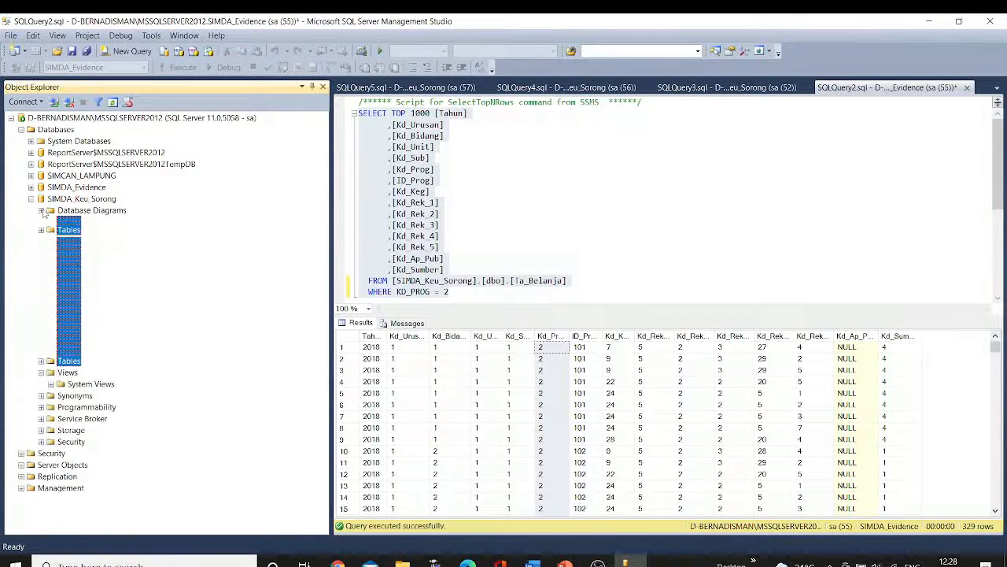
double_click(102, 234)
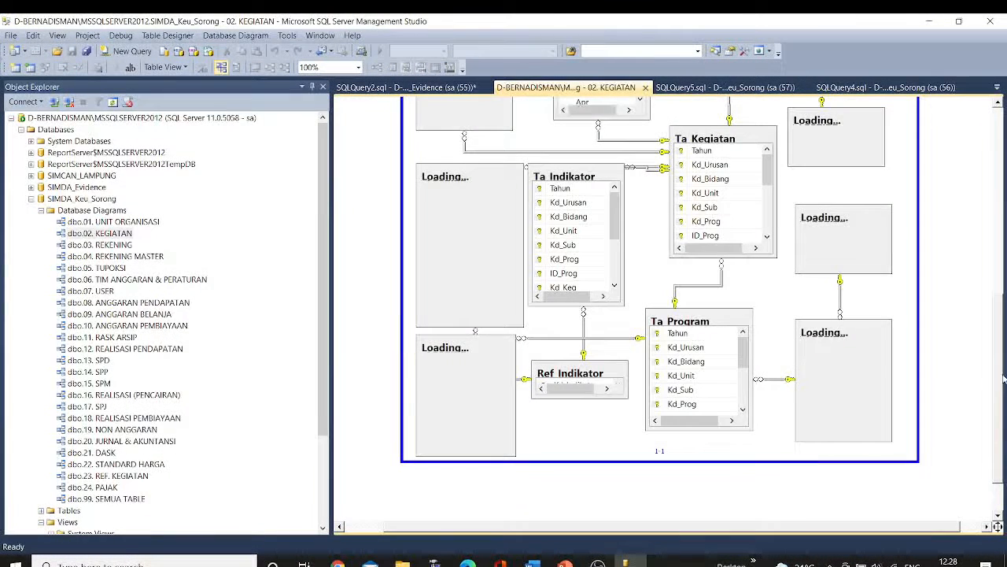
Move the Ta_Rencana_Arsip table slightly to the left in the PROGRAM - KEGIATAN diagram.
scroll(1004, 380, up, 5)
drag(995, 199, 994, 228)
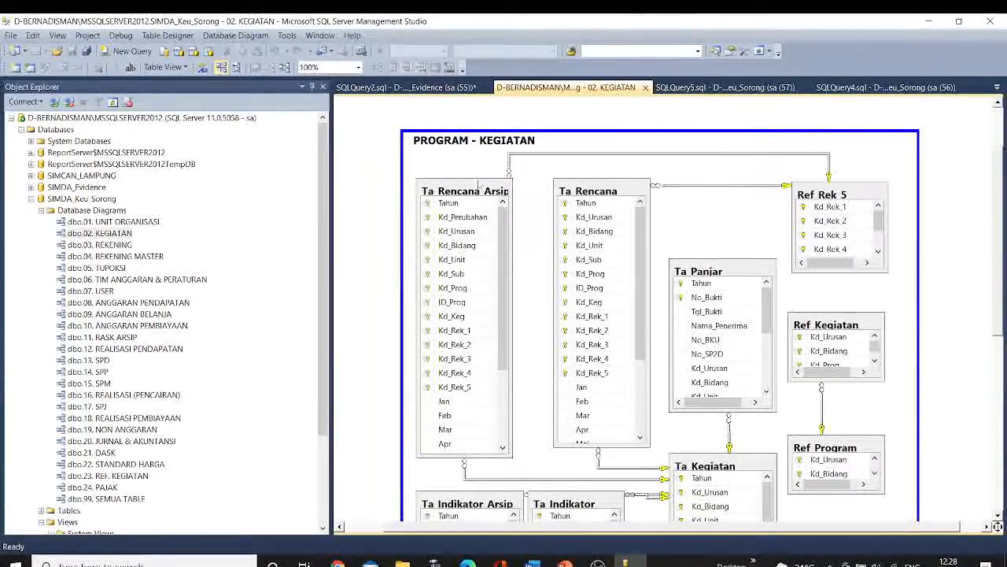
click(460, 186)
drag(460, 186, 428, 181)
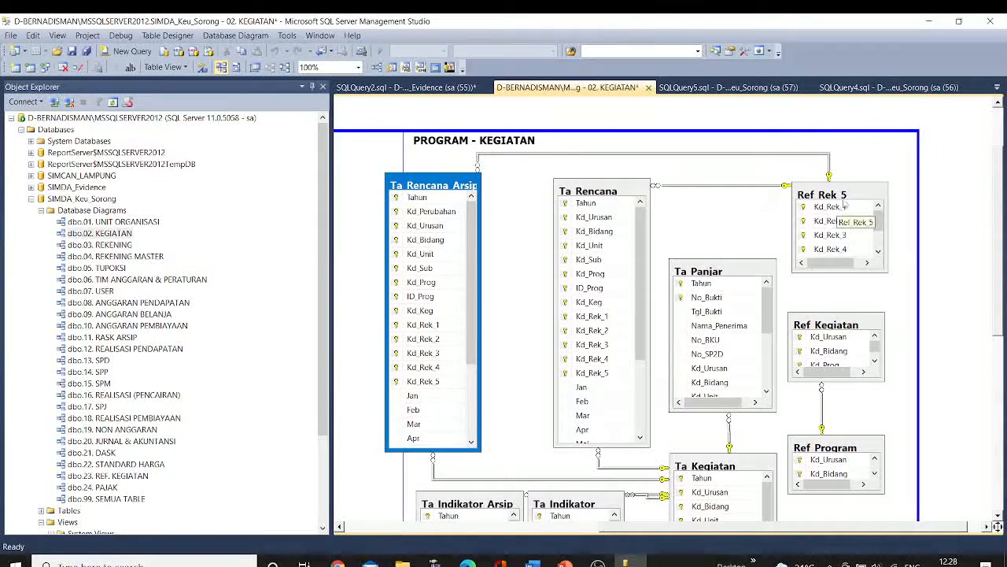
Stretch the Ta_Kegiatan table slightly upward in the diagram, and move it up a little.
scroll(1000, 193, down, 5)
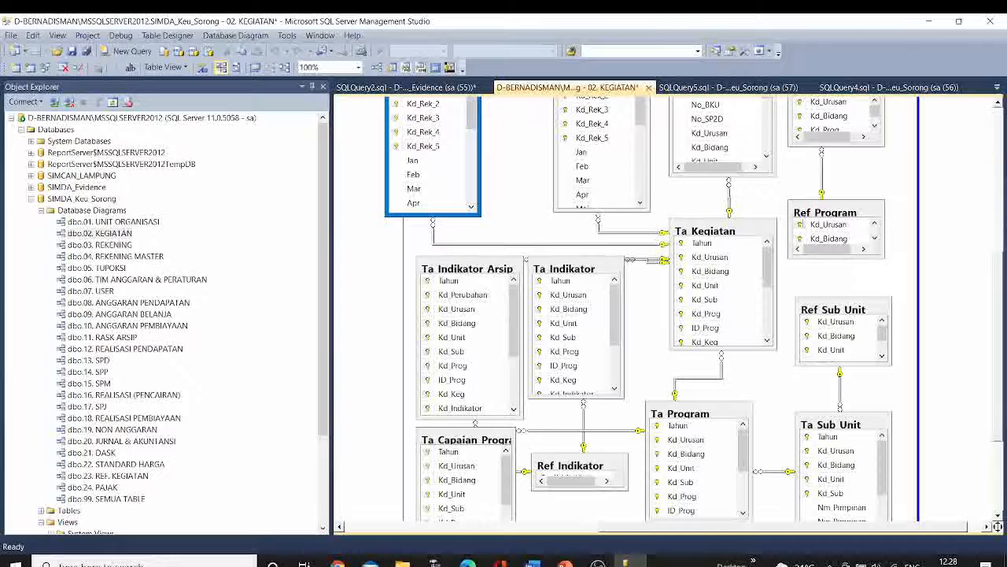
click(750, 227)
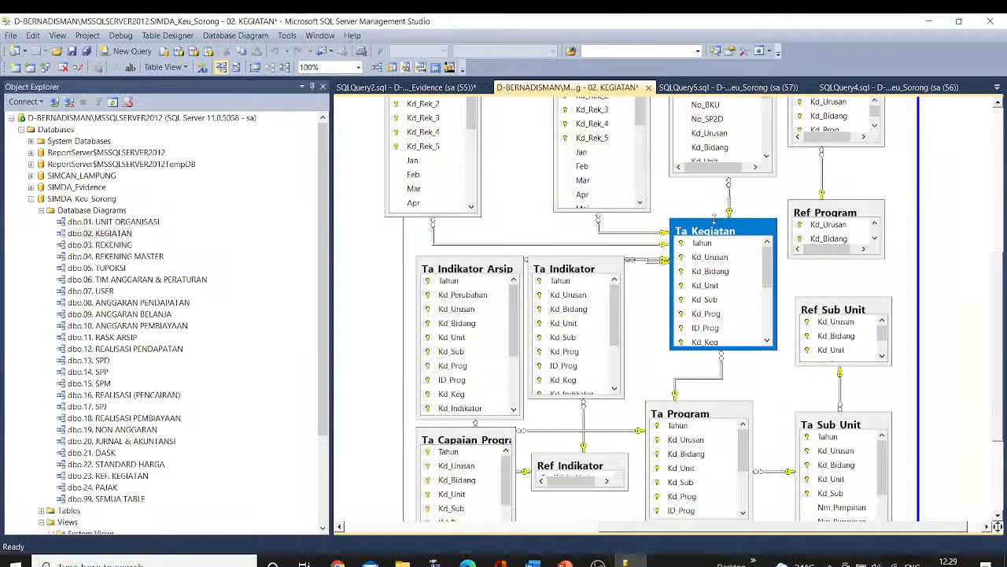
drag(714, 220, 714, 209)
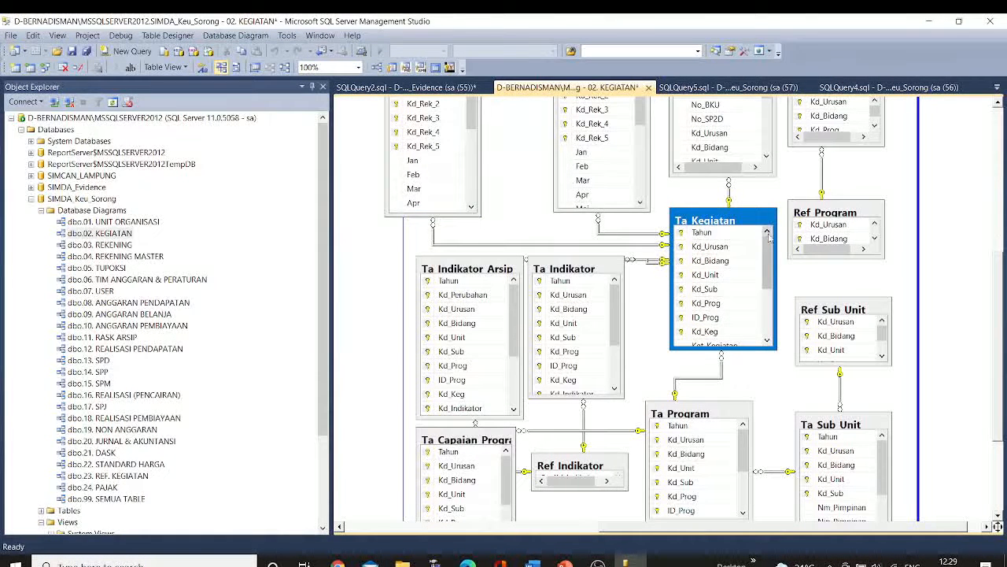
mouse_move(766, 248)
mouse_down()
mouse_move(767, 262)
mouse_move(763, 228)
mouse_up()
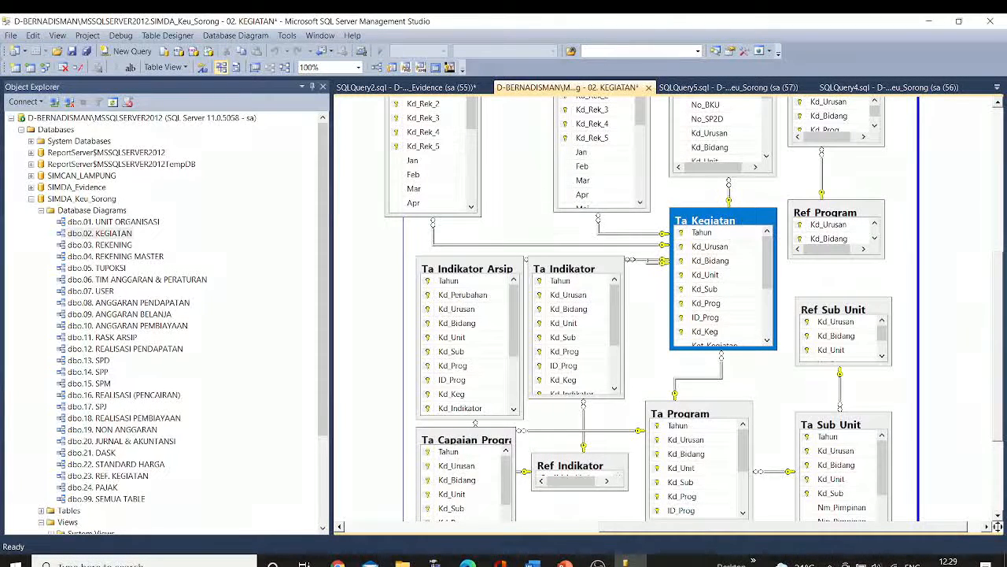
mouse_move(1000, 369)
mouse_down()
mouse_move(1000, 284)
mouse_move(1000, 400)
mouse_move(1003, 337)
mouse_move(1003, 355)
mouse_up()
drag(697, 243, 697, 234)
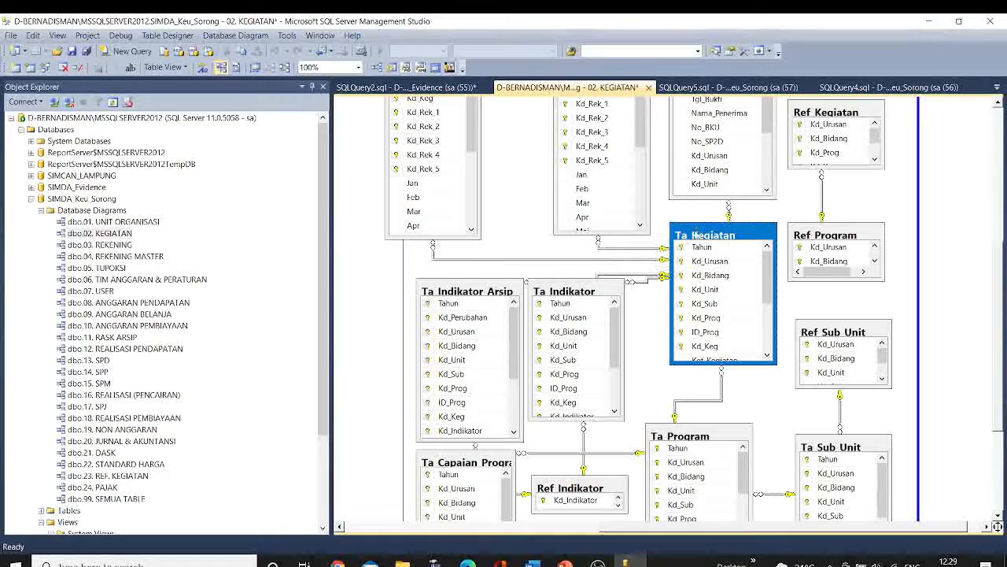
Move the Ta_Indikator_Arsip table slightly left and up in the 02. KEGIATAN diagram, and look over the tables beneath it.
drag(478, 289, 461, 285)
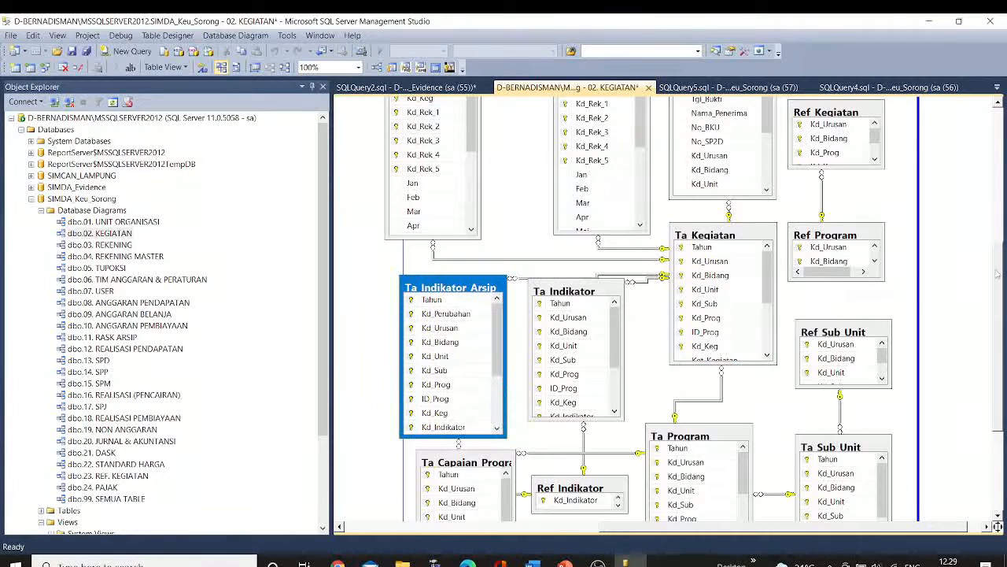
scroll(997, 273, down, 4)
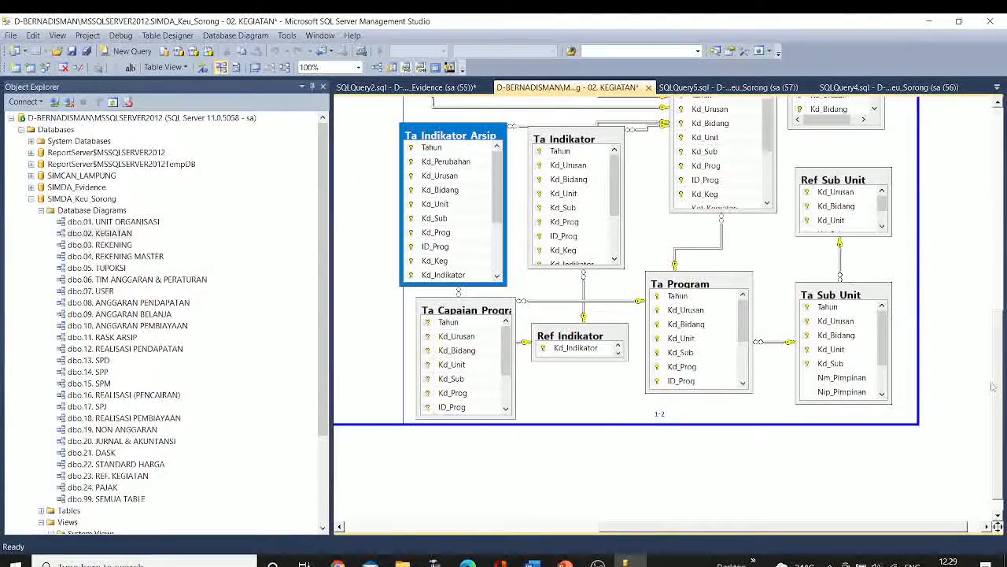
scroll(996, 389, up, 4)
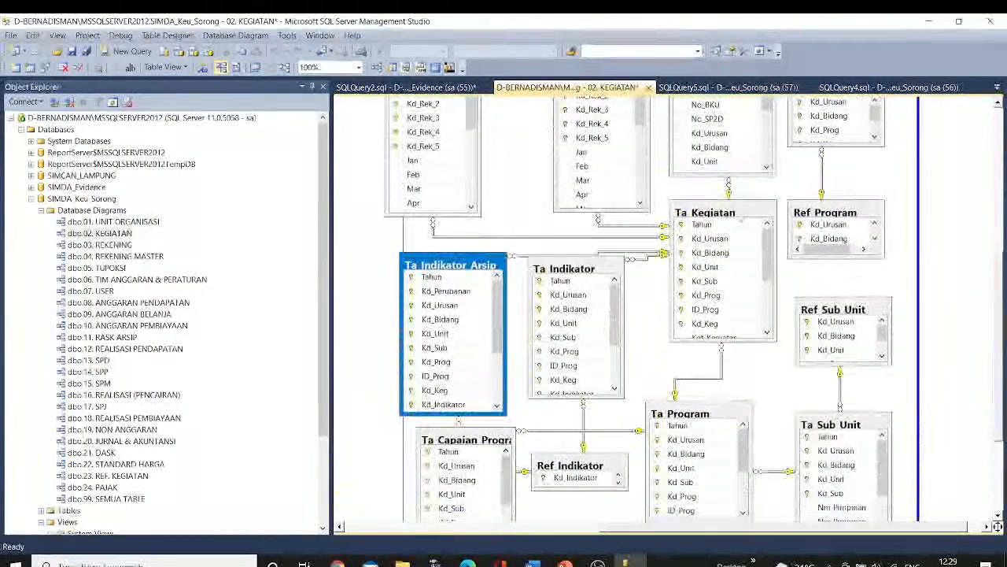
View the properties of the relationship between Ta_Kegiatan and Ta_Program, and close the properties.
click(732, 230)
click(678, 406)
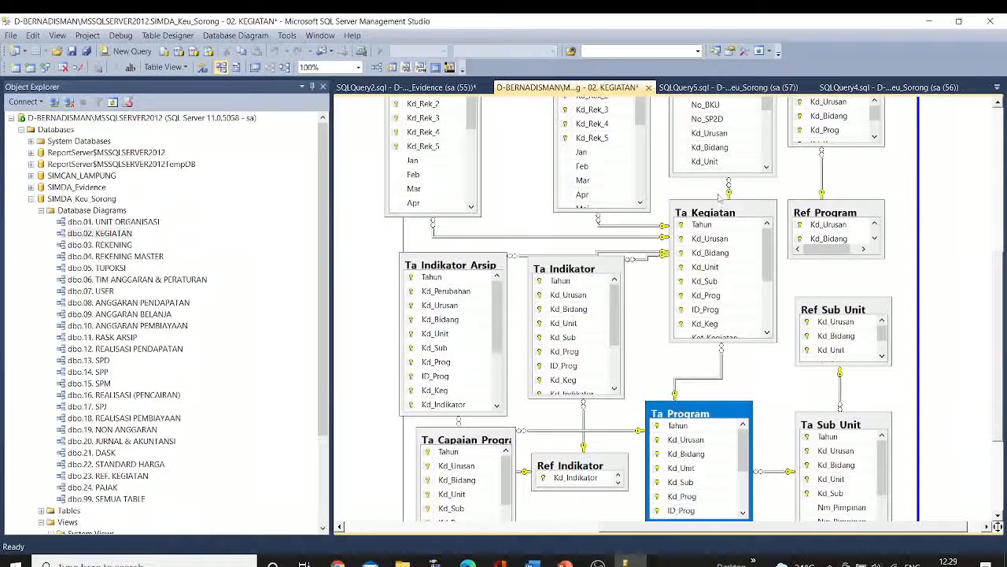
click(691, 379)
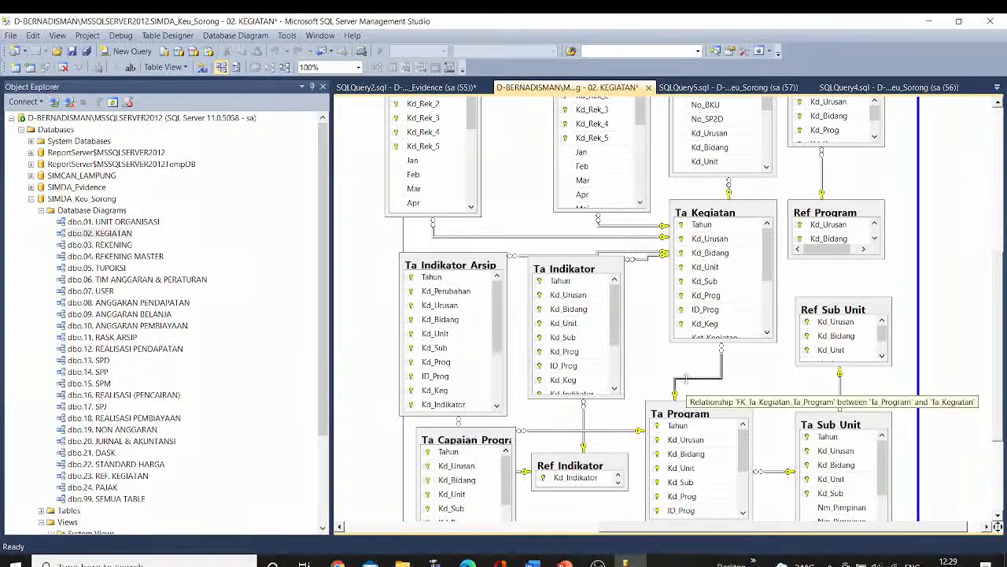
right_click(688, 379)
click(697, 404)
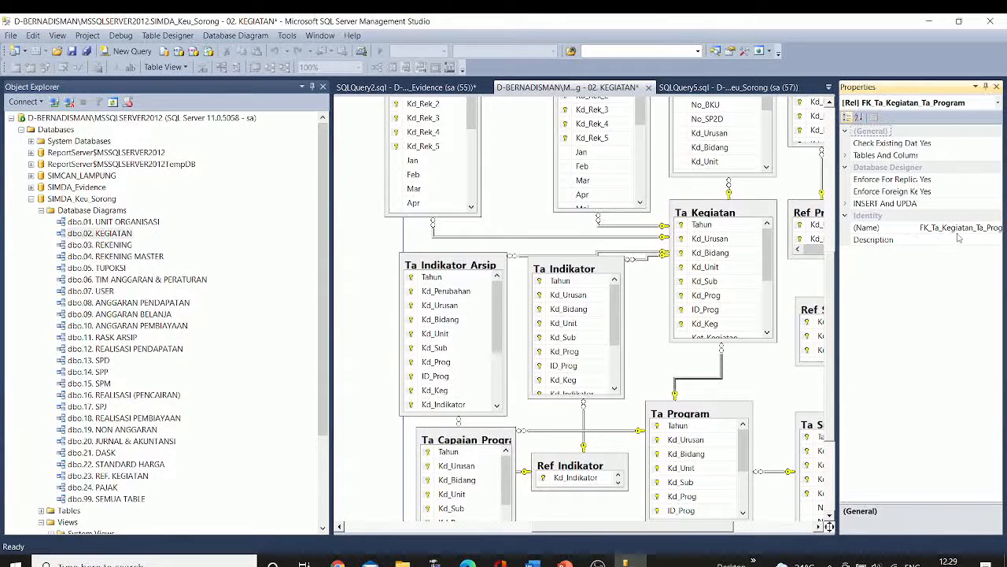
click(690, 380)
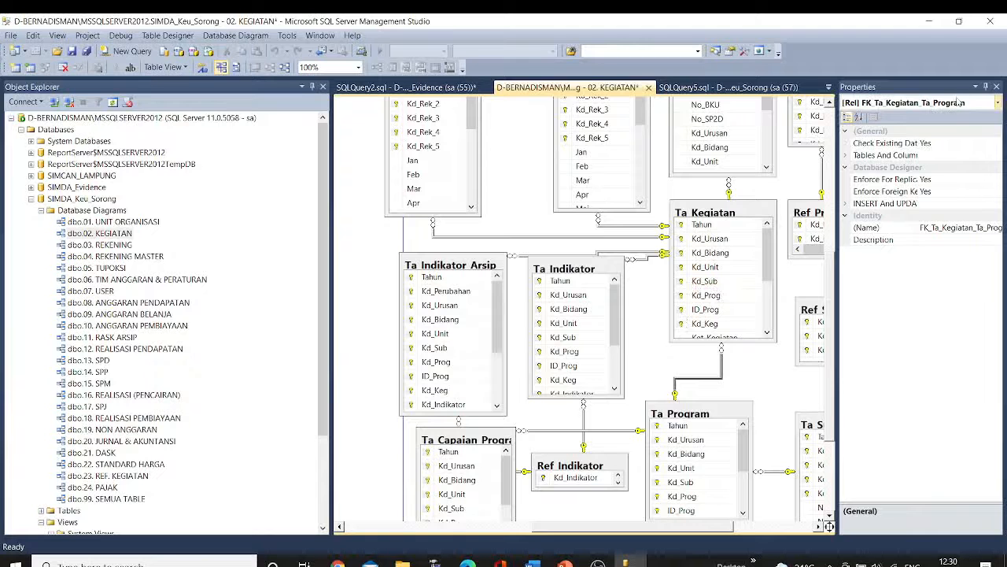
click(996, 87)
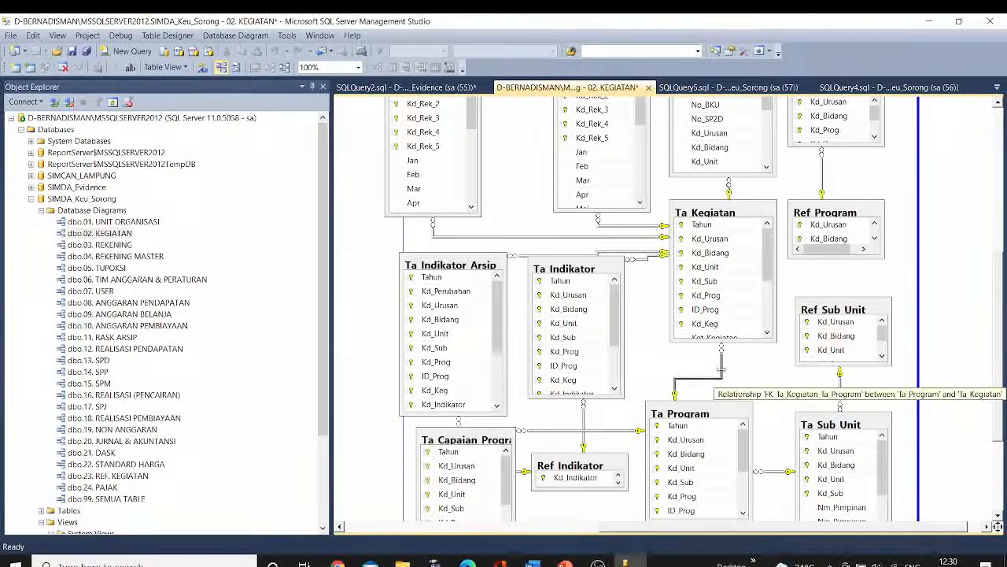
Point out the Ta_Kegiatan and Ta_Program tables in turn, and select the relationship line linking them.
click(681, 336)
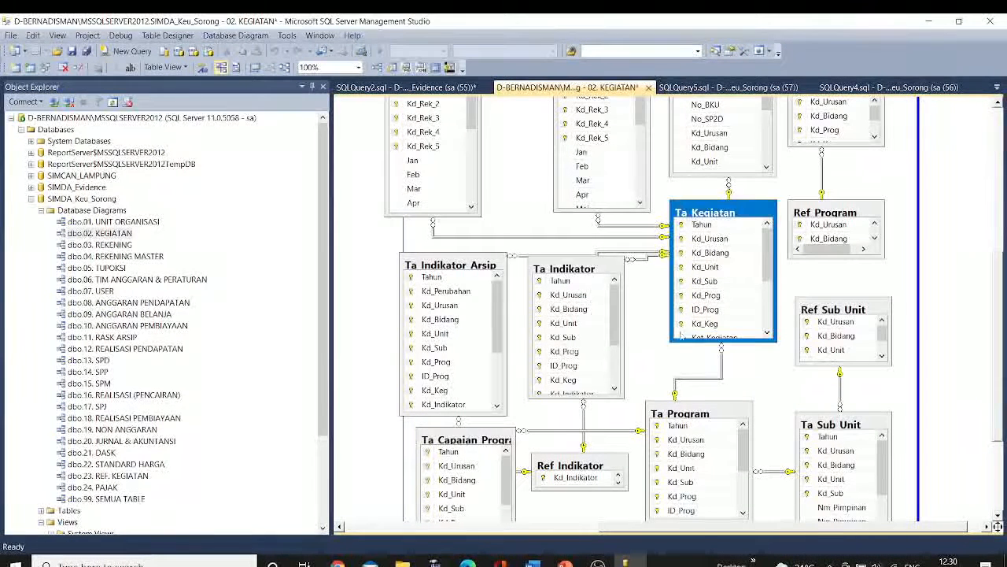
click(682, 418)
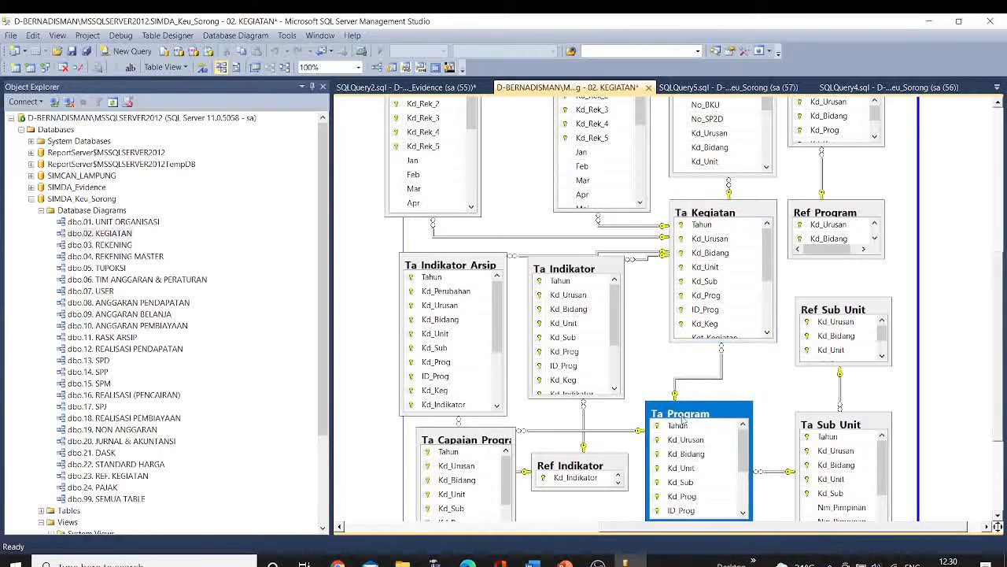
click(693, 377)
right_click(693, 377)
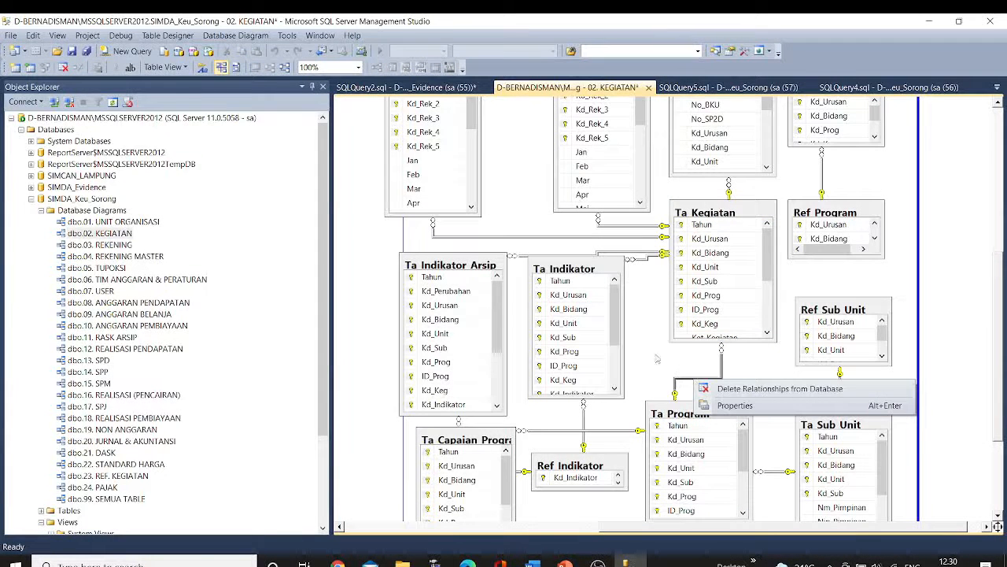
click(680, 351)
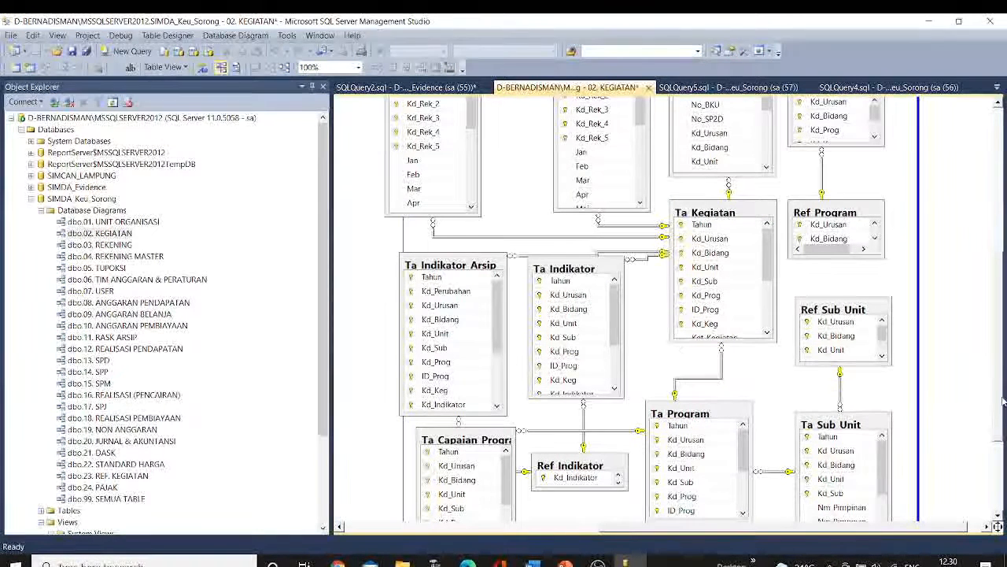
scroll(1002, 401, down, 2)
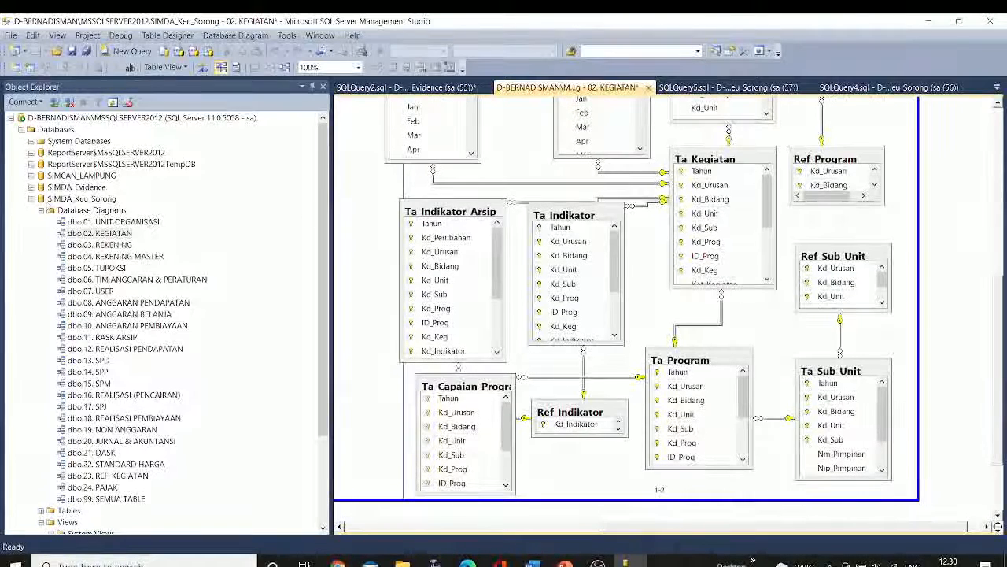
Collapse the database diagrams of SIMDA_Keu_Sorong, expand its programmability objects, and browse the stored procedures down to dbo.RptUnit.
click(41, 210)
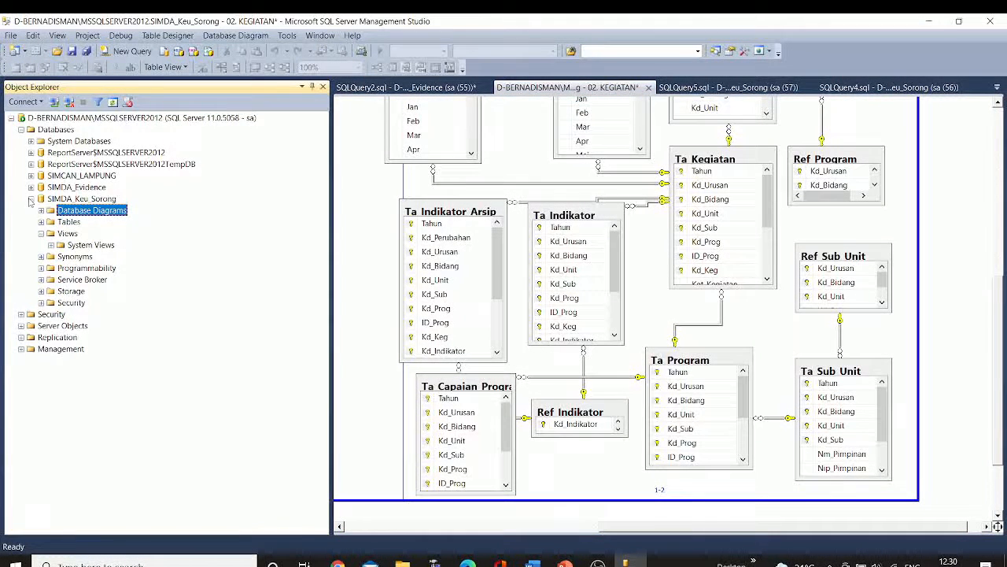
click(30, 199)
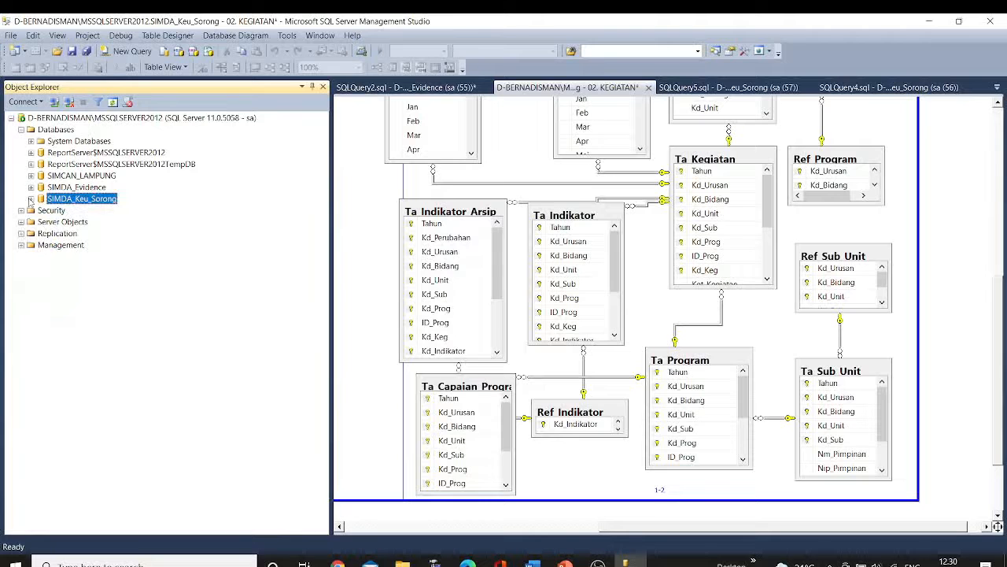
click(31, 199)
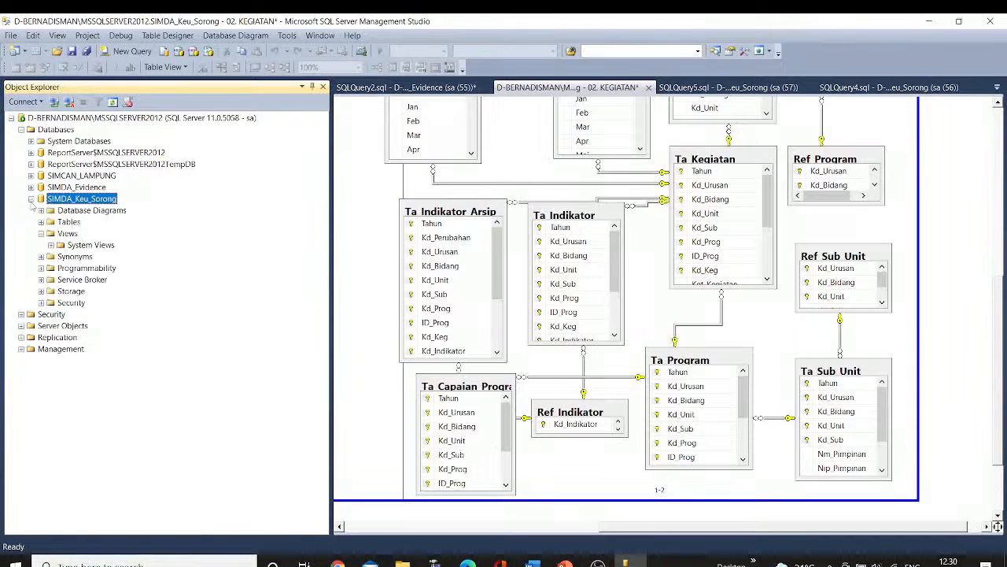
click(41, 269)
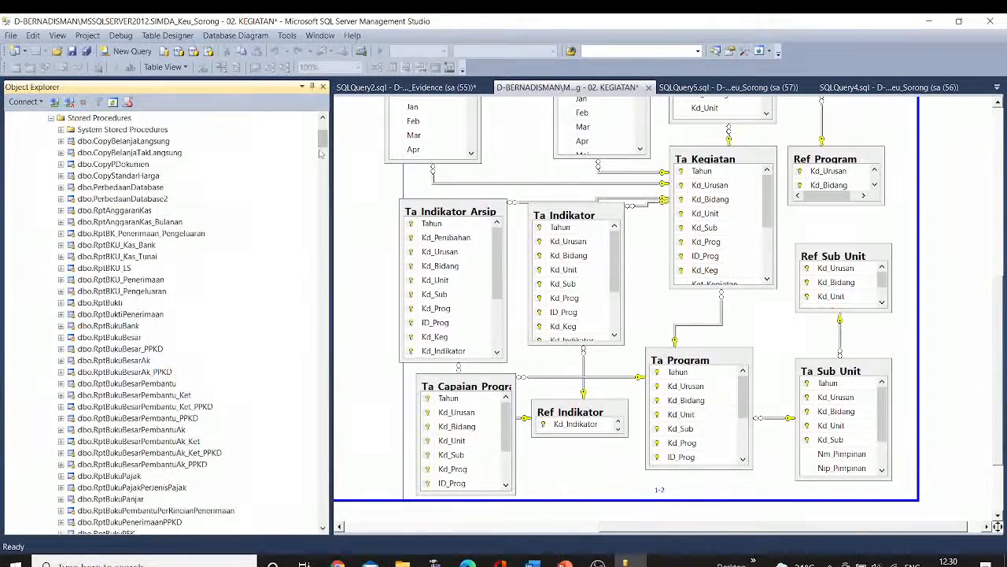
drag(323, 140, 308, 326)
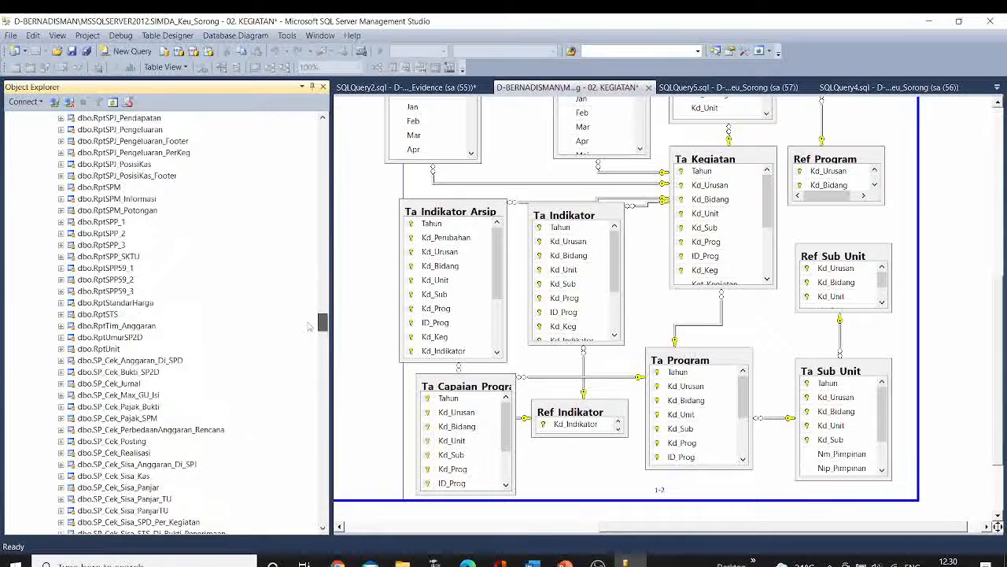
click(96, 349)
right_click(96, 349)
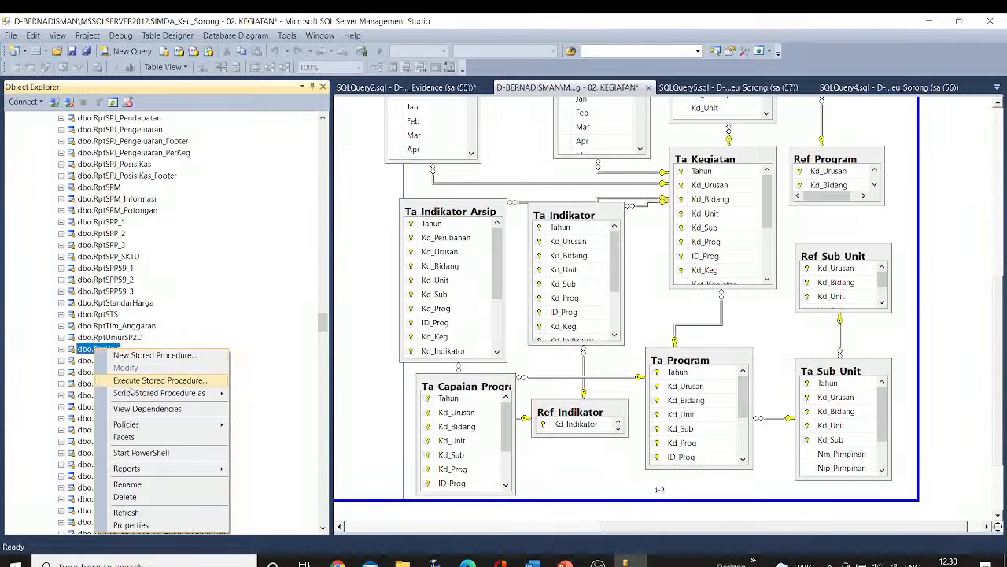
click(131, 381)
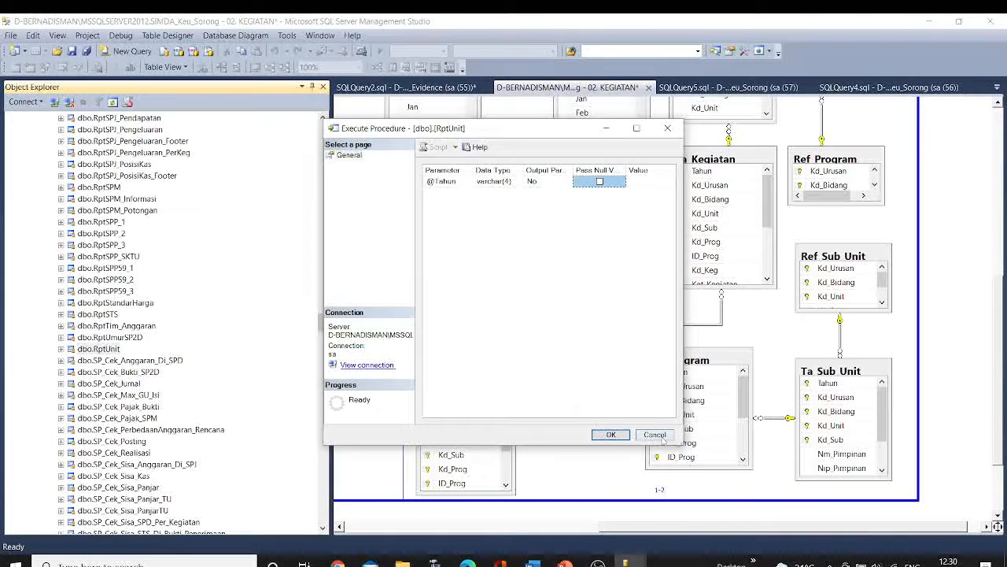
click(658, 437)
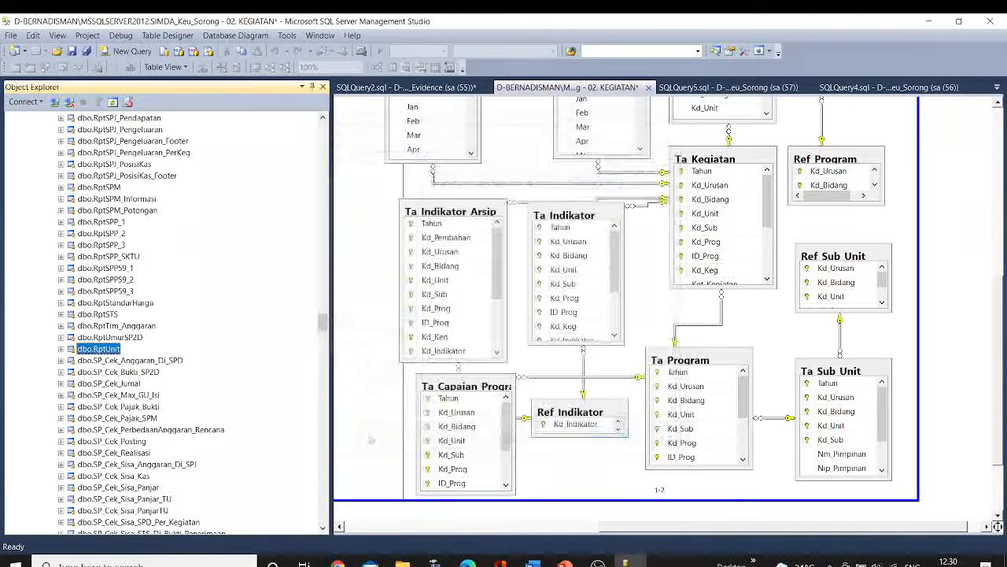
right_click(101, 356)
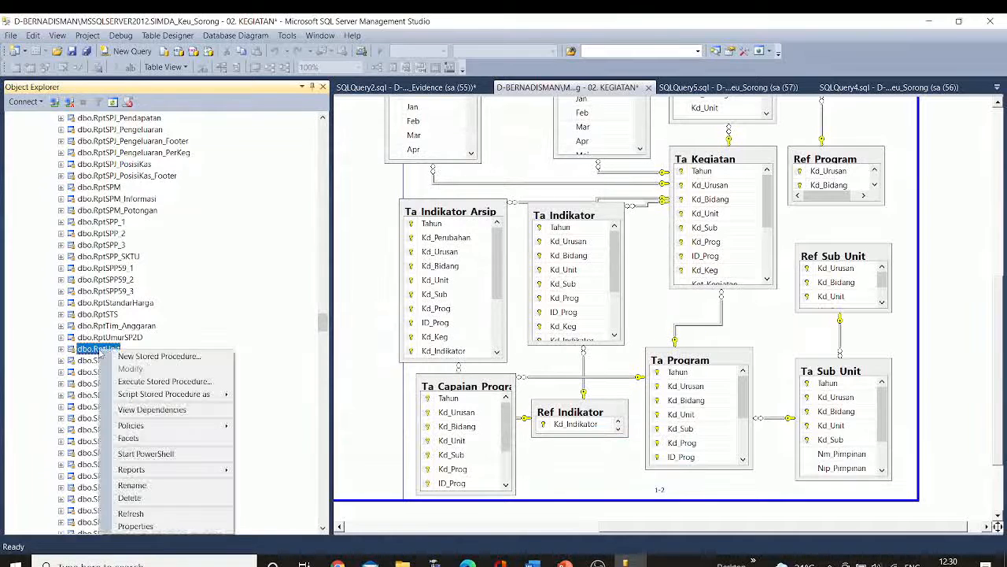
click(151, 381)
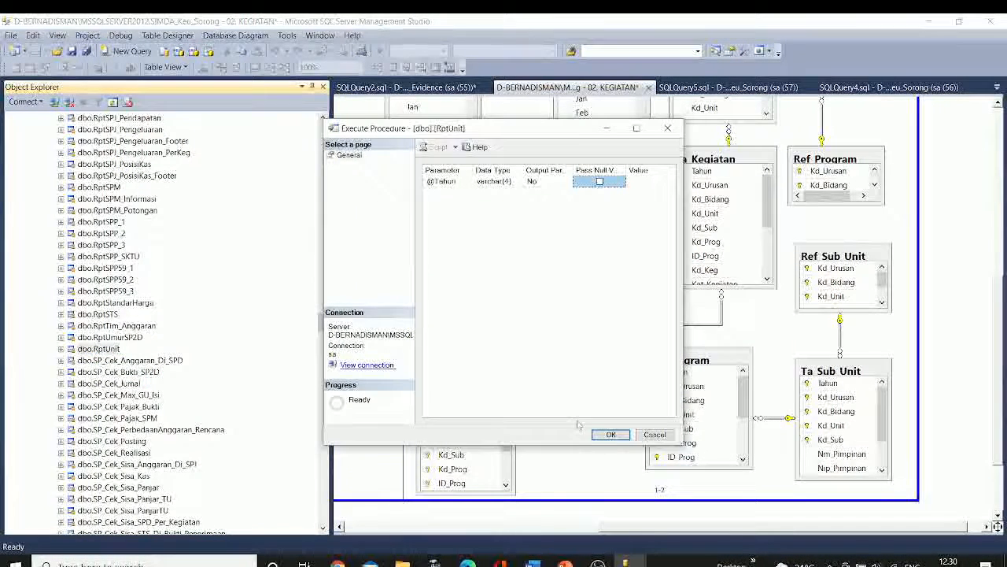
click(600, 433)
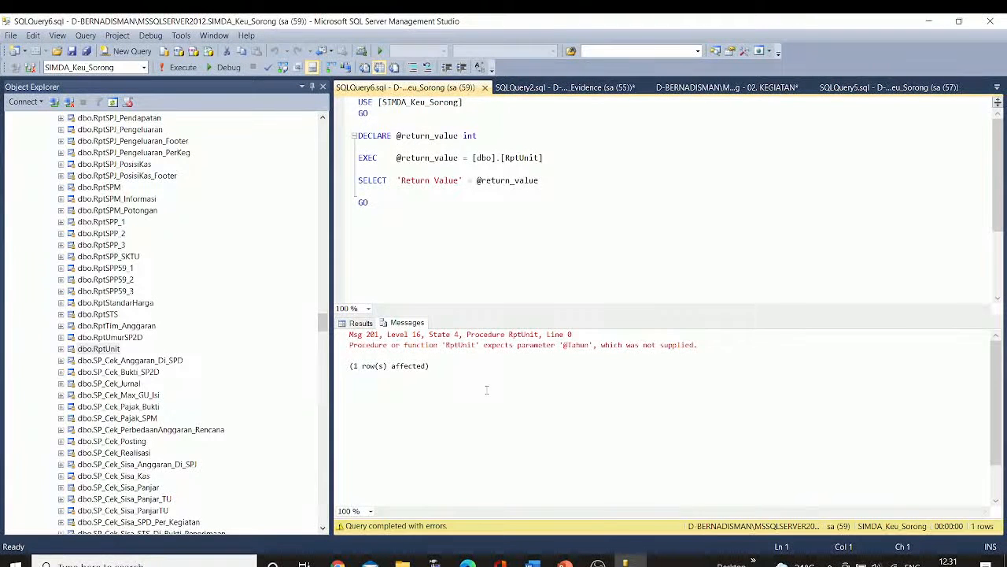
click(485, 88)
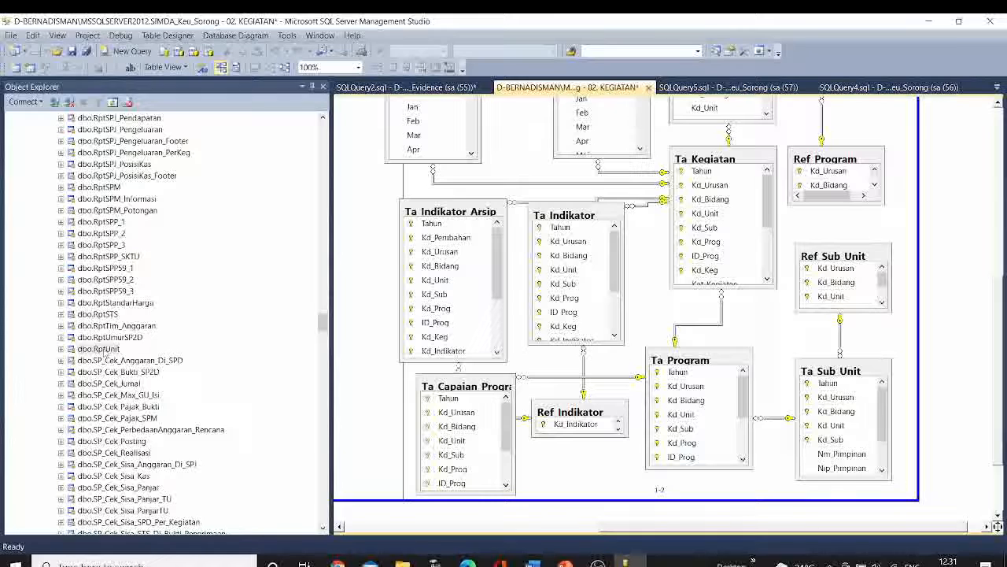
View the object dependencies of the dbo.RptUnit stored procedure, and dismiss the dialog.
right_click(117, 350)
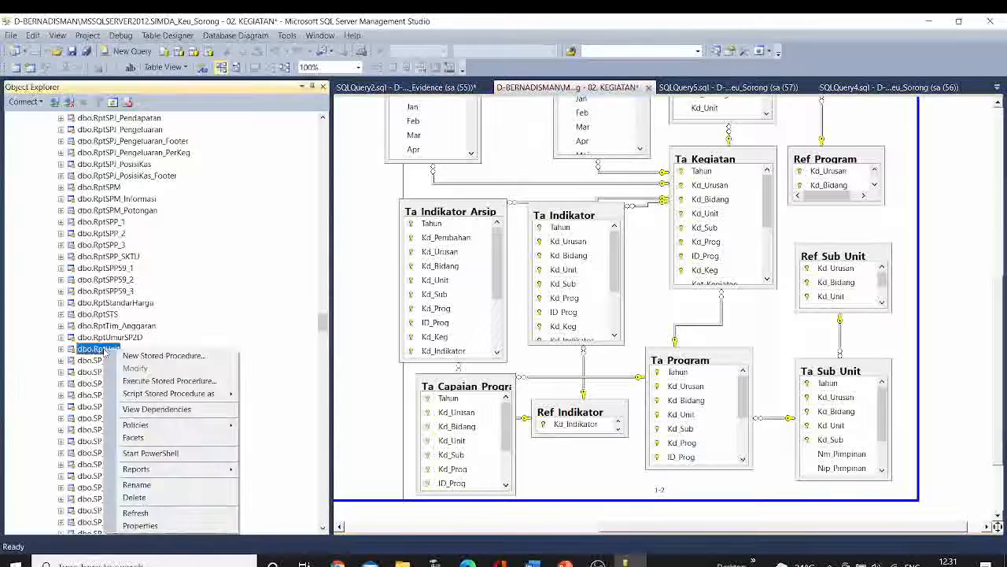
click(140, 410)
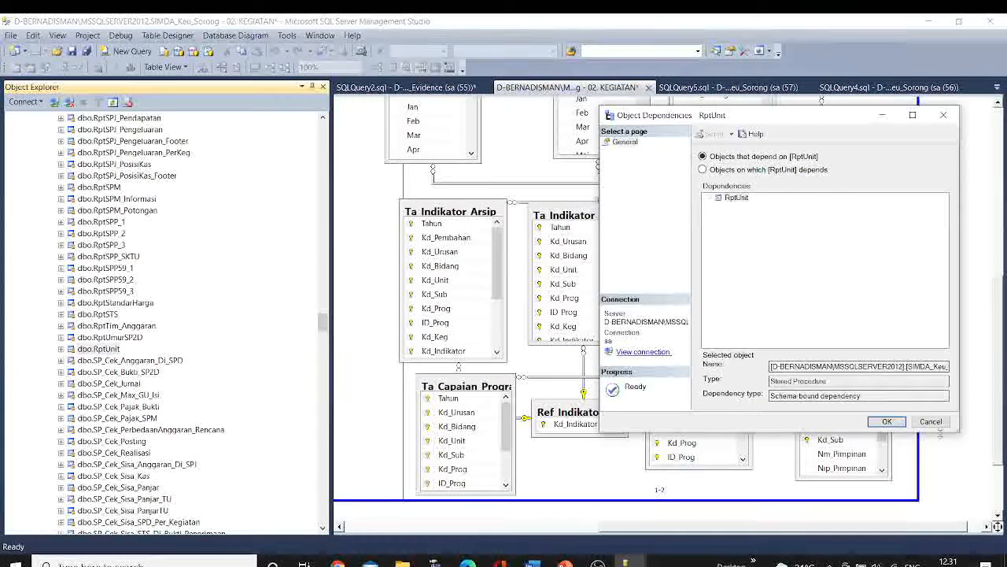
click(931, 422)
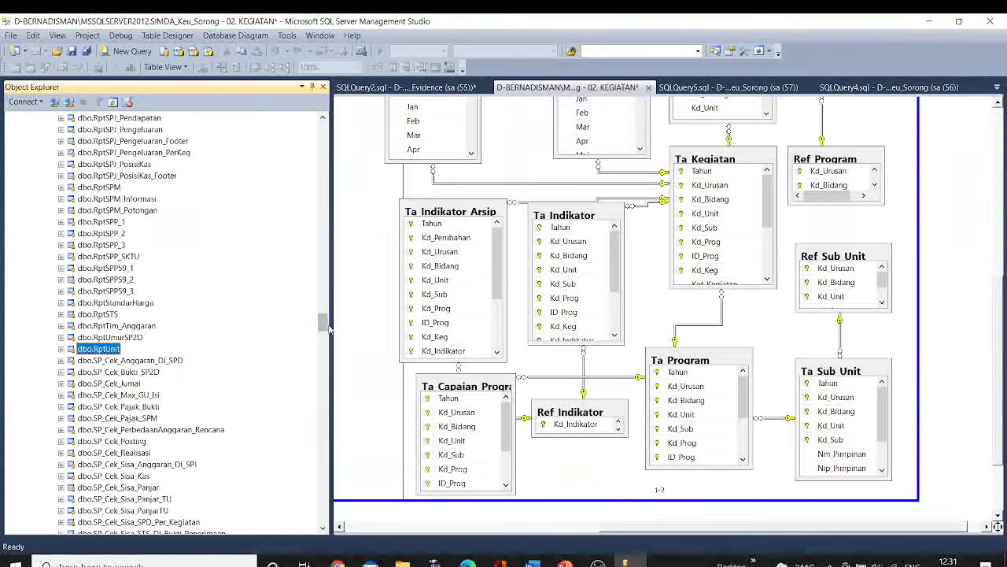
Return to the SIMDA_Keu_Sorong database's object folders, collapse Programmability and expand the System Views.
drag(319, 330, 323, 129)
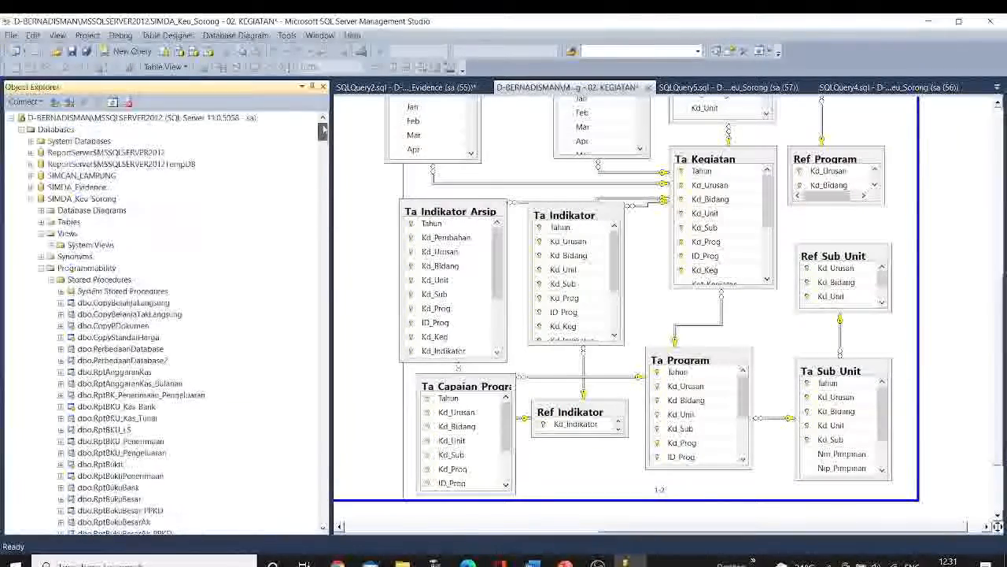
click(42, 268)
click(51, 245)
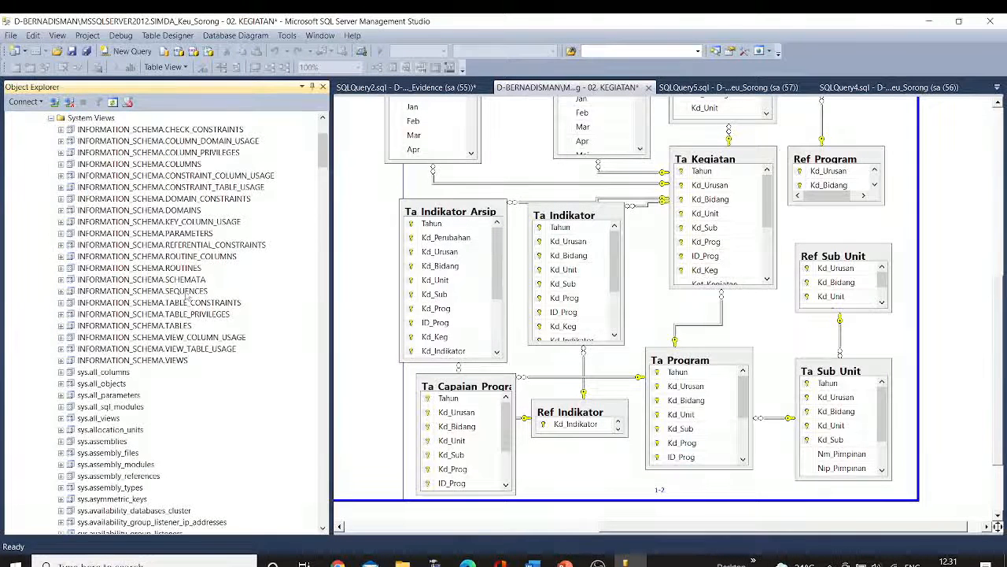
Query the top 1000 rows of the INFORMATION_SCHEMA.CHECK_CONSTRAINTS system view.
right_click(86, 119)
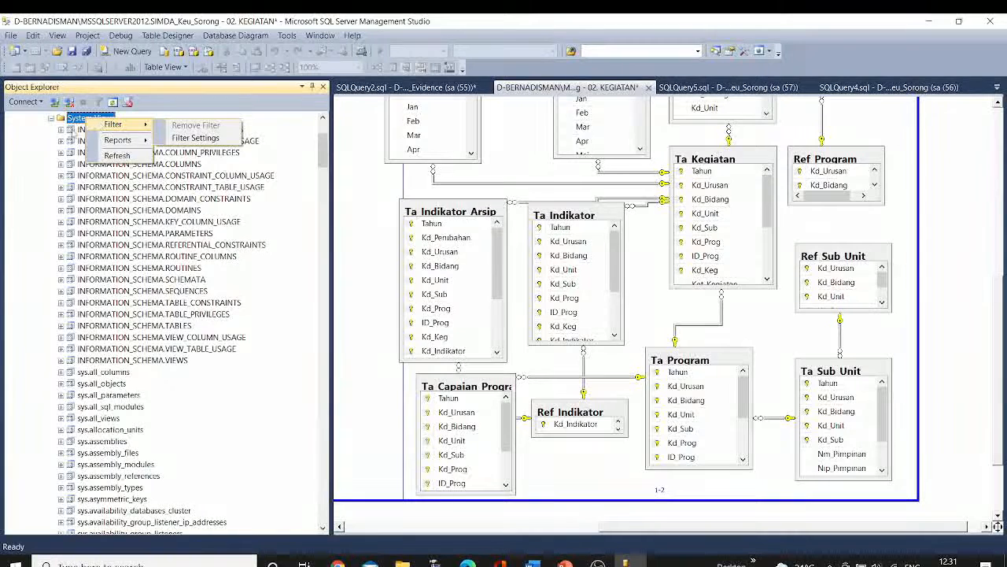
right_click(84, 130)
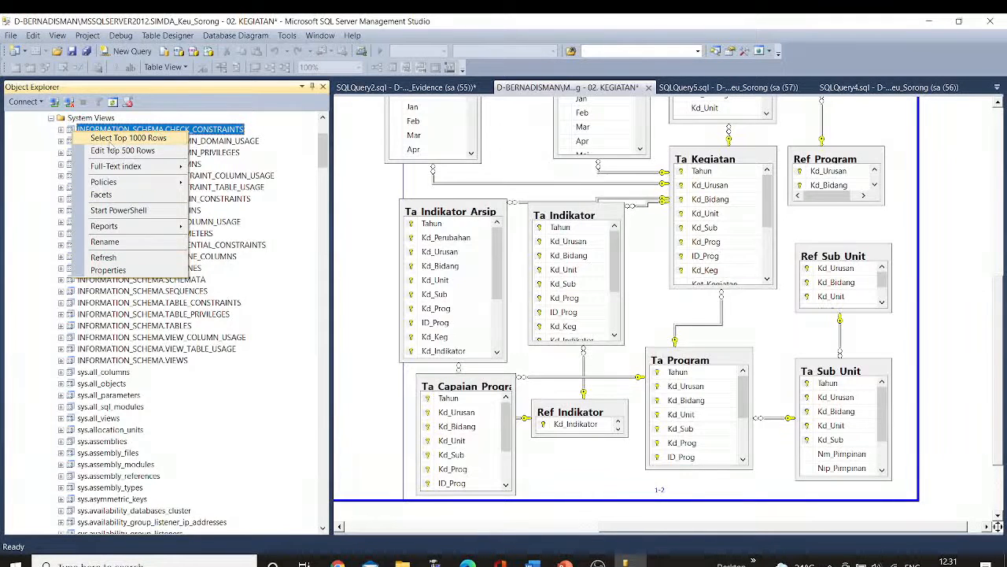
click(110, 138)
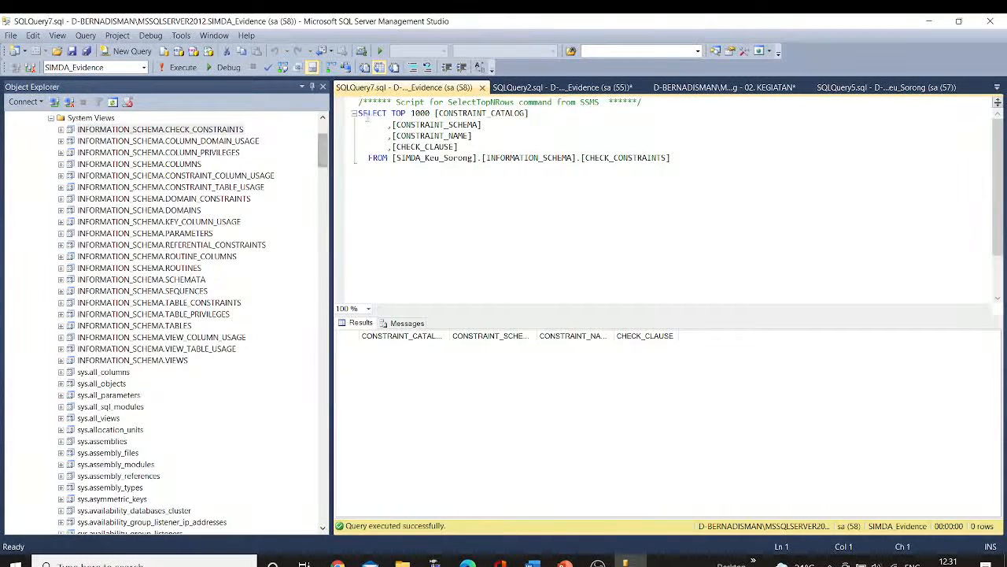
Highlight the SELECT statement for CHECK_CONSTRAINTS, and look through the whole list of system views.
drag(361, 115, 686, 172)
drag(322, 151, 280, 521)
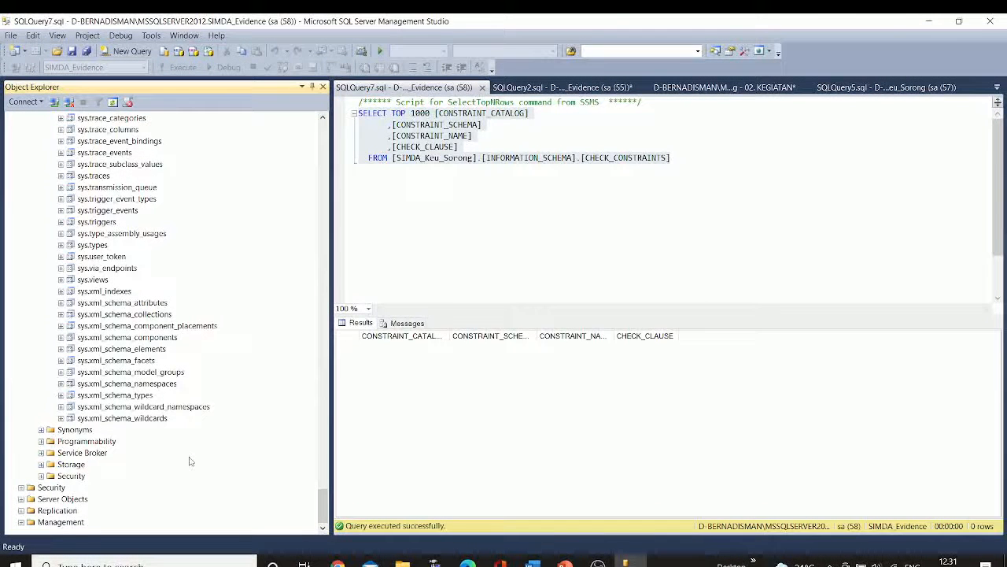
drag(322, 509, 351, 140)
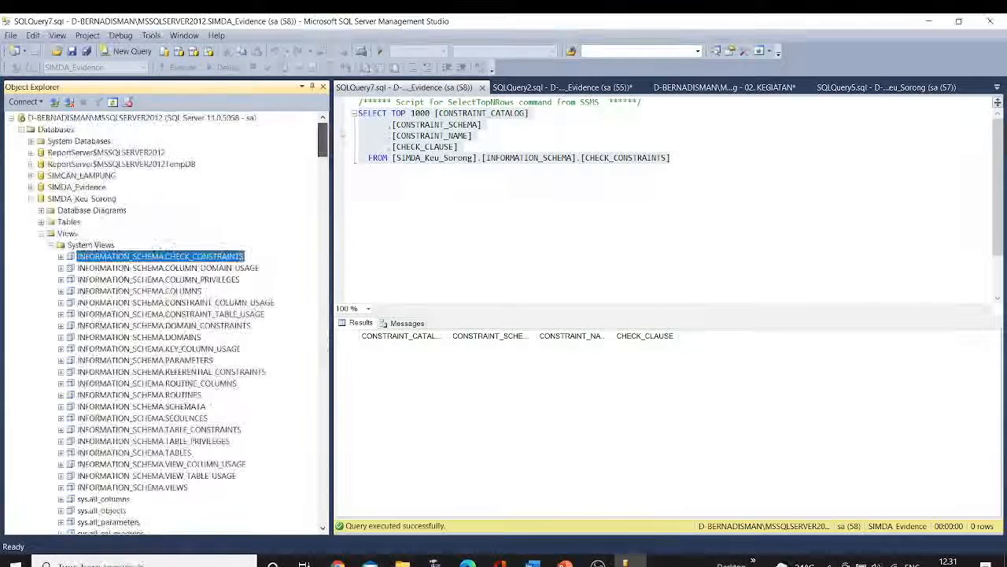
Query the top 1000 rows of the dbo.Ref_Kegiatan table in SIMDA_Keu_Sorong, and enlarge the results area.
click(50, 245)
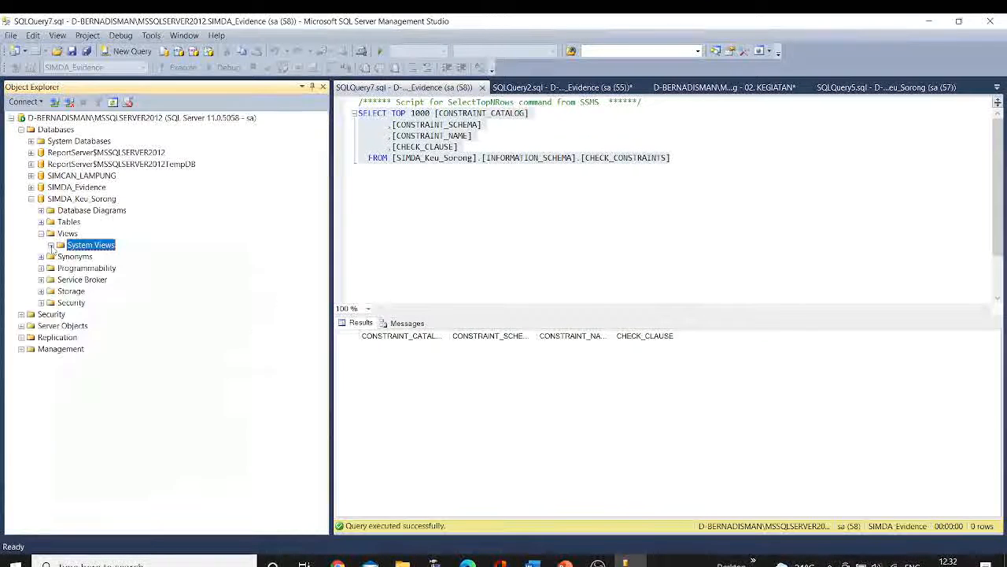
click(41, 221)
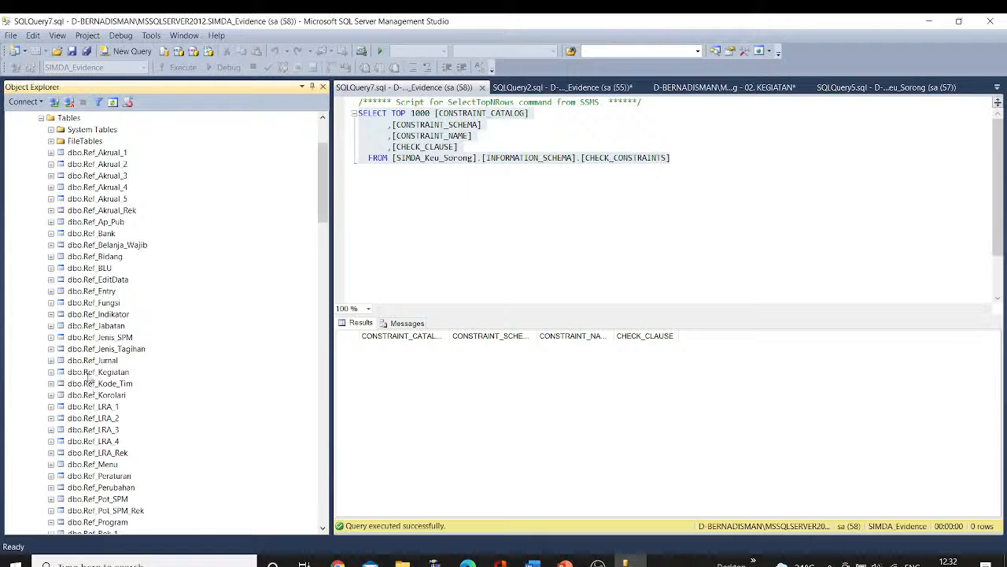
right_click(86, 371)
click(130, 373)
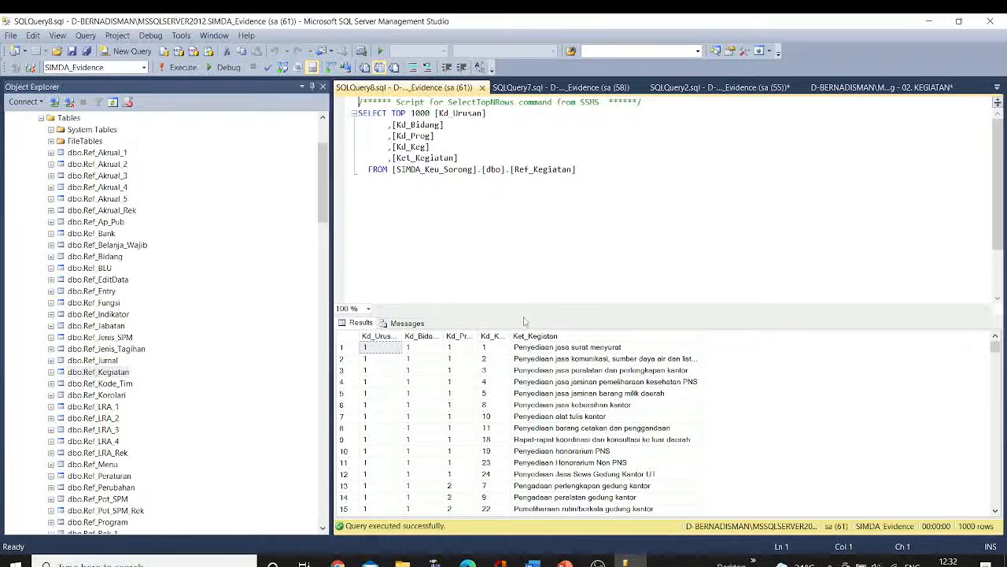
drag(524, 315, 539, 220)
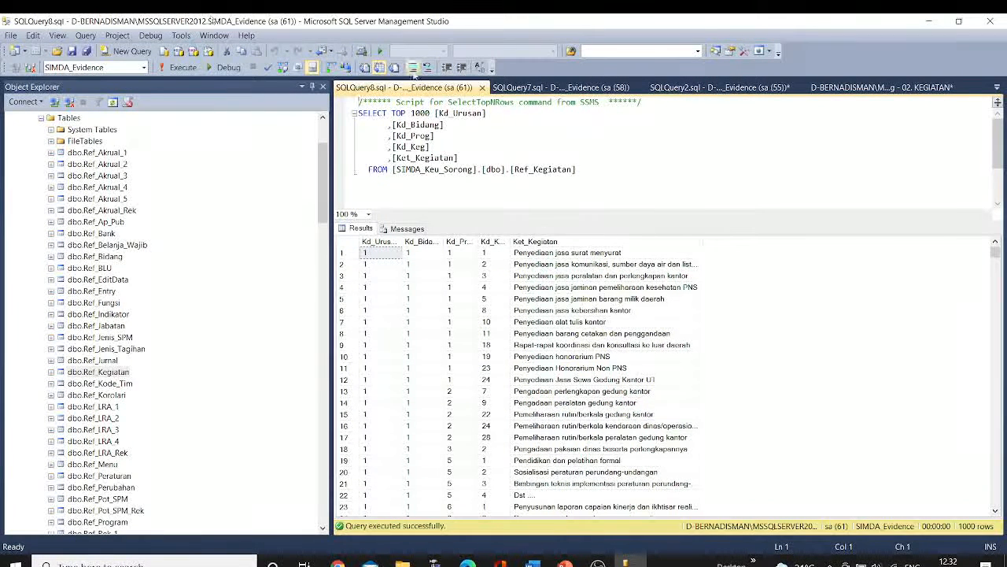
Close the SQLQuery7.sql and SQLQuery2.sql queries, discarding the changes to SQLQuery2.sql.
click(612, 90)
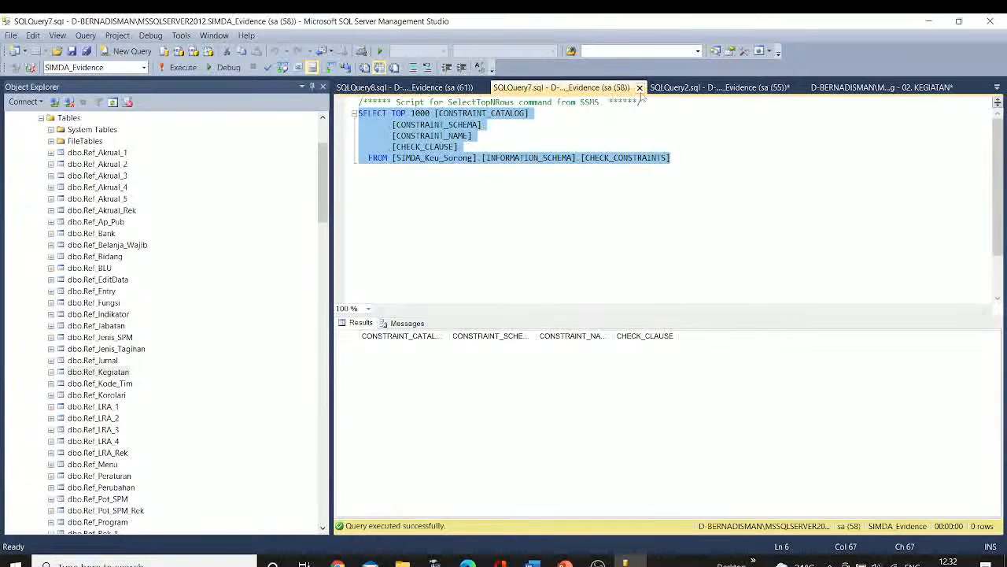
click(639, 88)
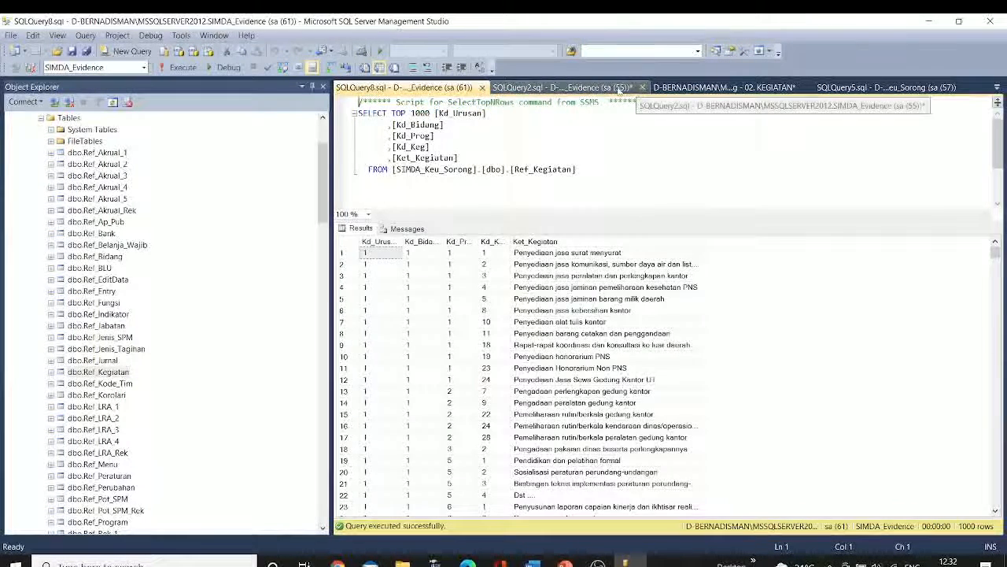
click(620, 89)
click(642, 88)
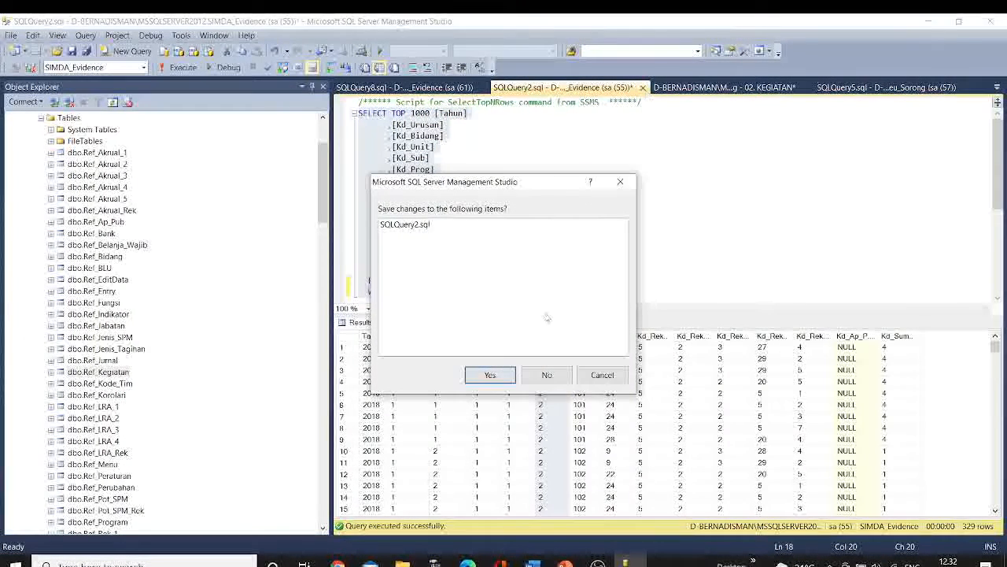
click(545, 374)
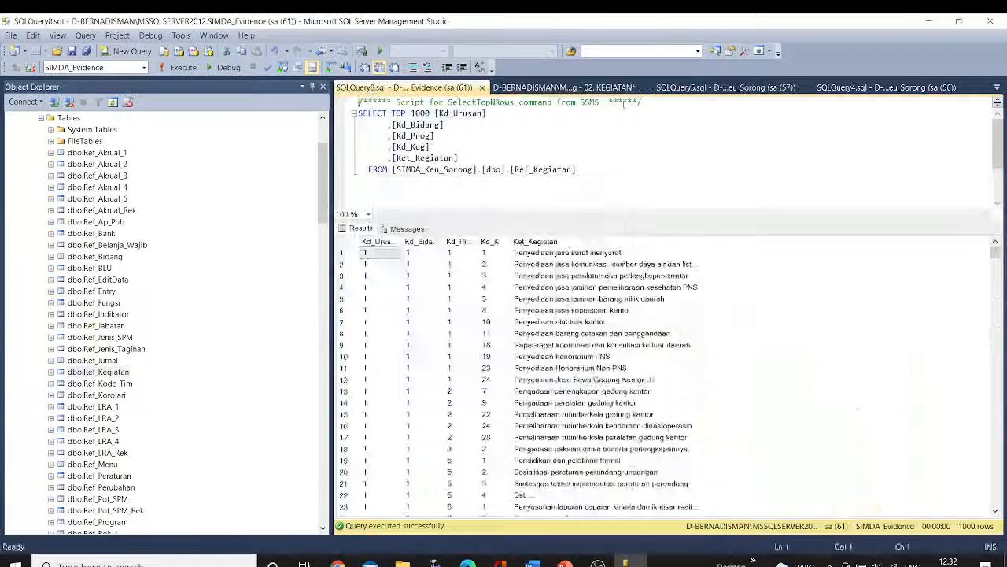
Close the 02. KEGIATAN database diagram without saving its changes, and show the SQLQuery5.sql script.
click(579, 90)
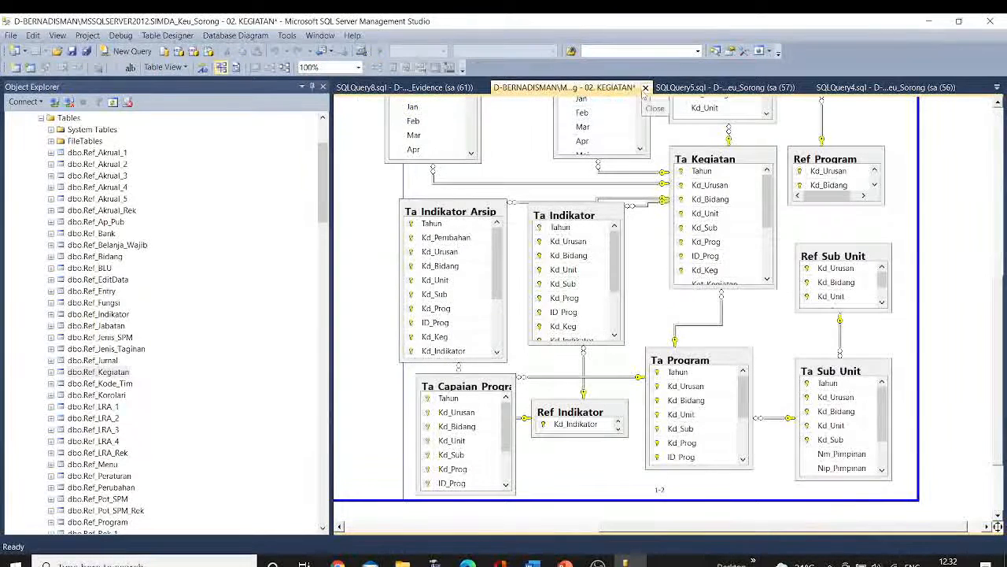
click(644, 87)
click(547, 375)
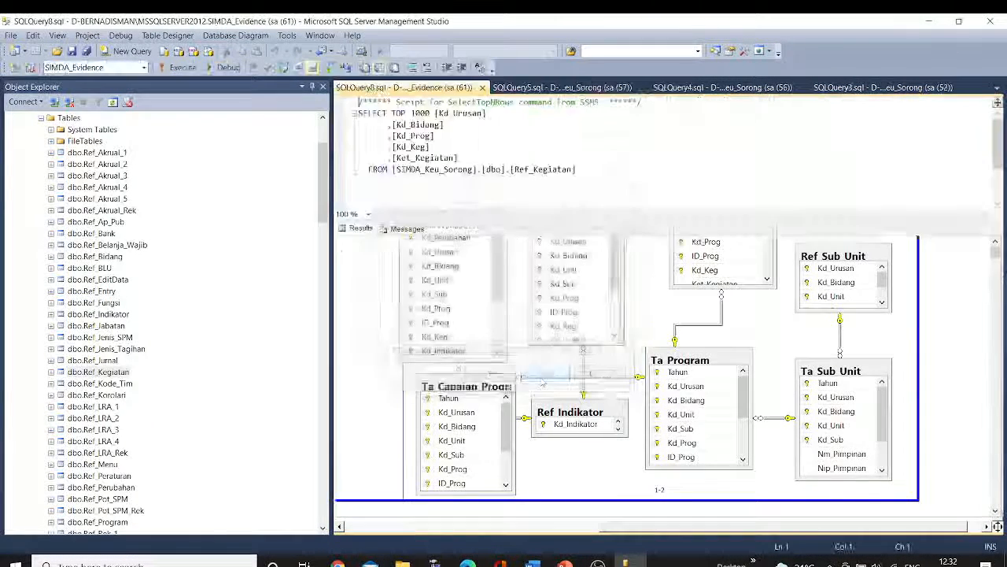
click(538, 88)
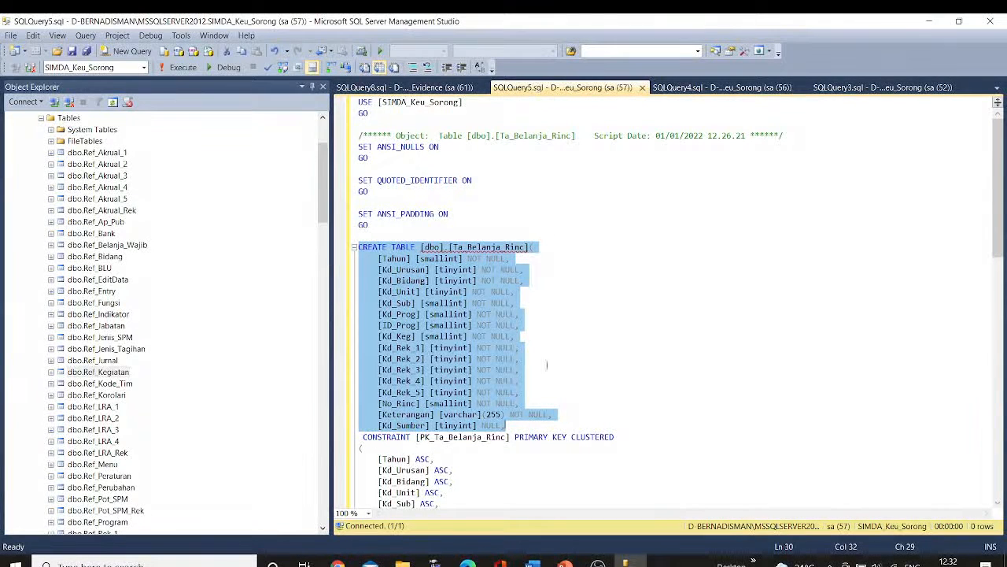
Switch to the PowerPoint slide show, advance three slides past "Definisi Basis Data", and return to SQL Server Management Studio.
key(alt+Tab)
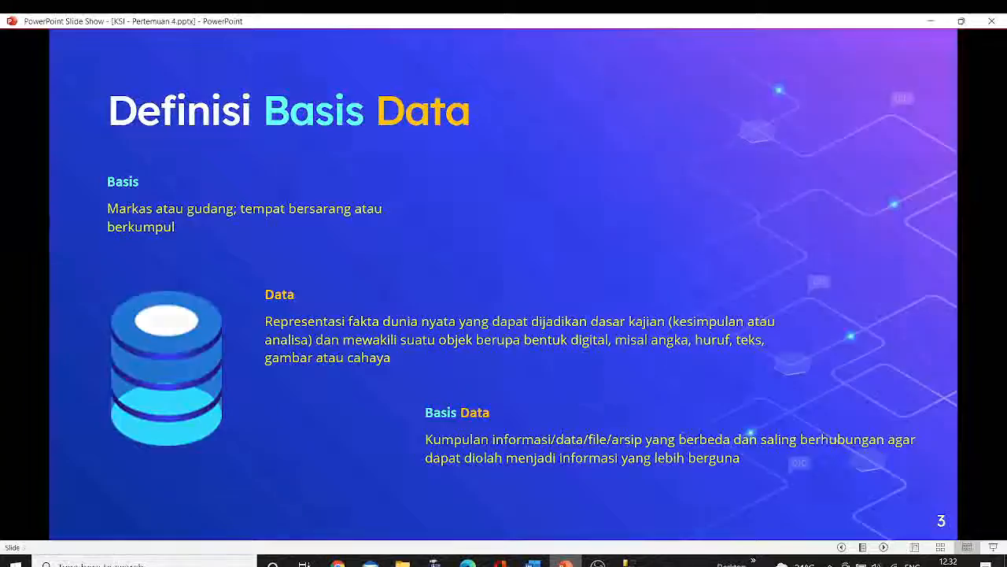
key(Right)
key(Right)
key(Right)
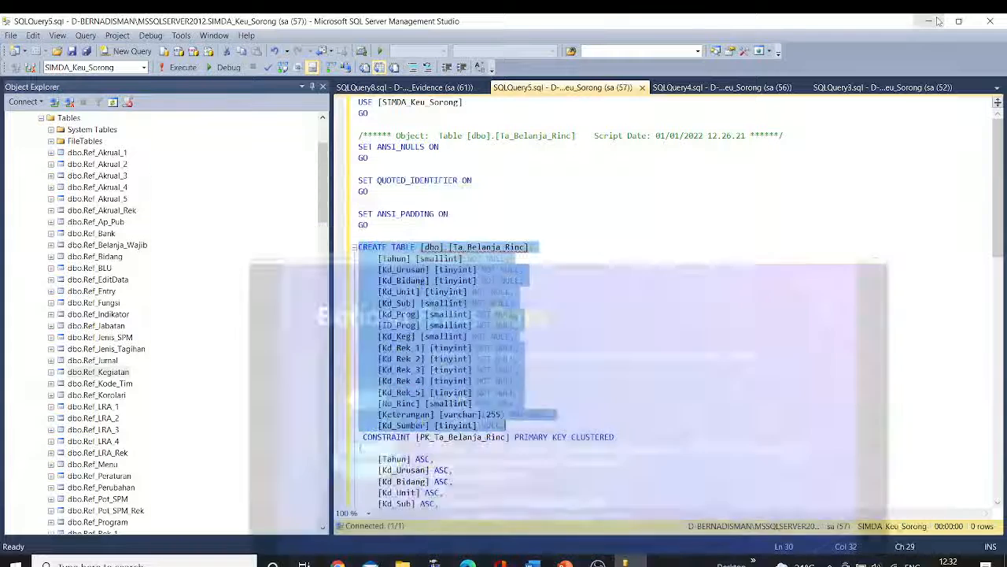
click(932, 21)
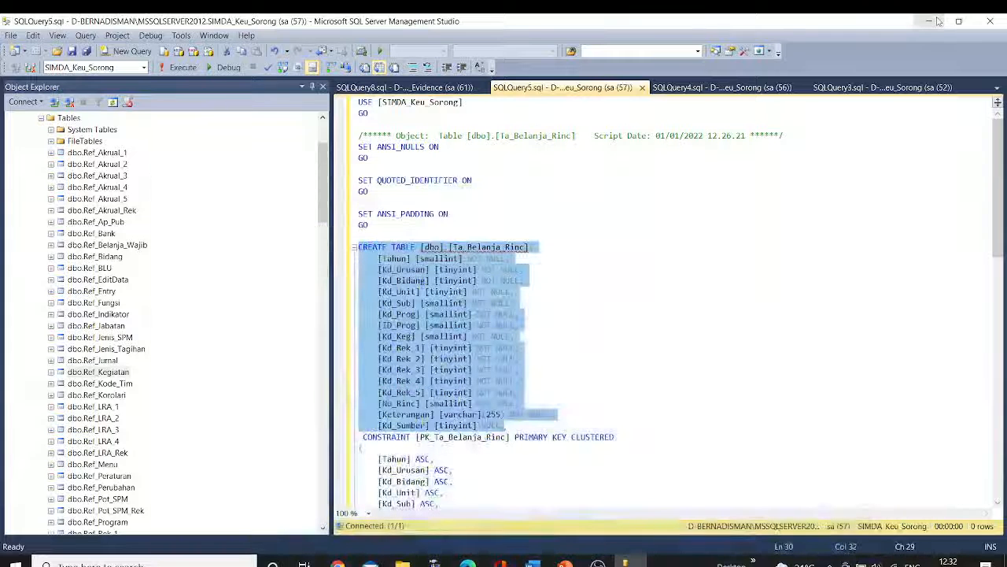
Query the top 1000 rows of the dbo.Ref_Bidang table in the SIMDA_Keu_Sorong database.
click(801, 272)
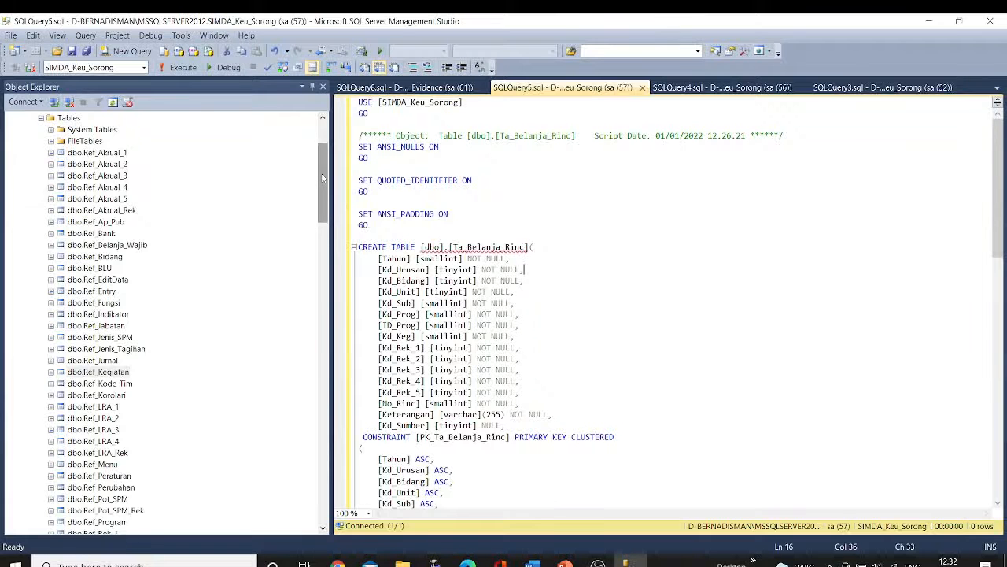
drag(323, 164, 322, 140)
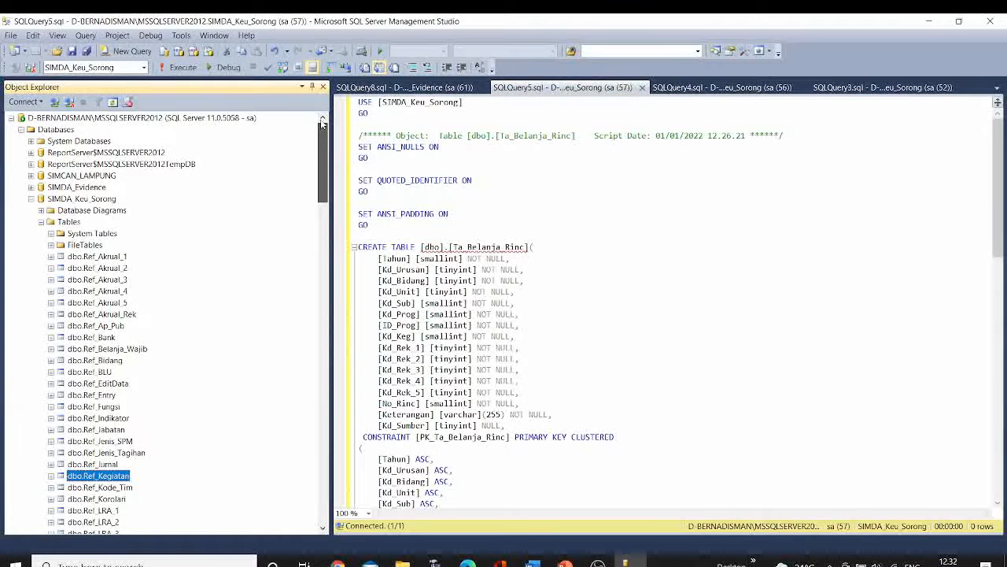
click(565, 218)
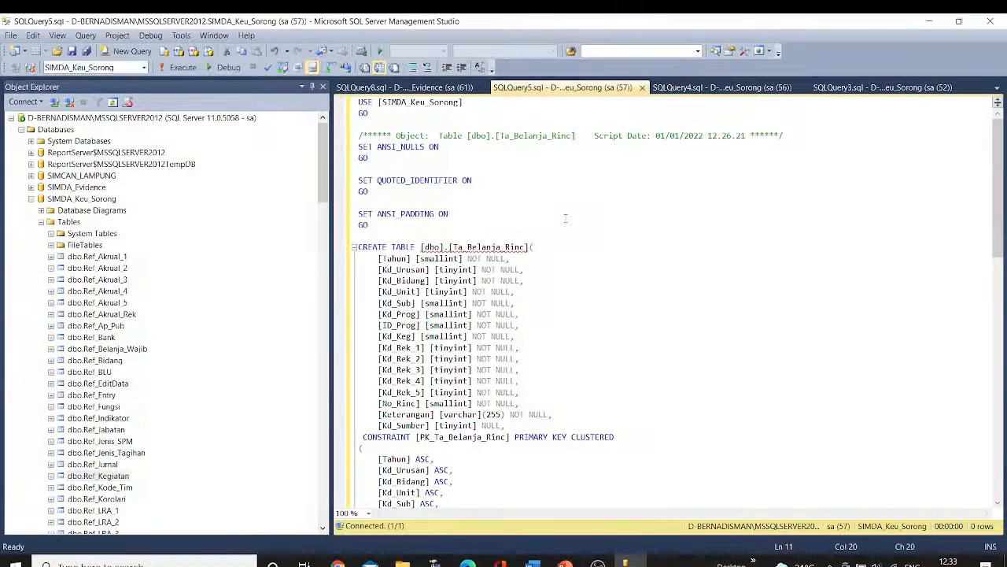
drag(1003, 155, 999, 93)
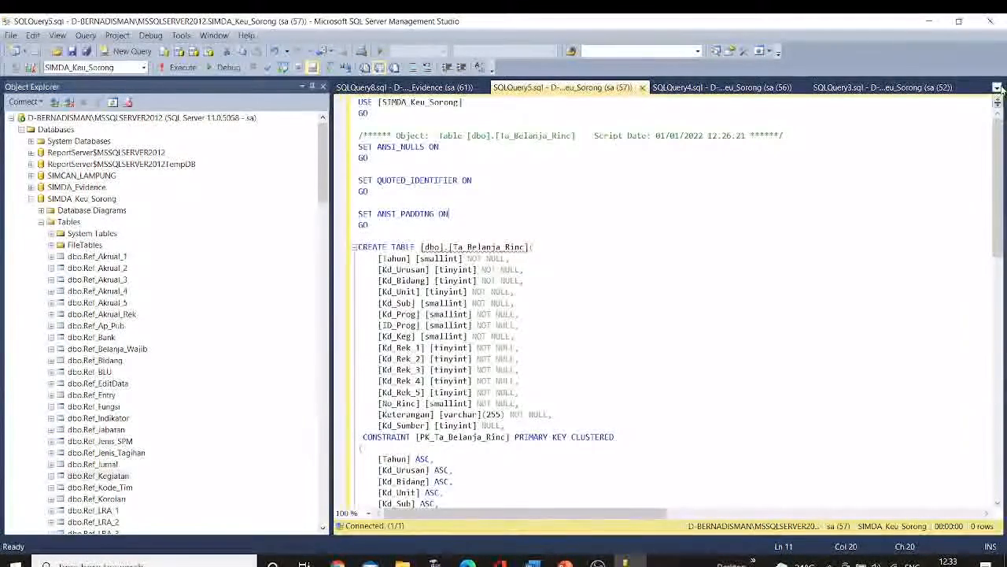
right_click(80, 361)
click(107, 372)
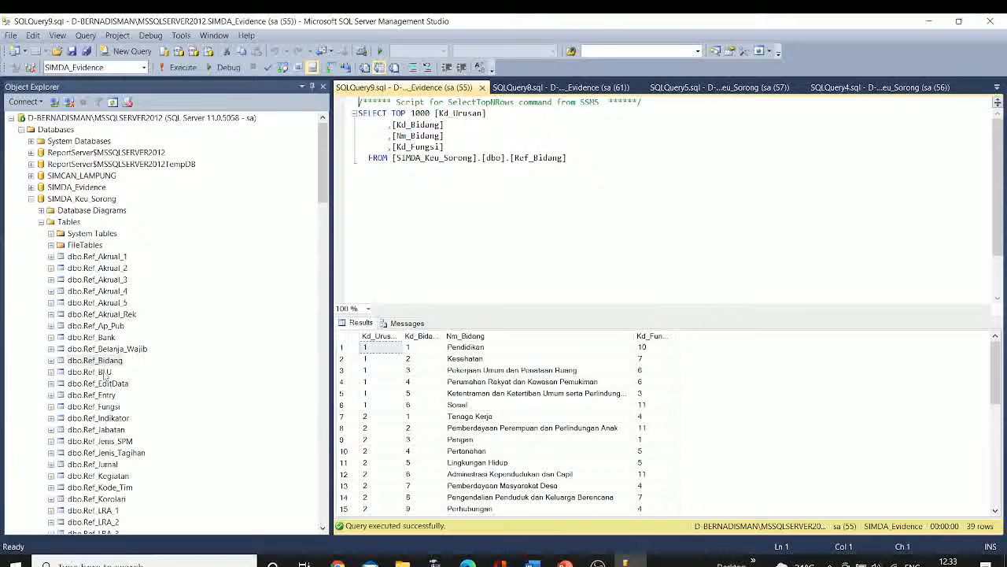
click(571, 221)
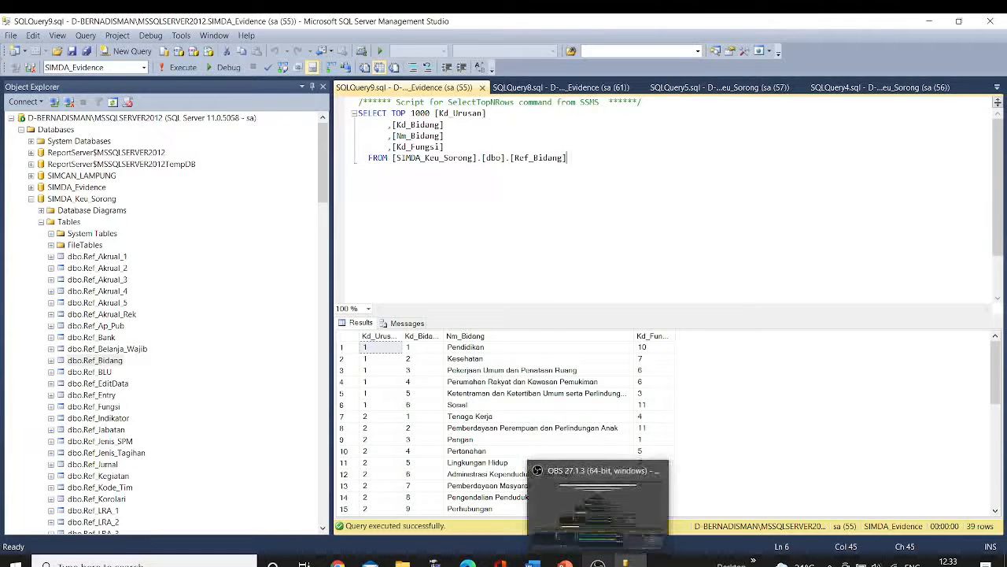
click(598, 563)
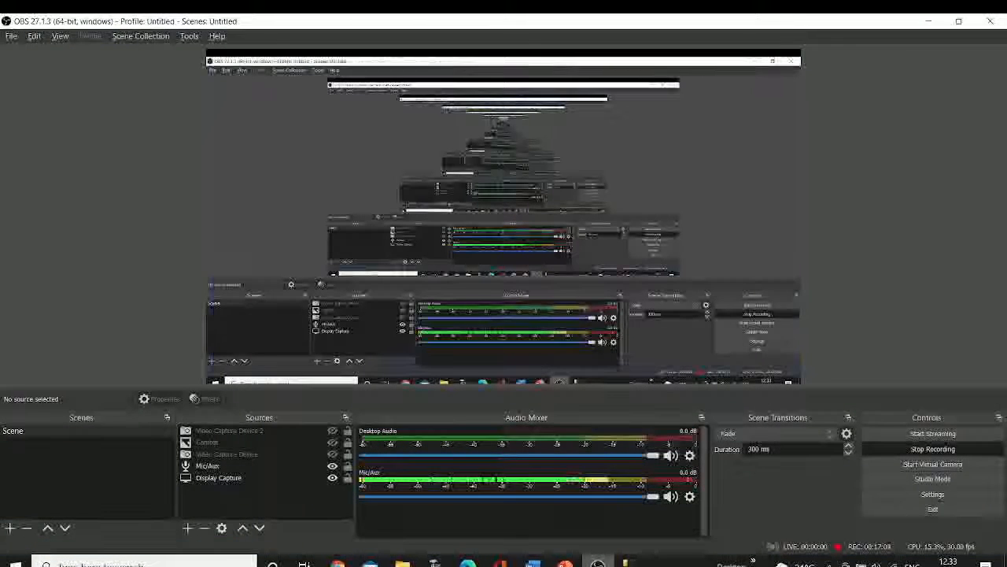
click(598, 563)
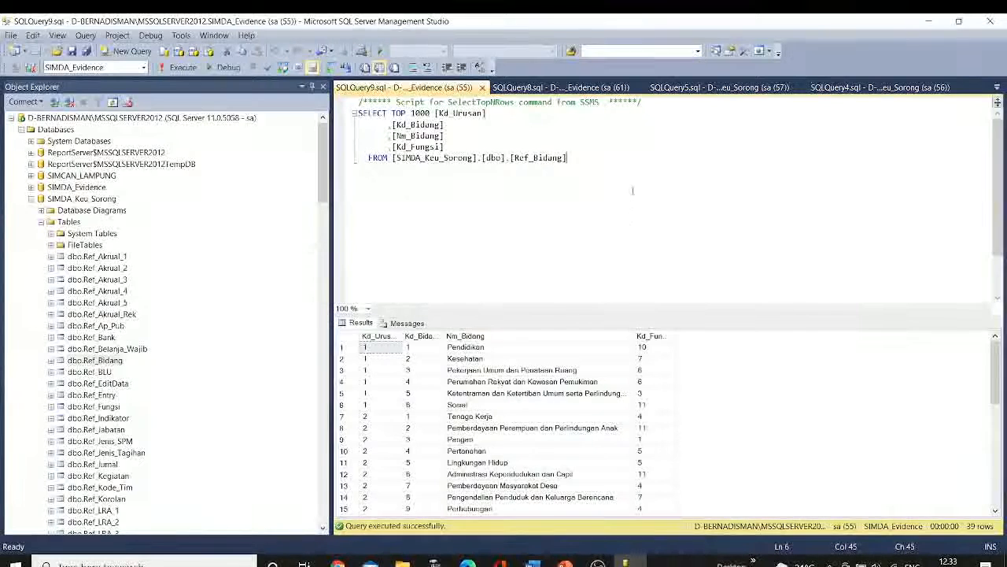